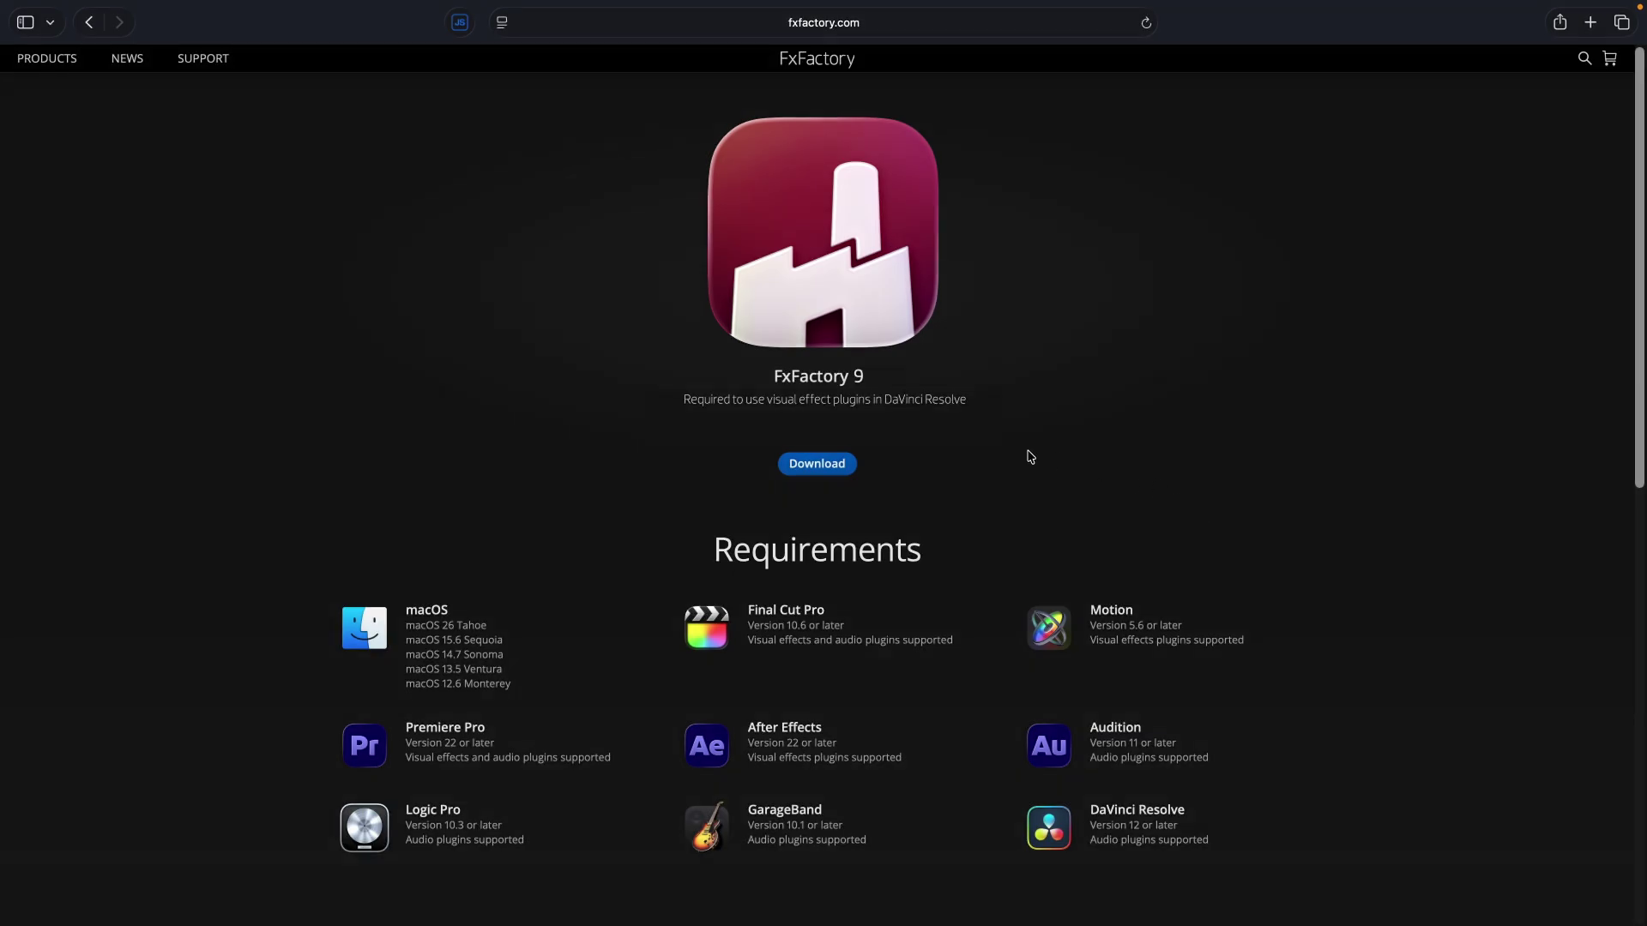
Download the FxFactory 9 installer from the fxfactory.com download page
left_click(845, 464)
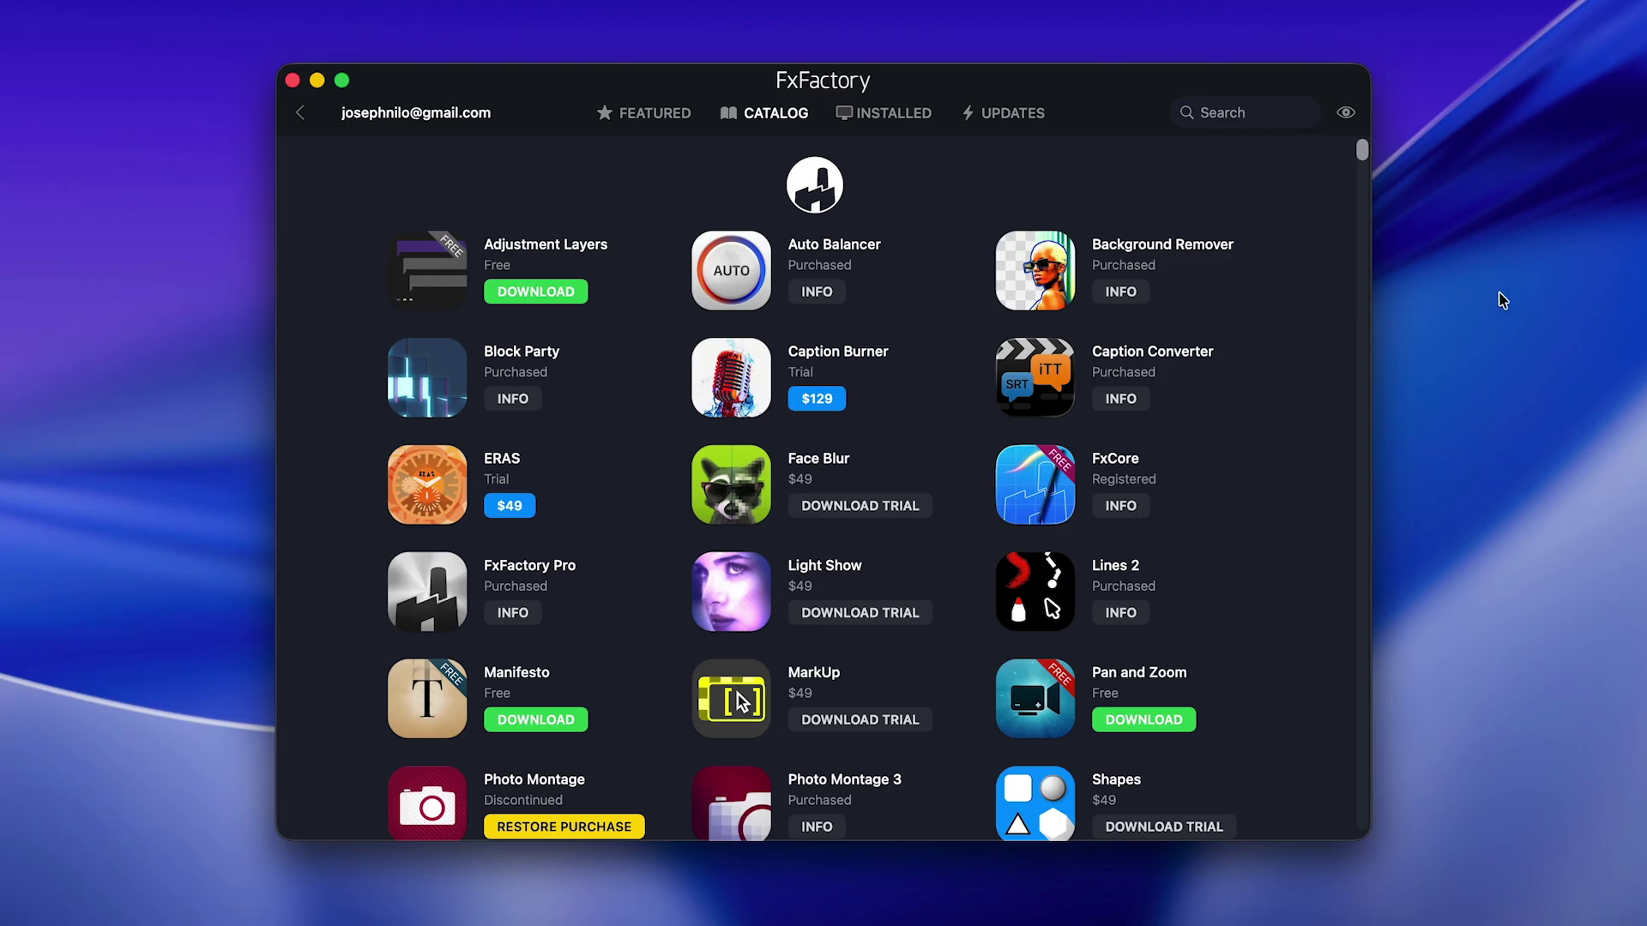
Filter the FxFactory catalog to DaVinci Resolve products, view Auto Balancer, then launch DaVinci Resolve
left_click(1348, 113)
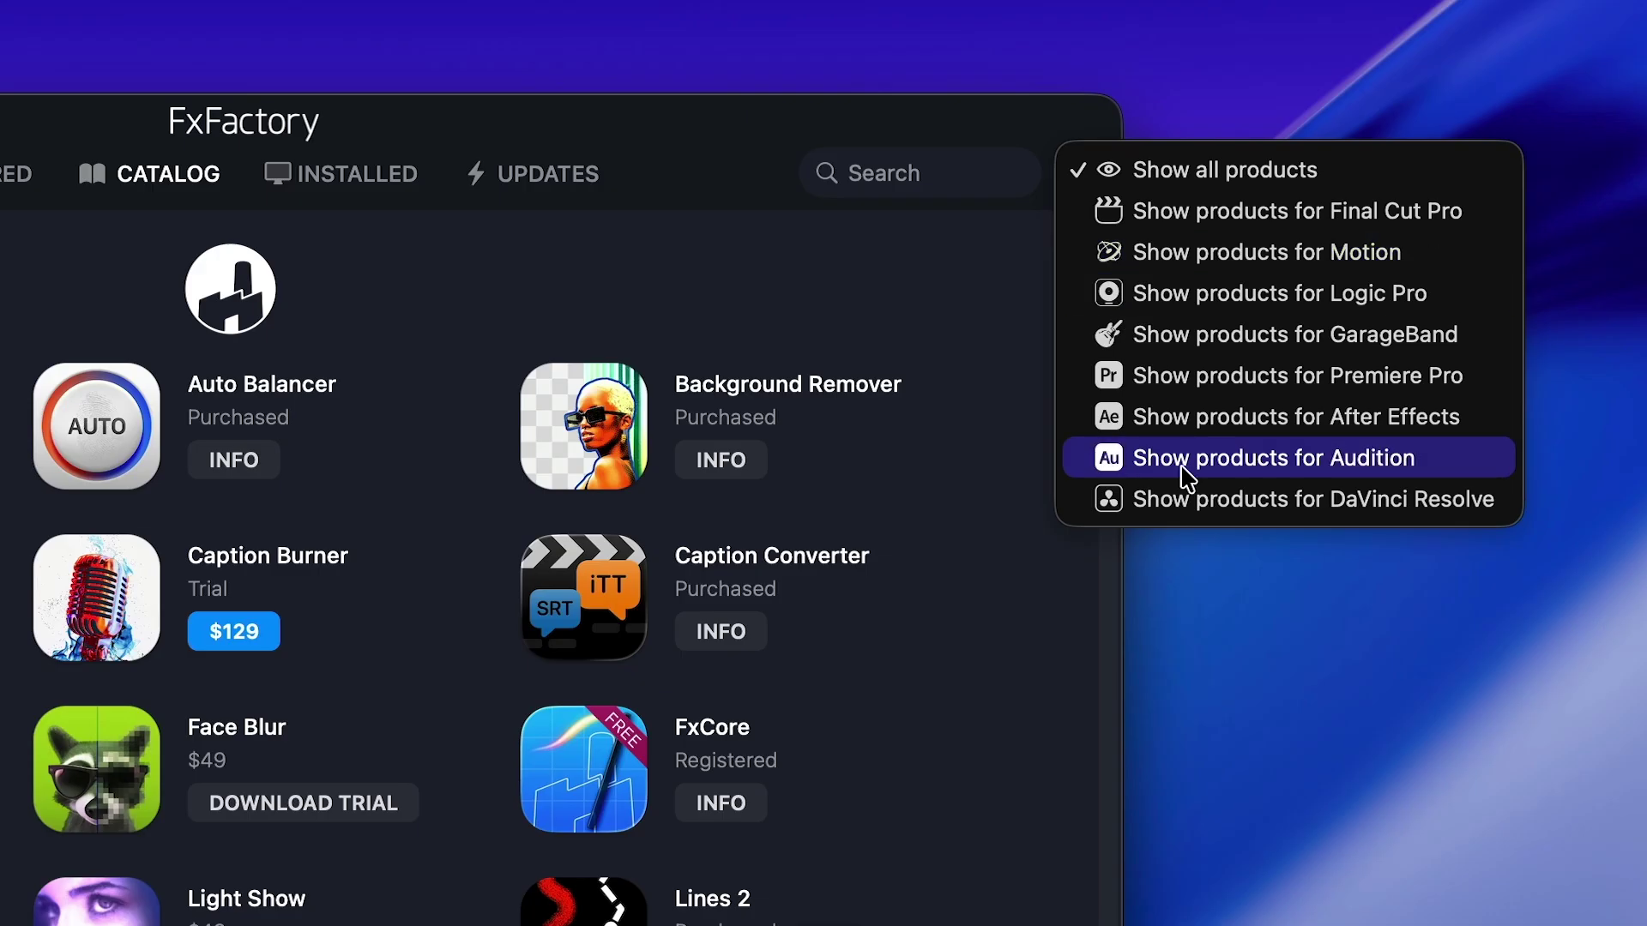
left_click(1433, 320)
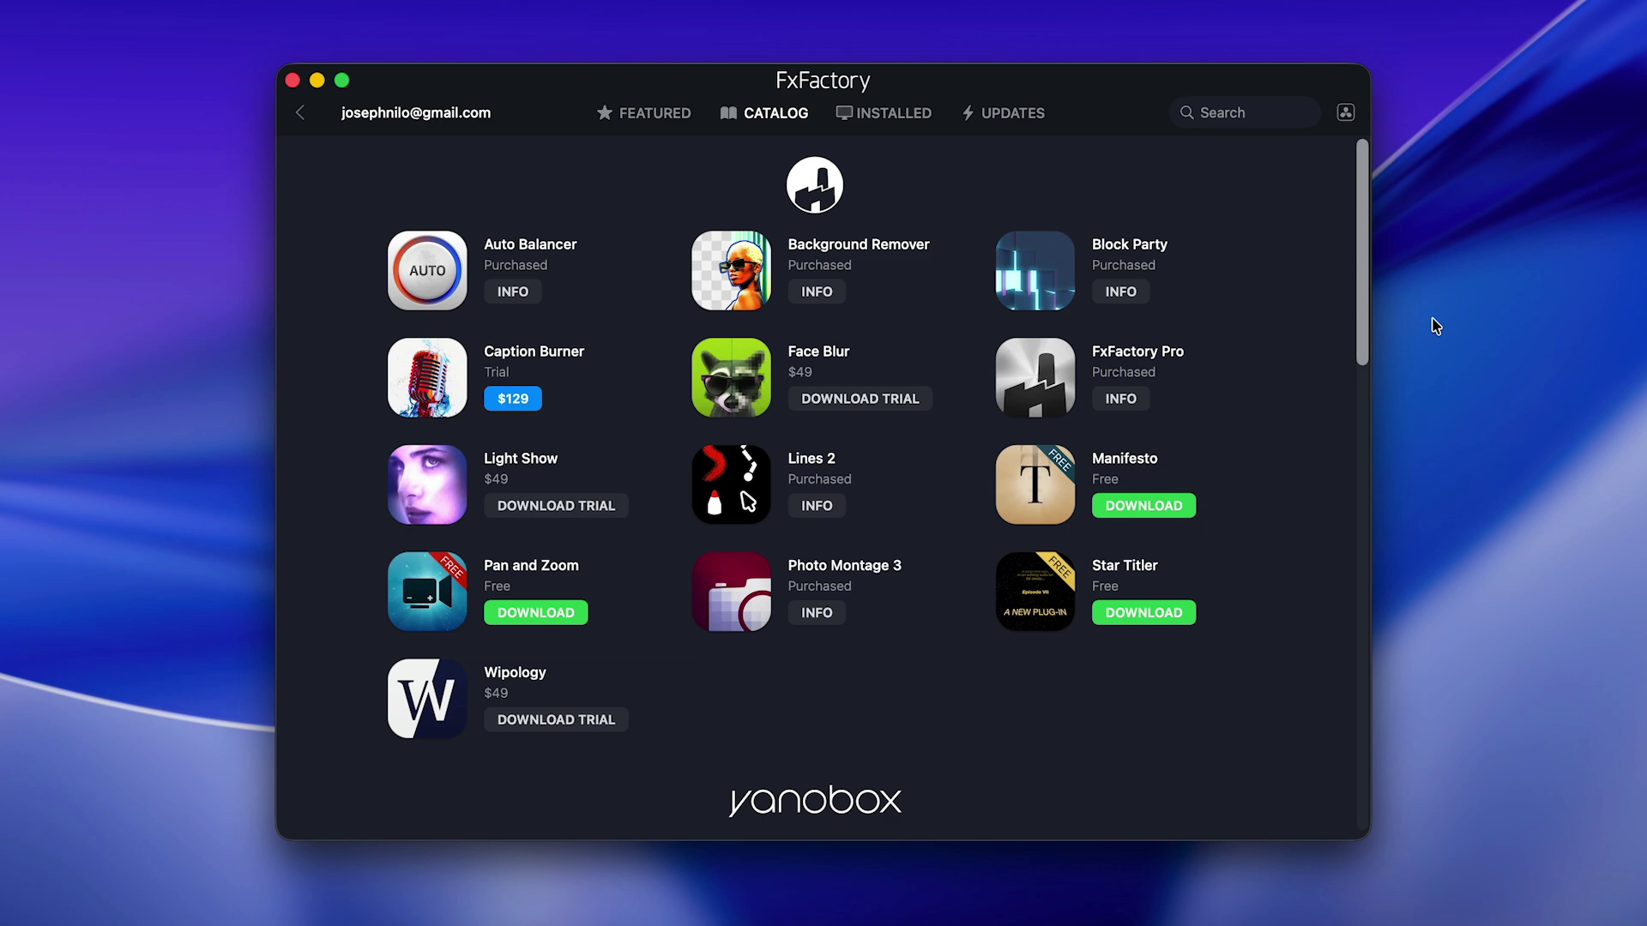
left_click(415, 270)
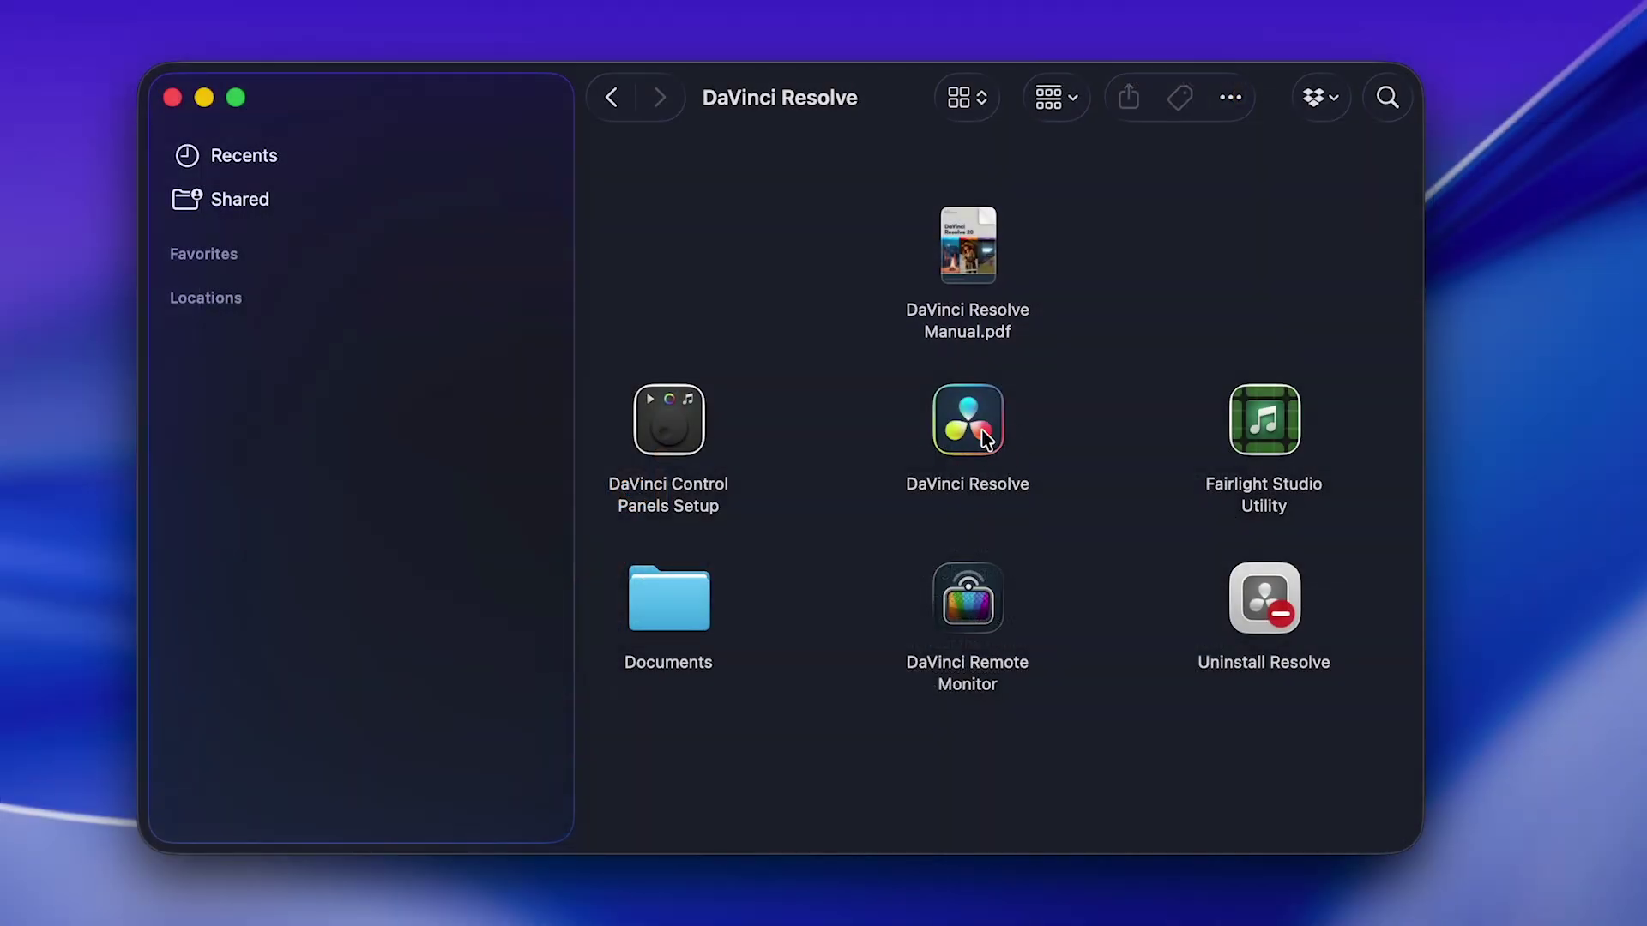
double_click(982, 433)
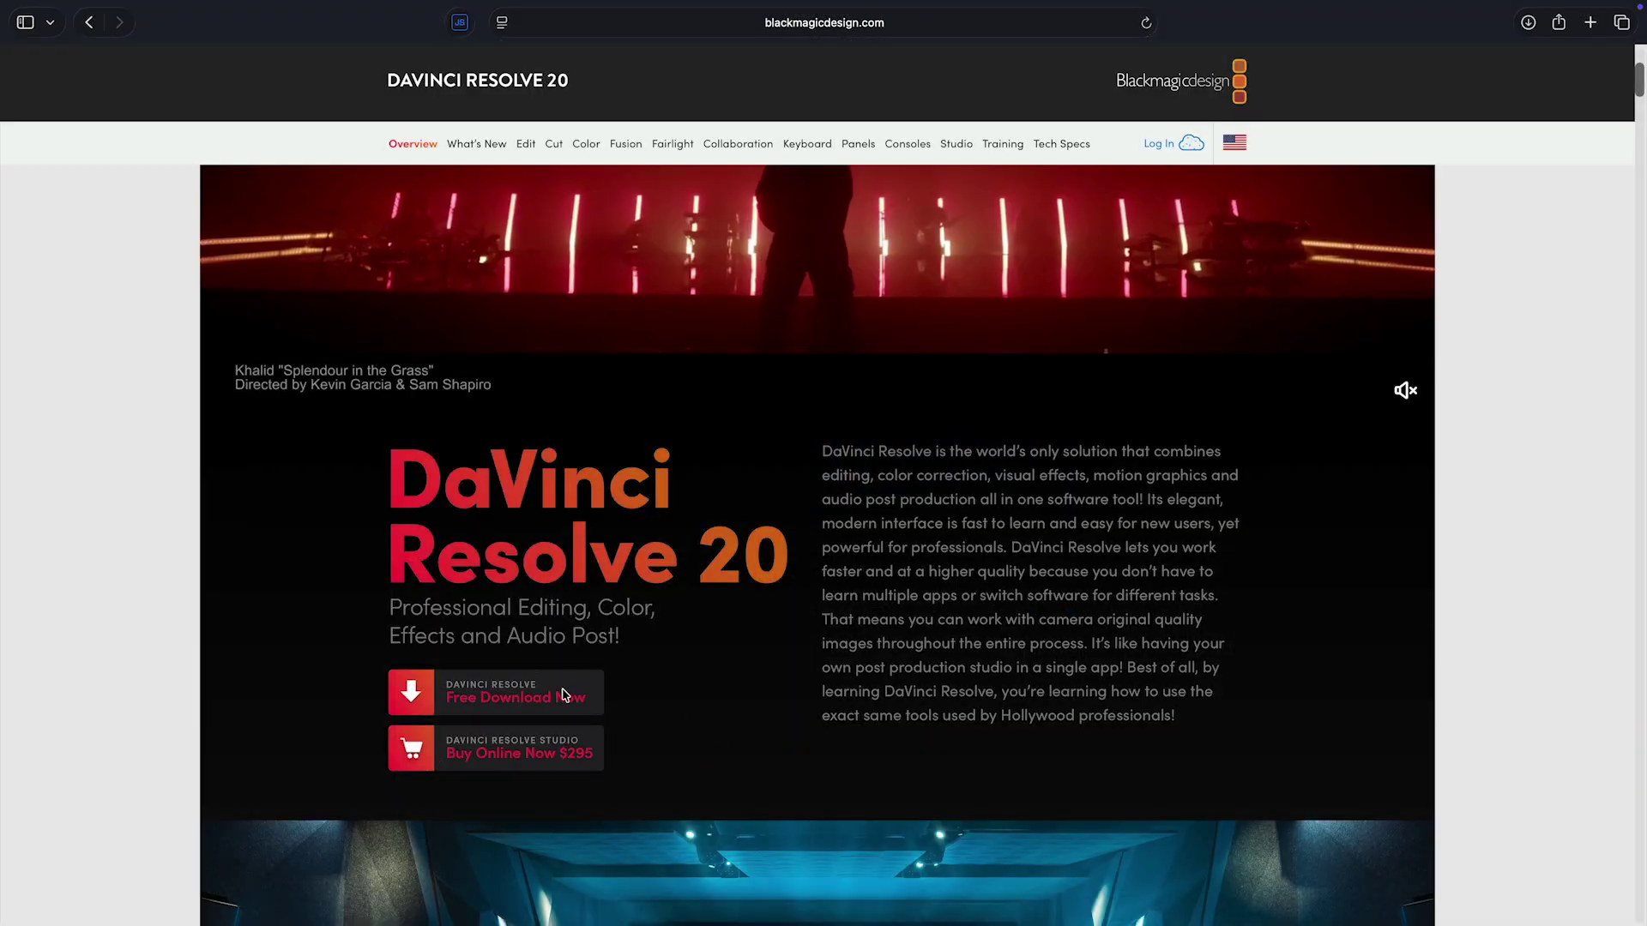
Start the free DaVinci Resolve download from the Blackmagic page
left_click(562, 694)
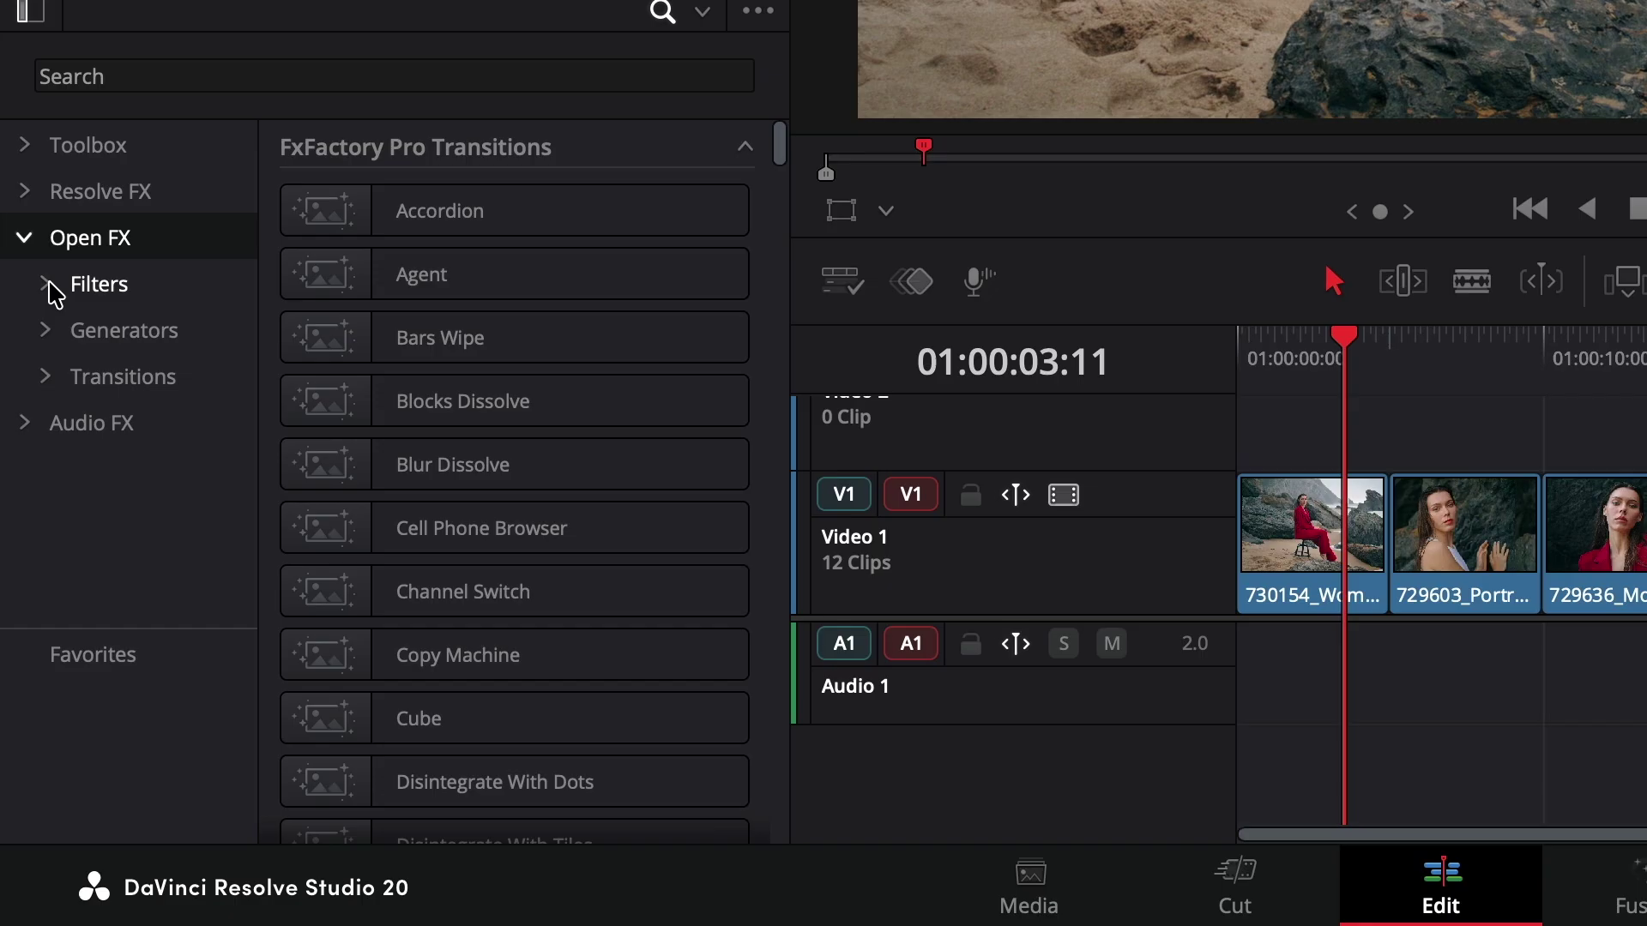
Expand Open FX Filters, Generators and Transitions and scroll to the FxFactory Pro effects
left_click(49, 285)
left_click(49, 375)
left_click(49, 468)
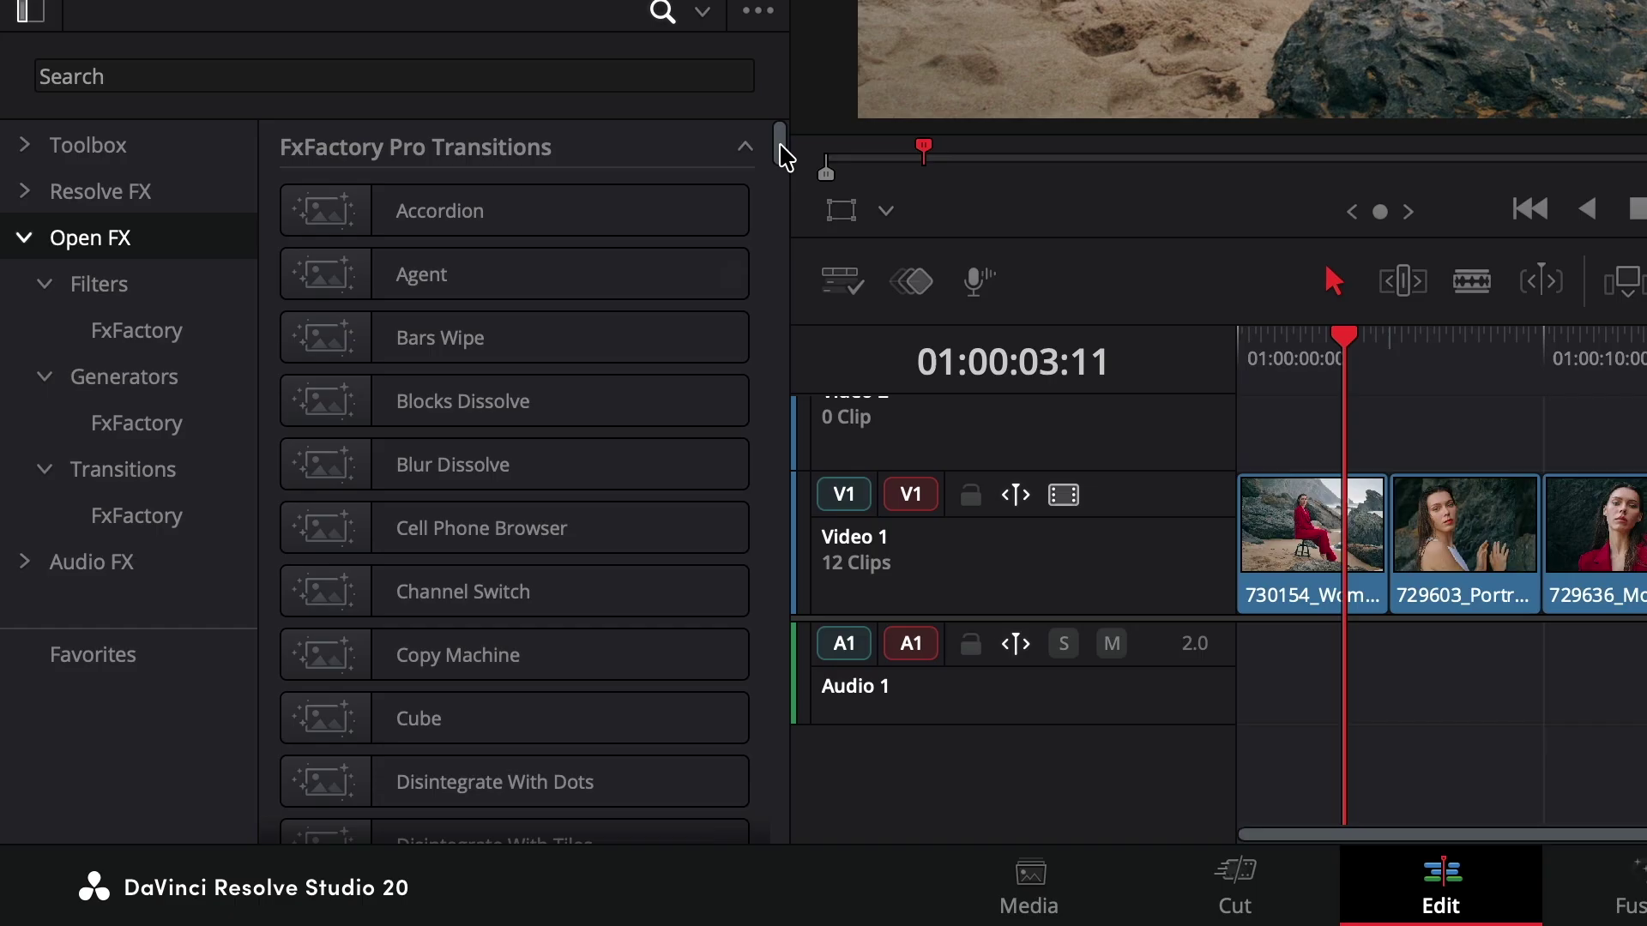
left_click_drag(784, 155, 795, 507)
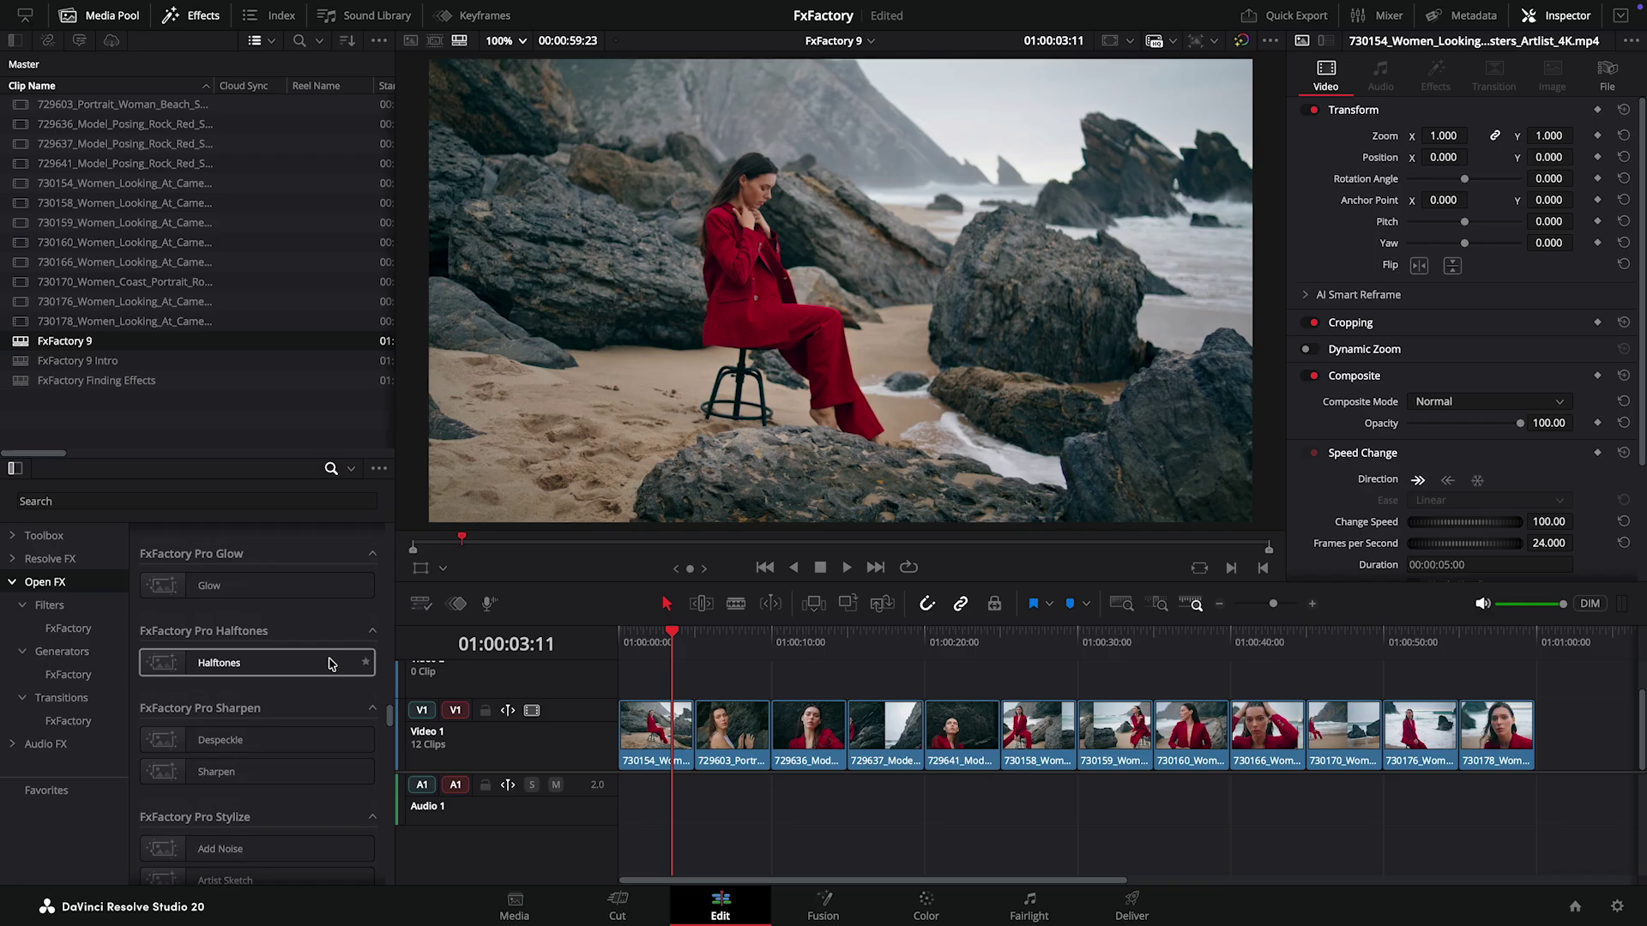
Drag the Halftones filter from Open FX onto the first beach clip in the timeline
left_click_drag(331, 665, 656, 755)
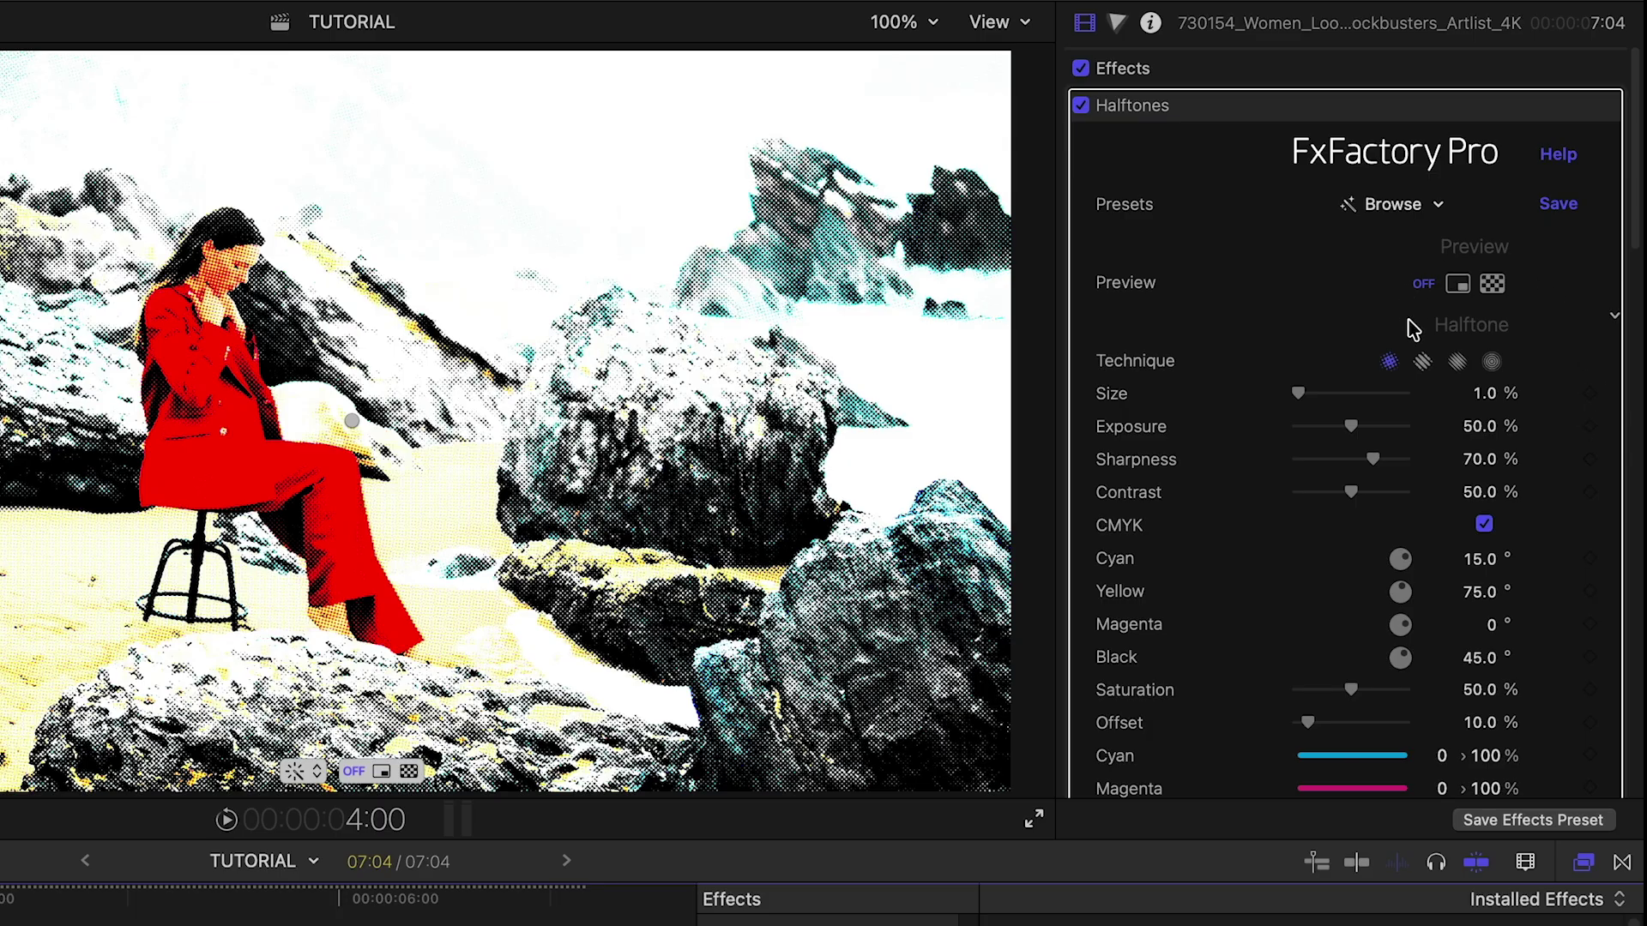
Cycle the Halftones technique through hatched, line and circular patterns in Final Cut Pro
left_click(1424, 362)
left_click(1457, 361)
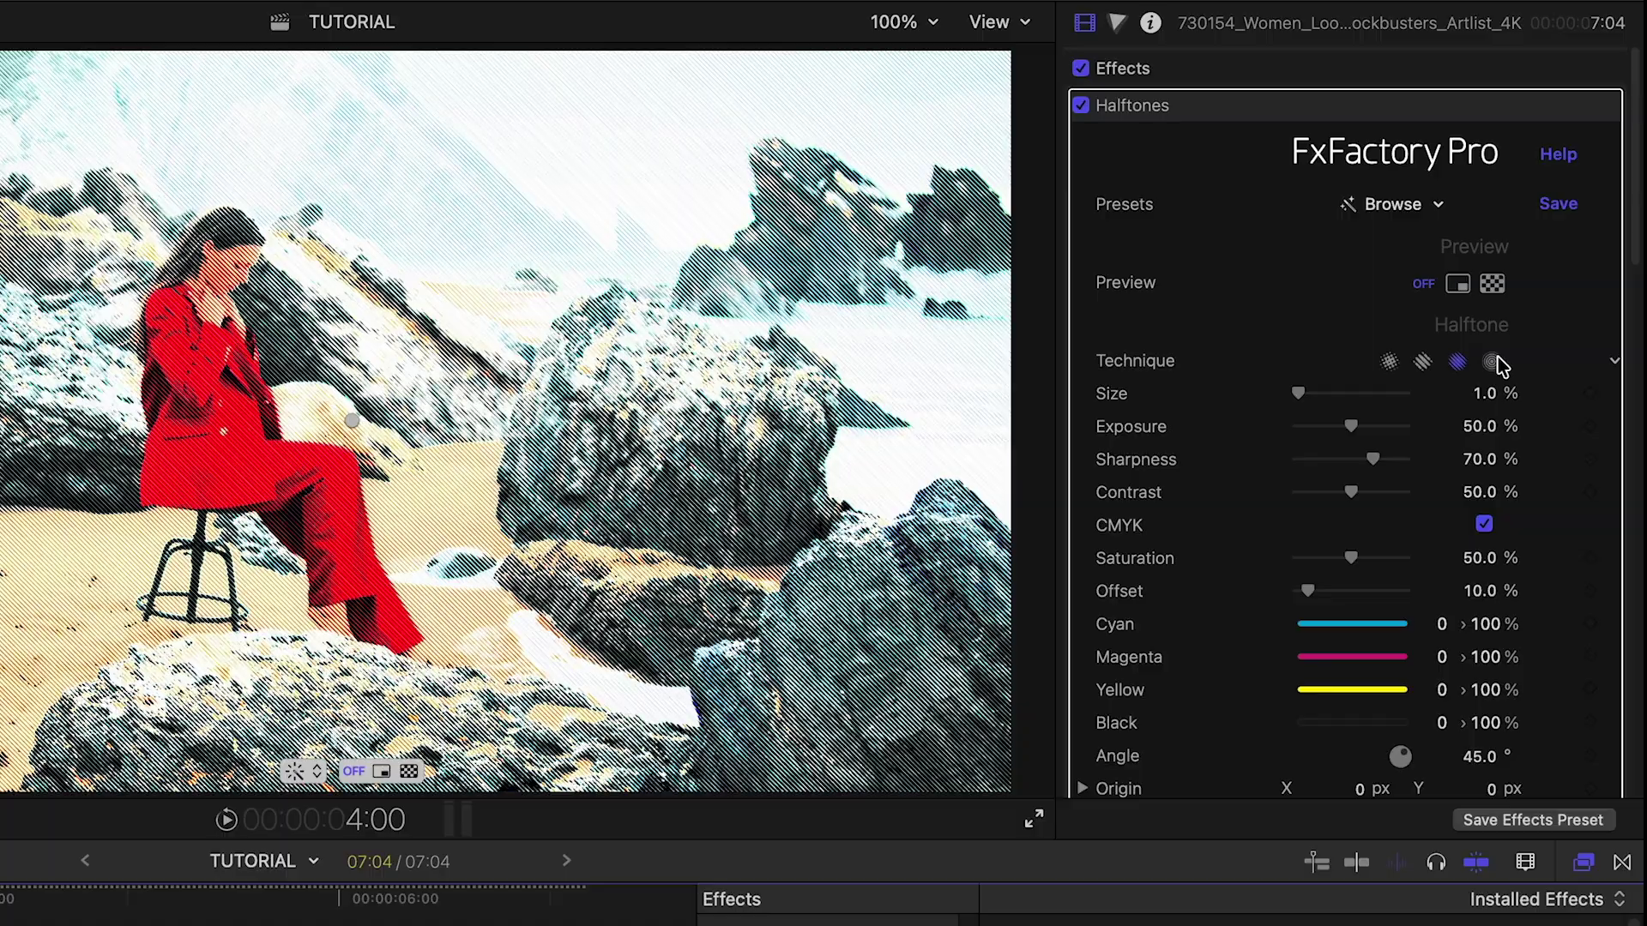
left_click(1494, 367)
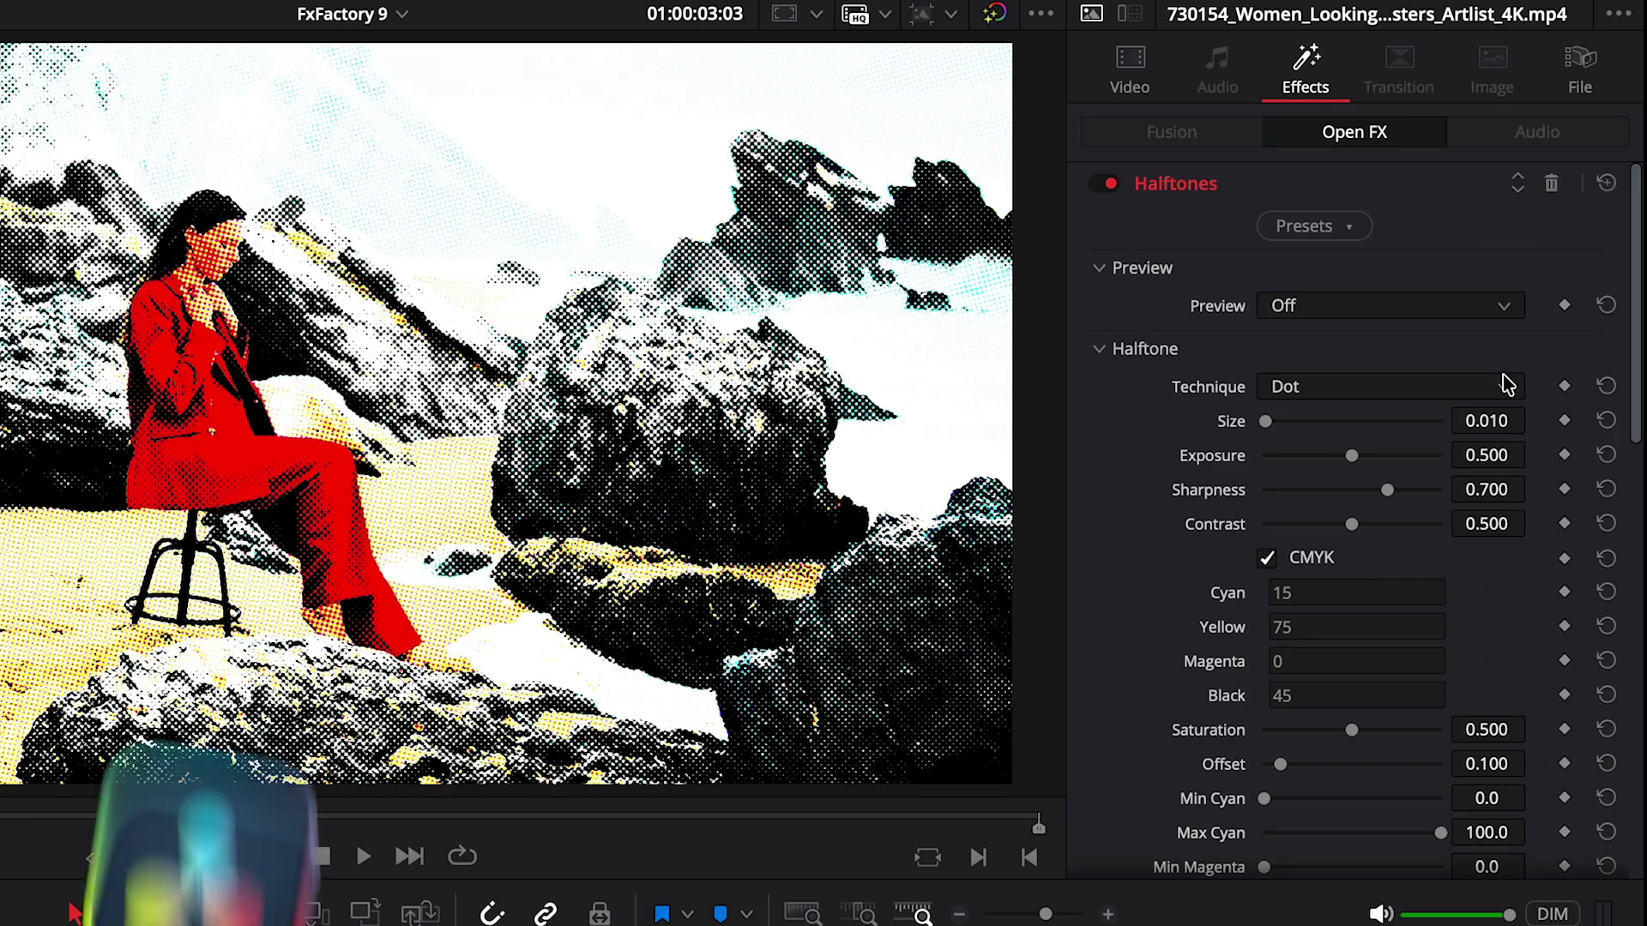
Switch the Halftones technique to Hatched, then to Line
left_click(1506, 386)
left_click(1459, 451)
left_click(1470, 390)
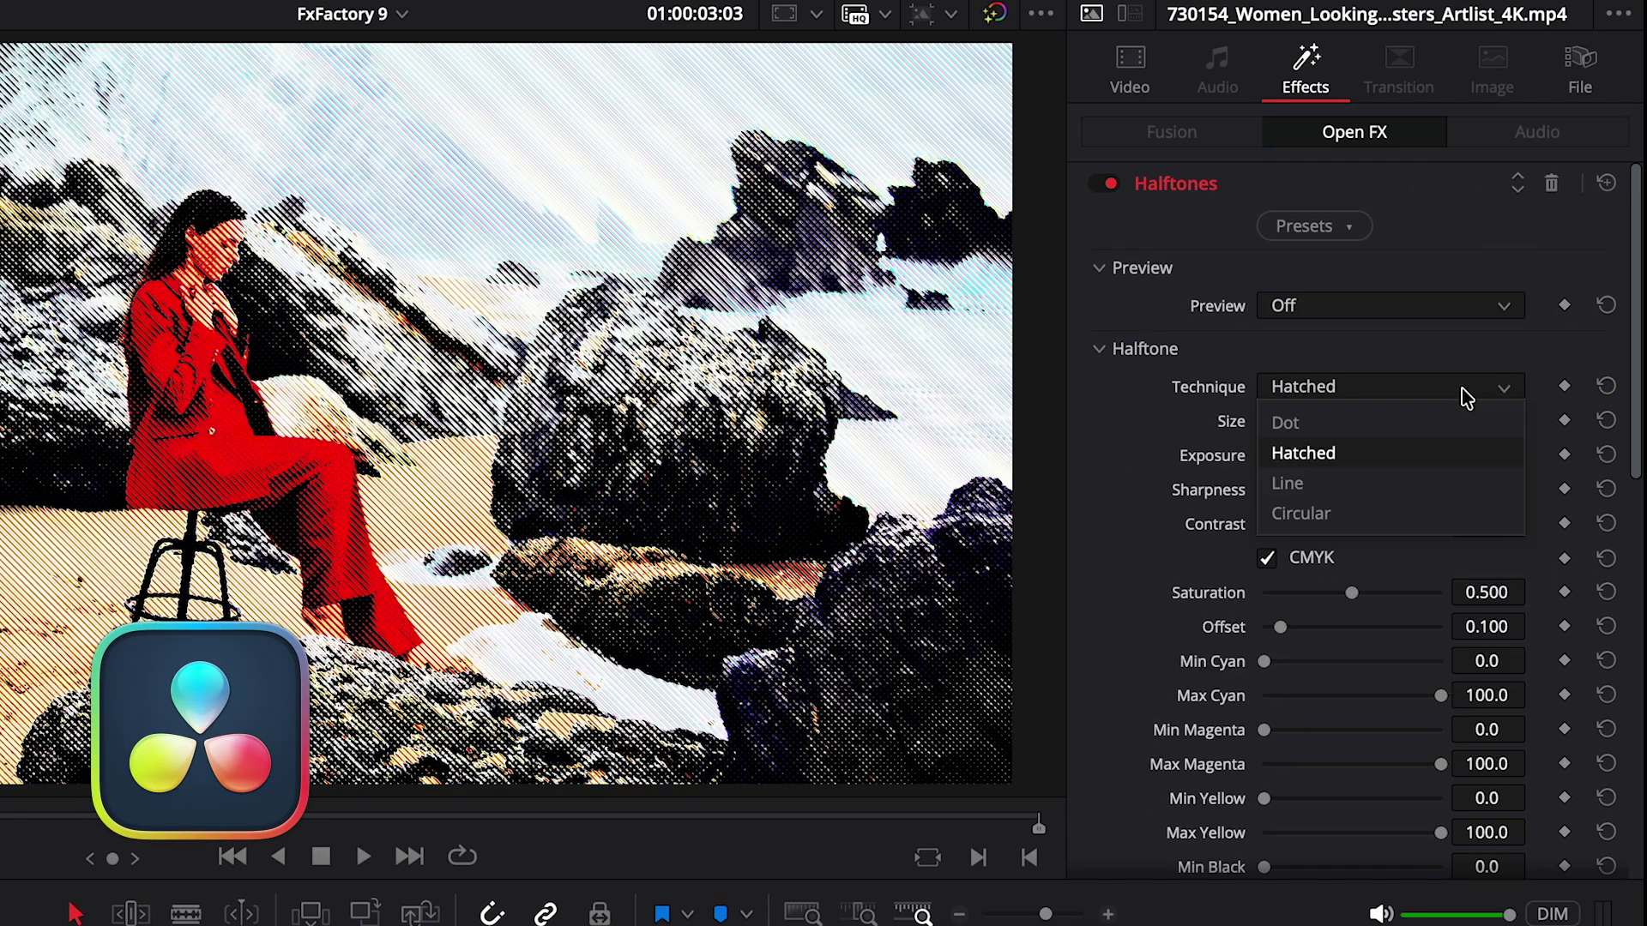
left_click(1452, 482)
left_click(1452, 384)
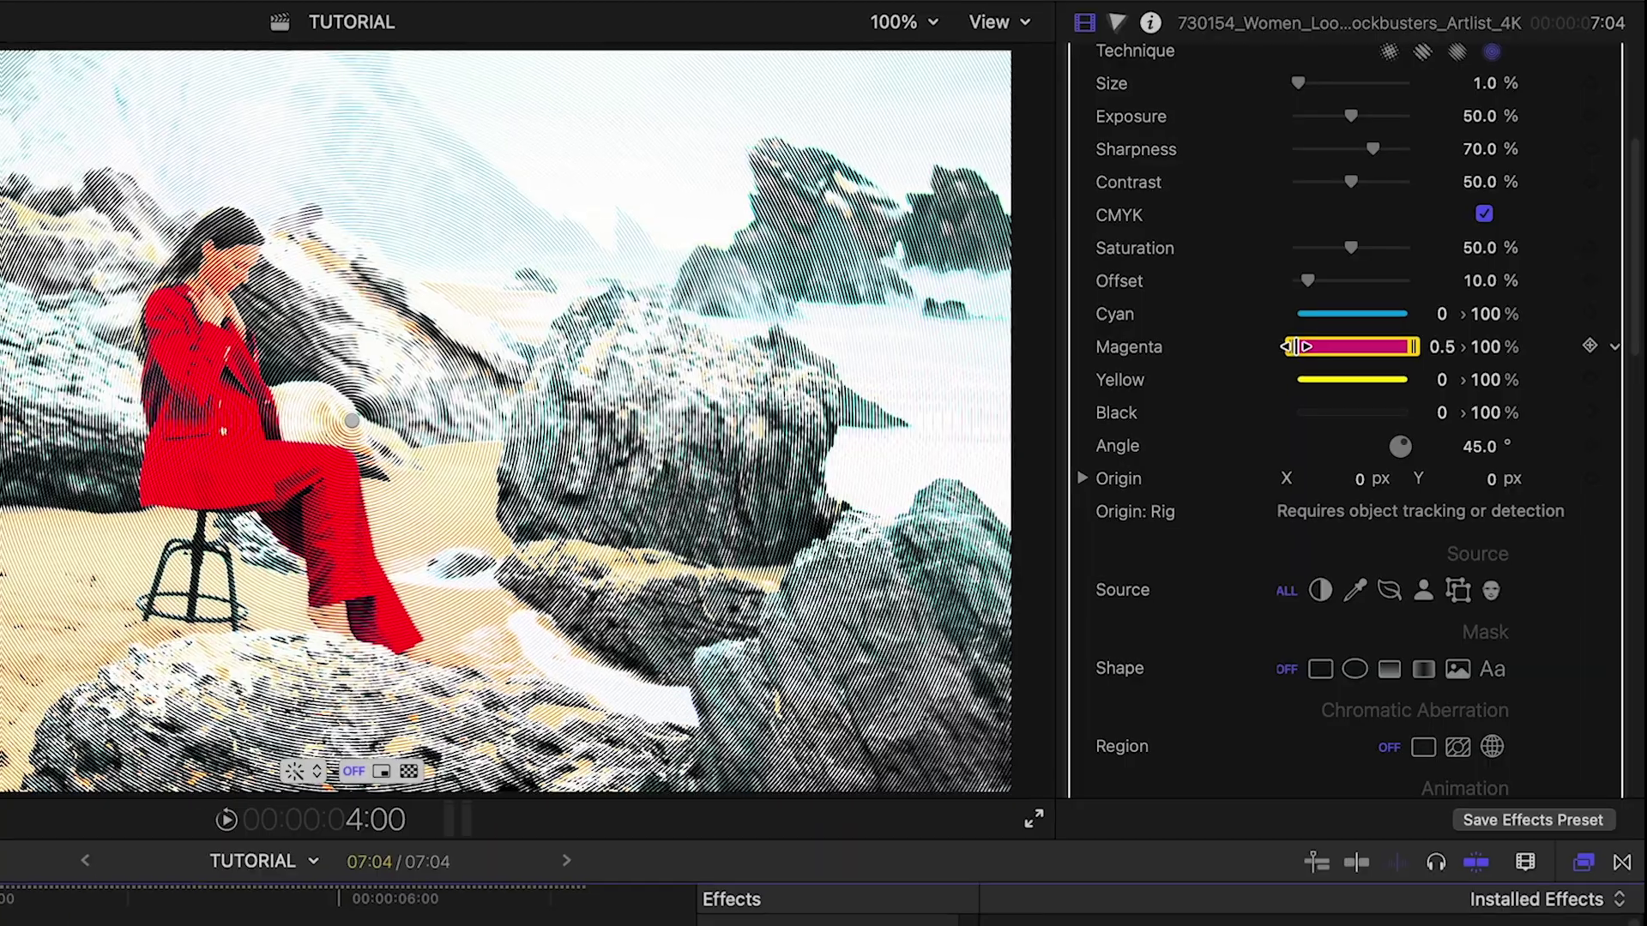
Adjust the Min Magenta, Min Yellow and Max Cyan ranges, ending with Min Magenta at 100
left_click_drag(1297, 343, 1367, 378)
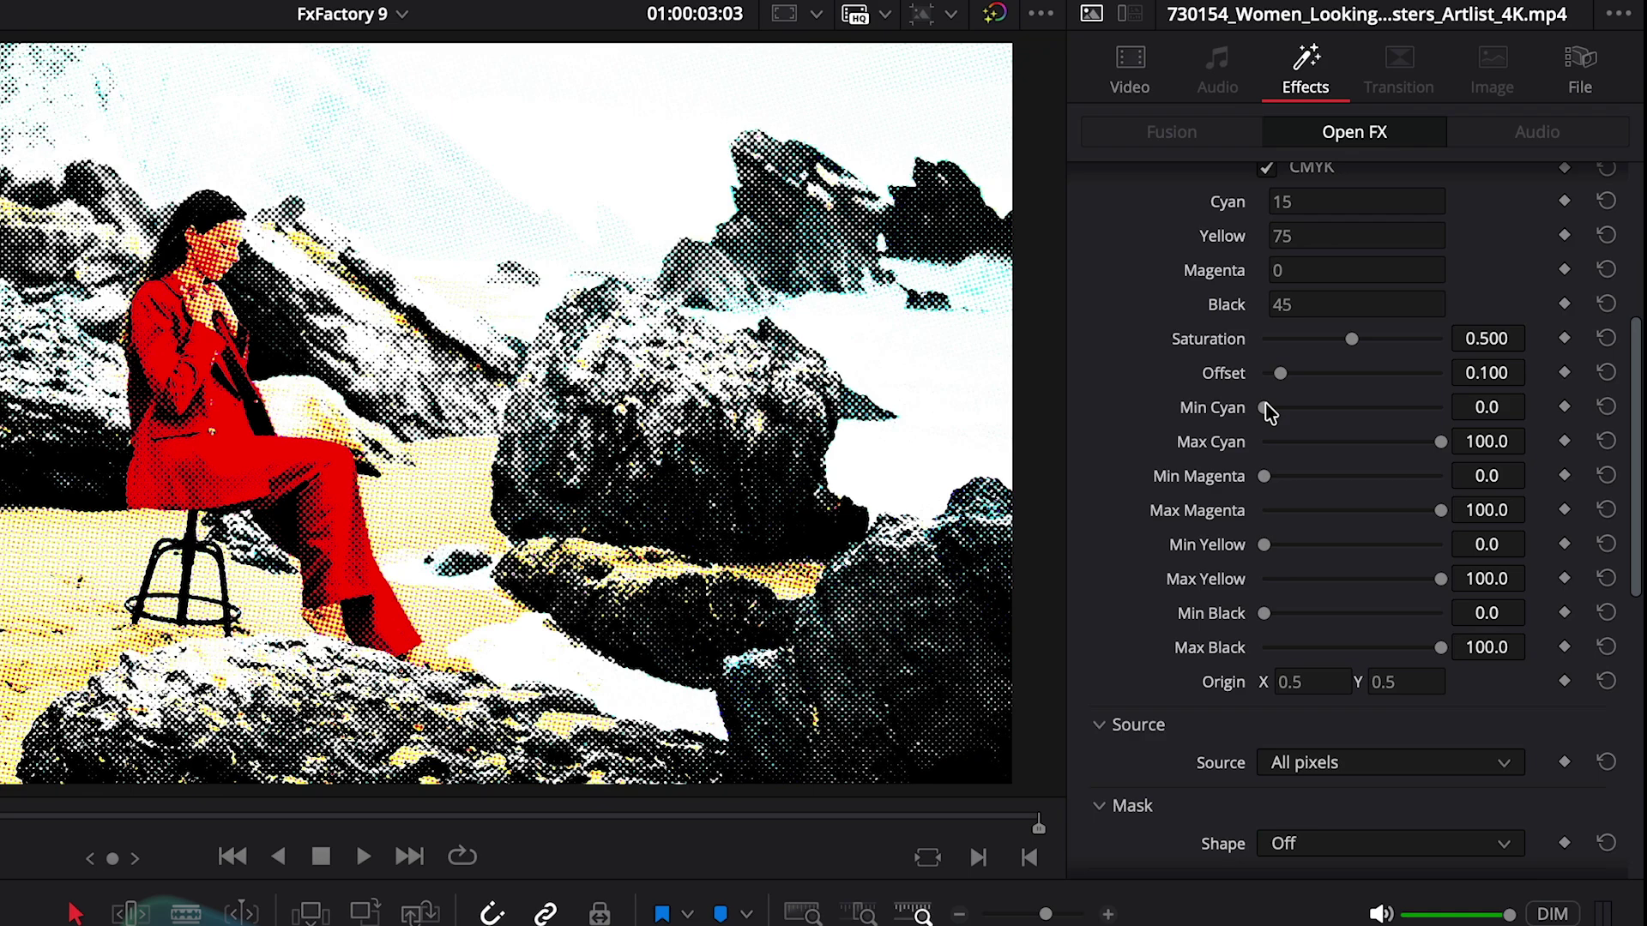
mouse_move(1269, 409)
left_mouse_down()
mouse_move(1411, 412)
mouse_move(1264, 426)
left_mouse_up()
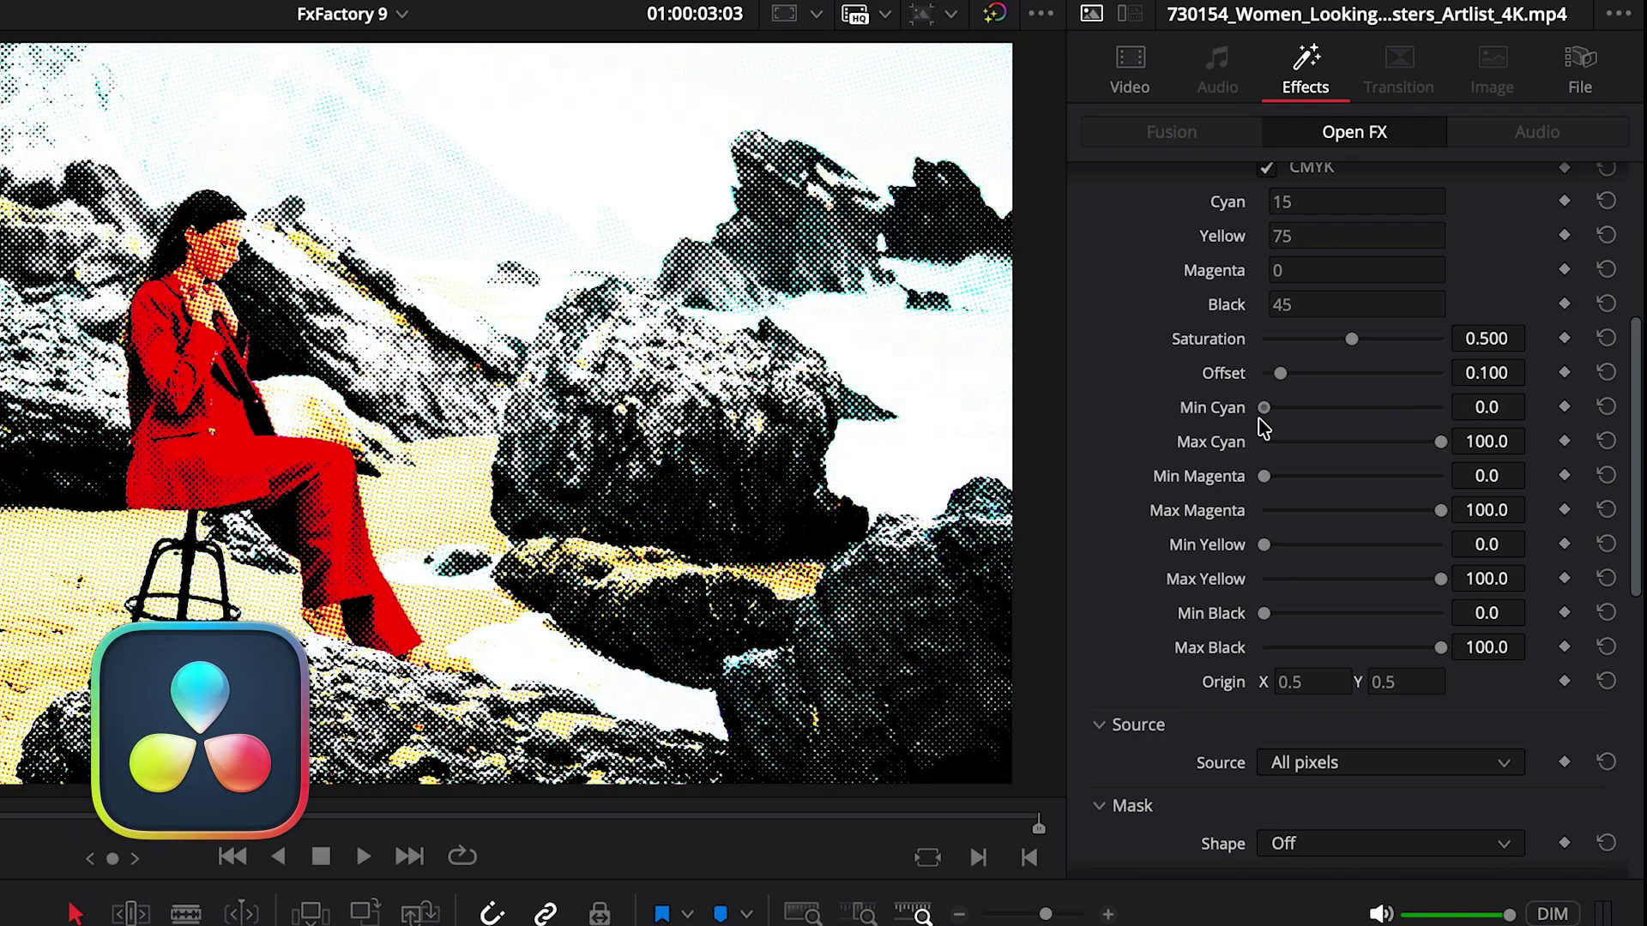
left_click_drag(1396, 451, 1480, 447)
left_click_drag(1265, 476, 1470, 474)
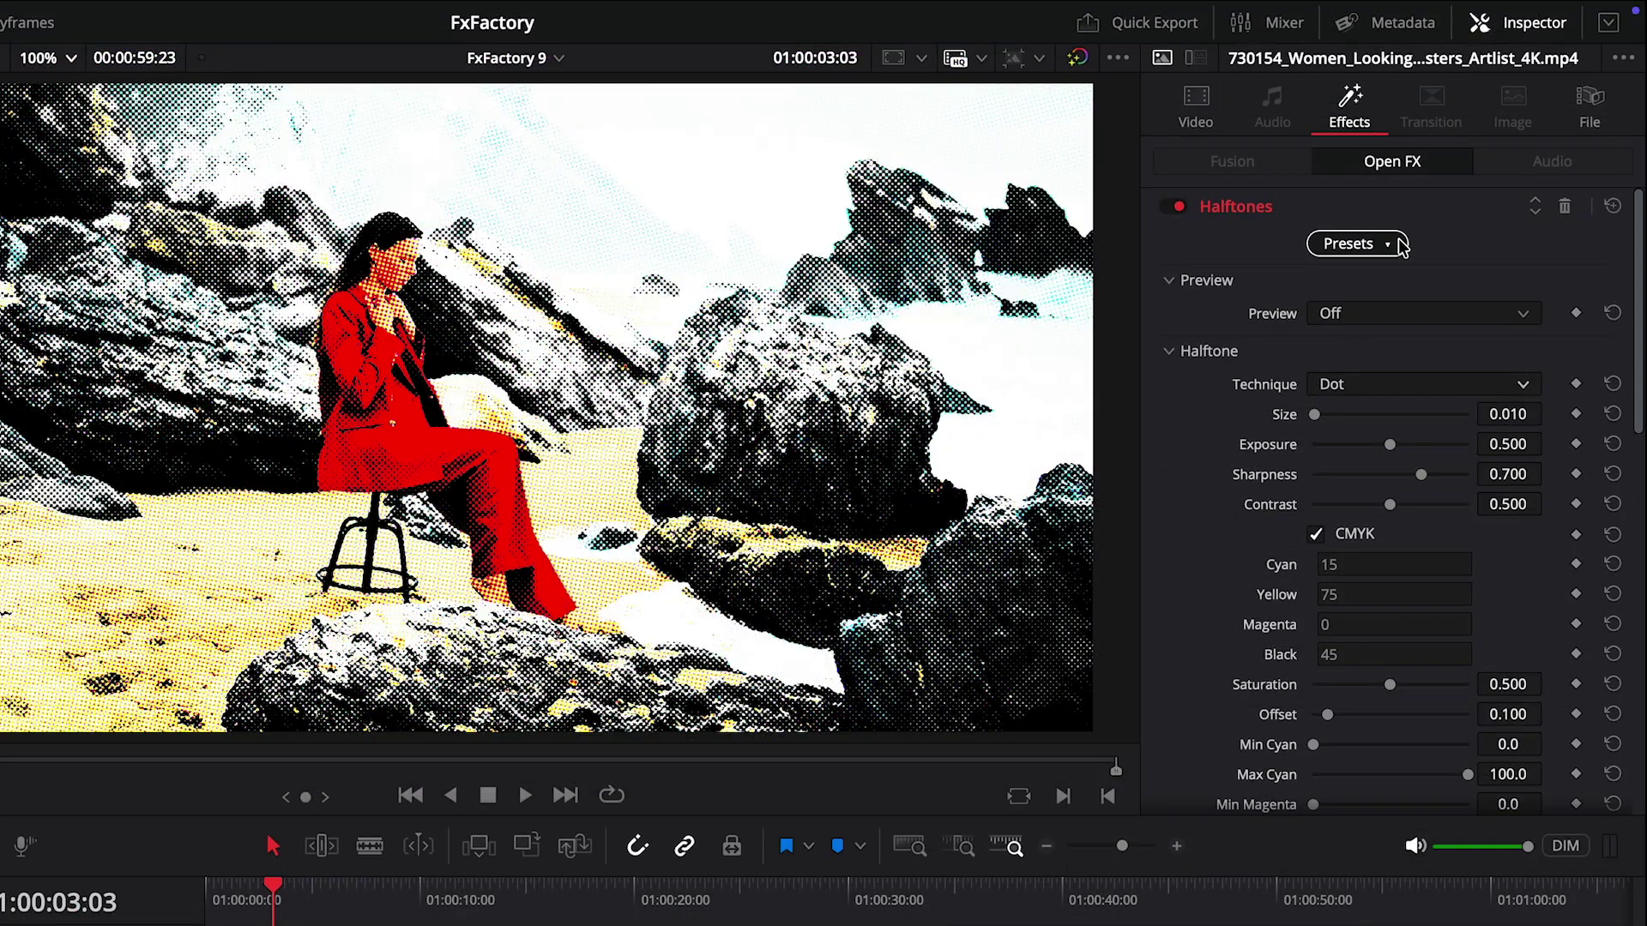
Apply the Down With Hatched preset and set the Halftones Source to Object tracker
left_click(1399, 245)
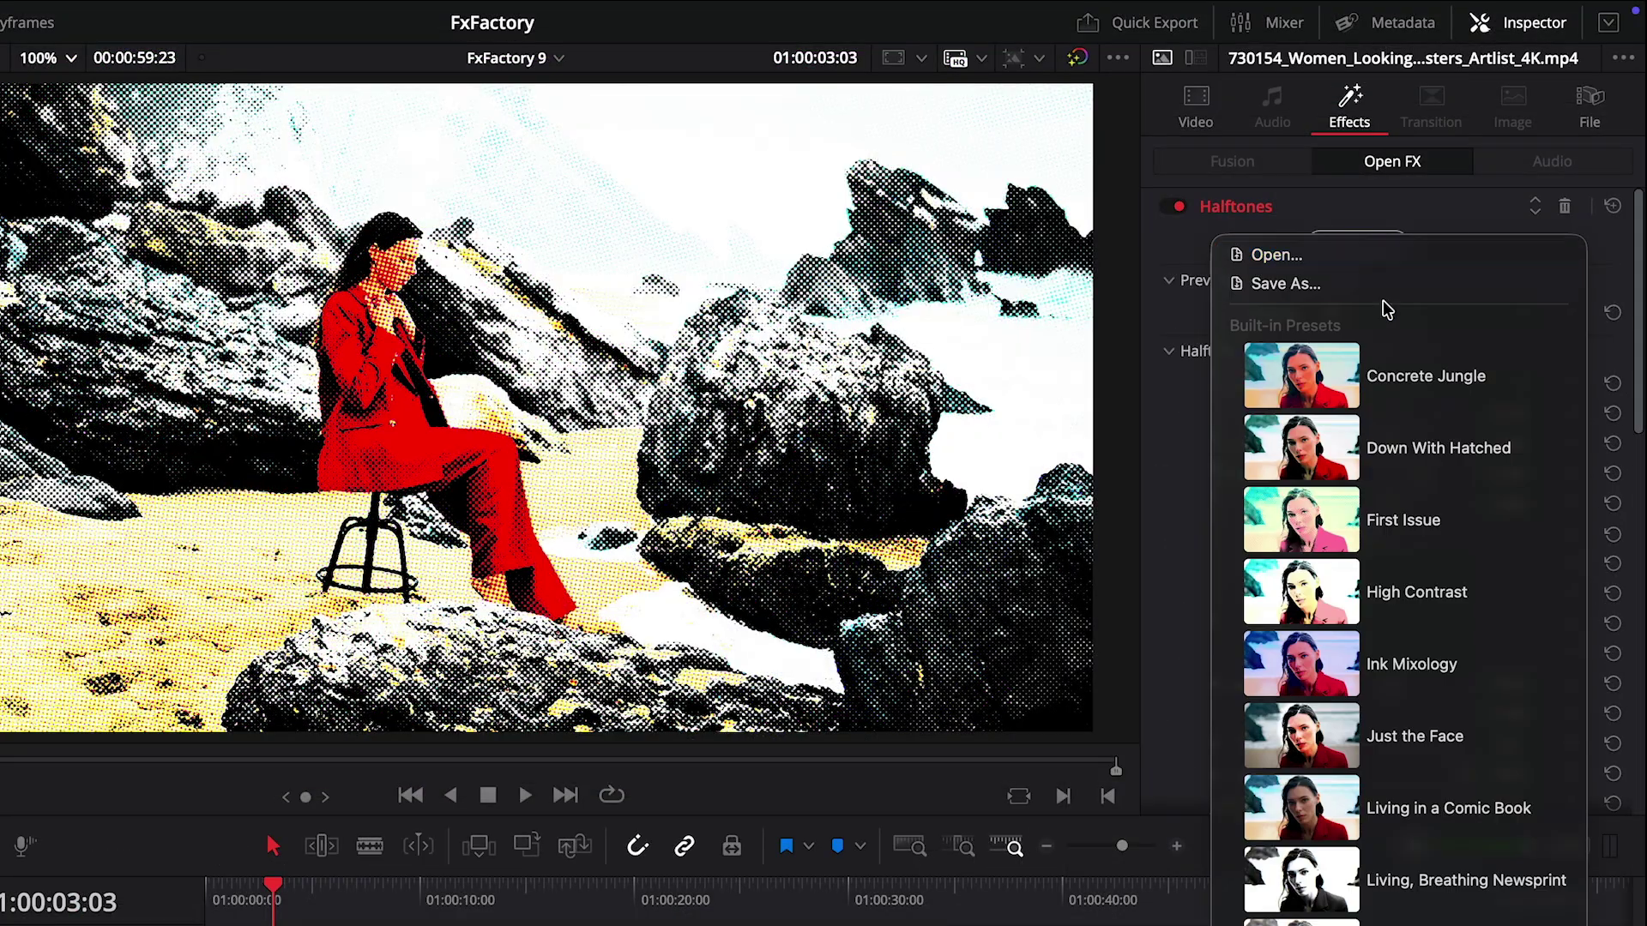
left_click(1417, 454)
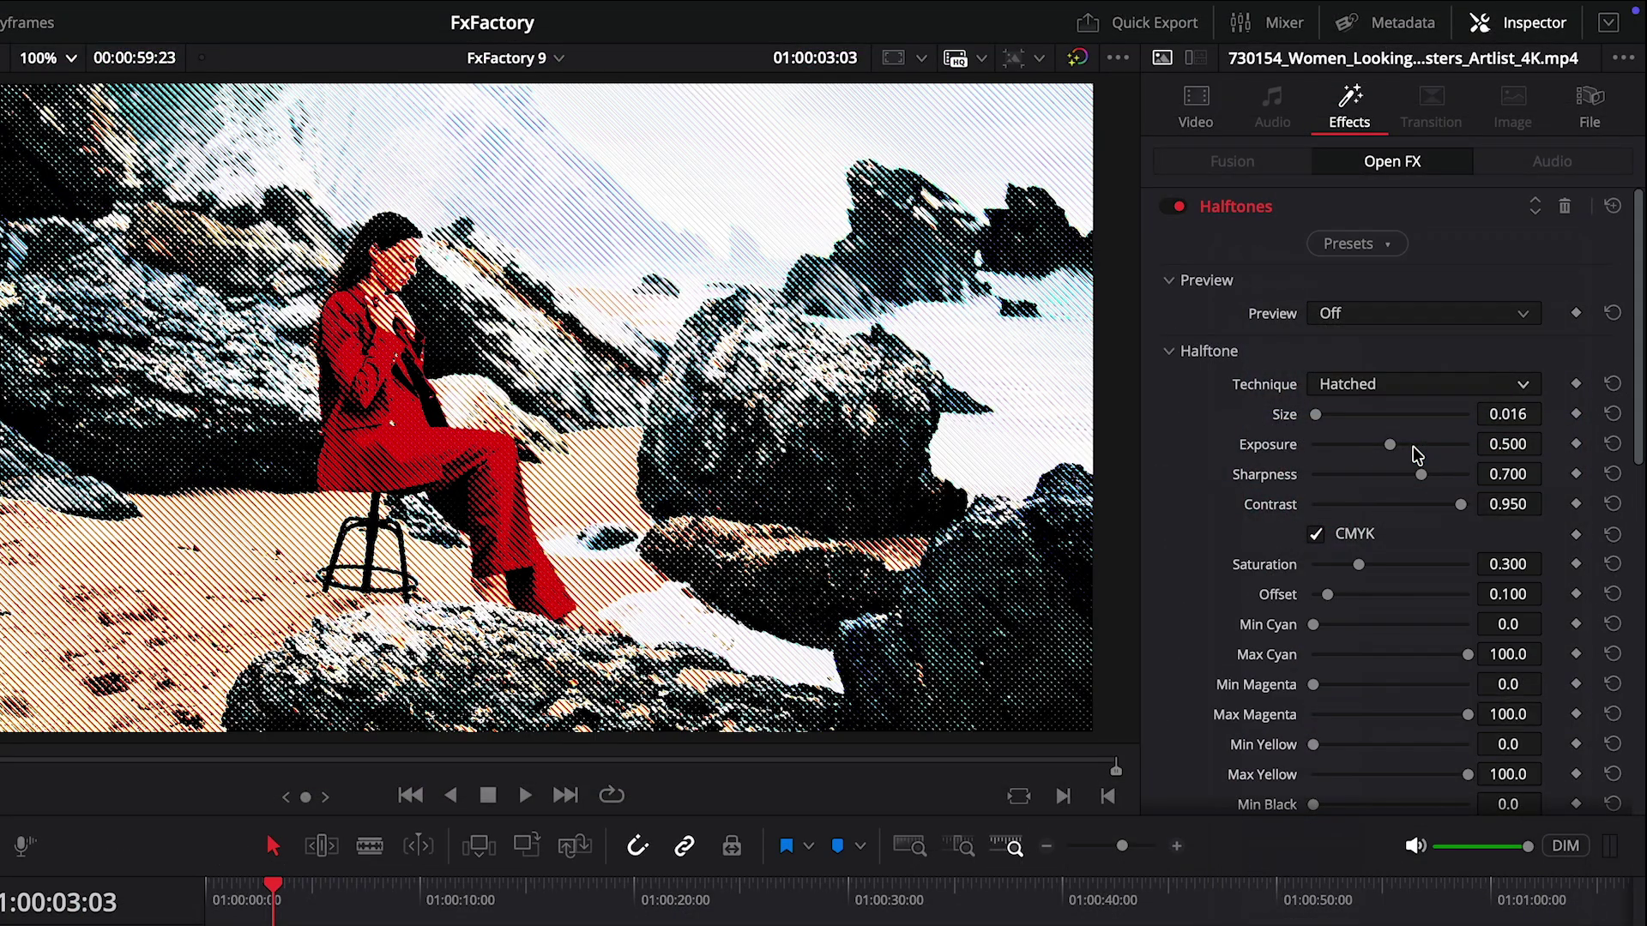
scroll(1458, 514, "down", 10)
left_click(1535, 460)
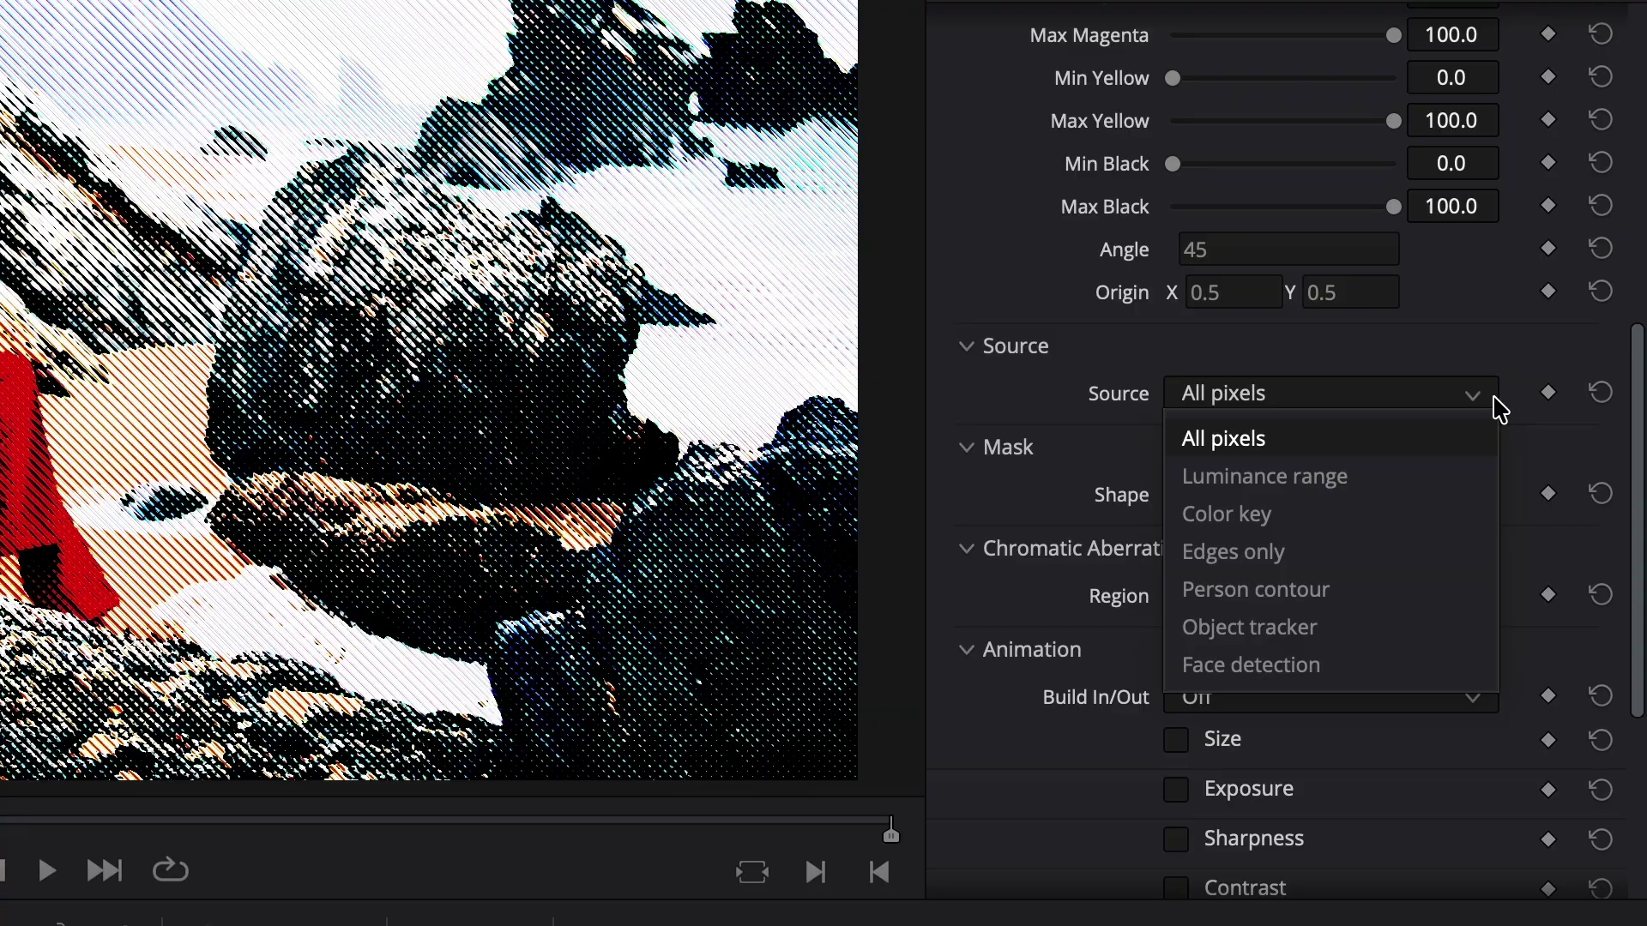
left_click(1393, 628)
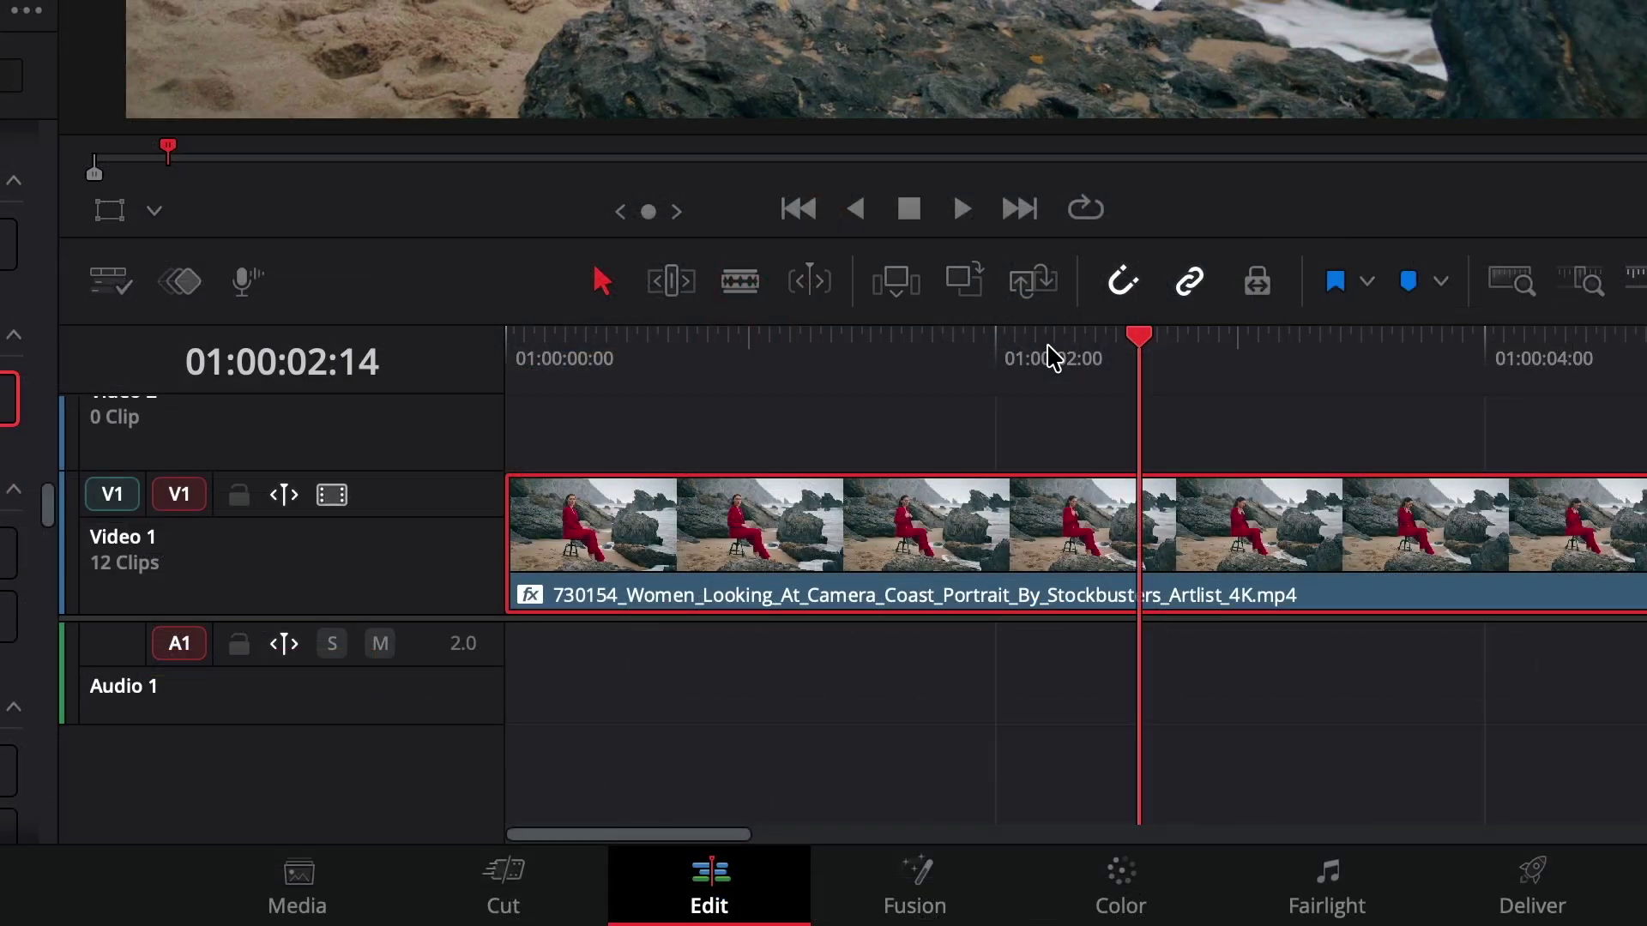
Move the playhead to 01:00:02:05 and turn on the Open FX Overlay in the viewer
mouse_move(891, 642)
left_mouse_down()
mouse_move(746, 644)
mouse_move(990, 650)
mouse_move(910, 653)
left_mouse_up()
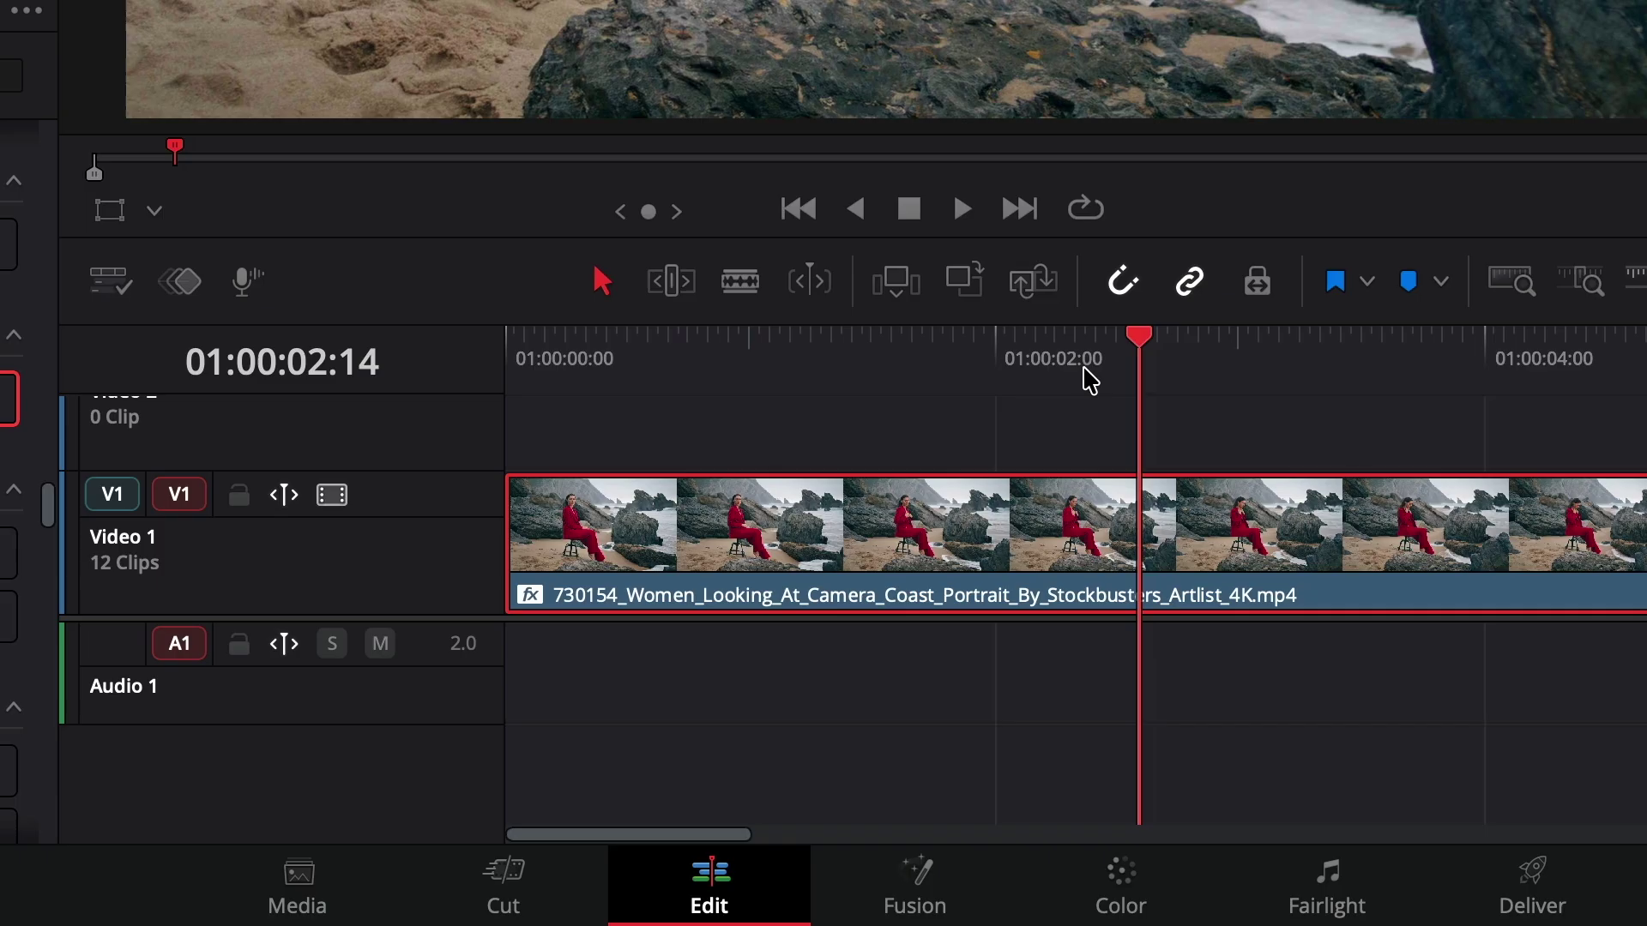
left_click(1046, 371)
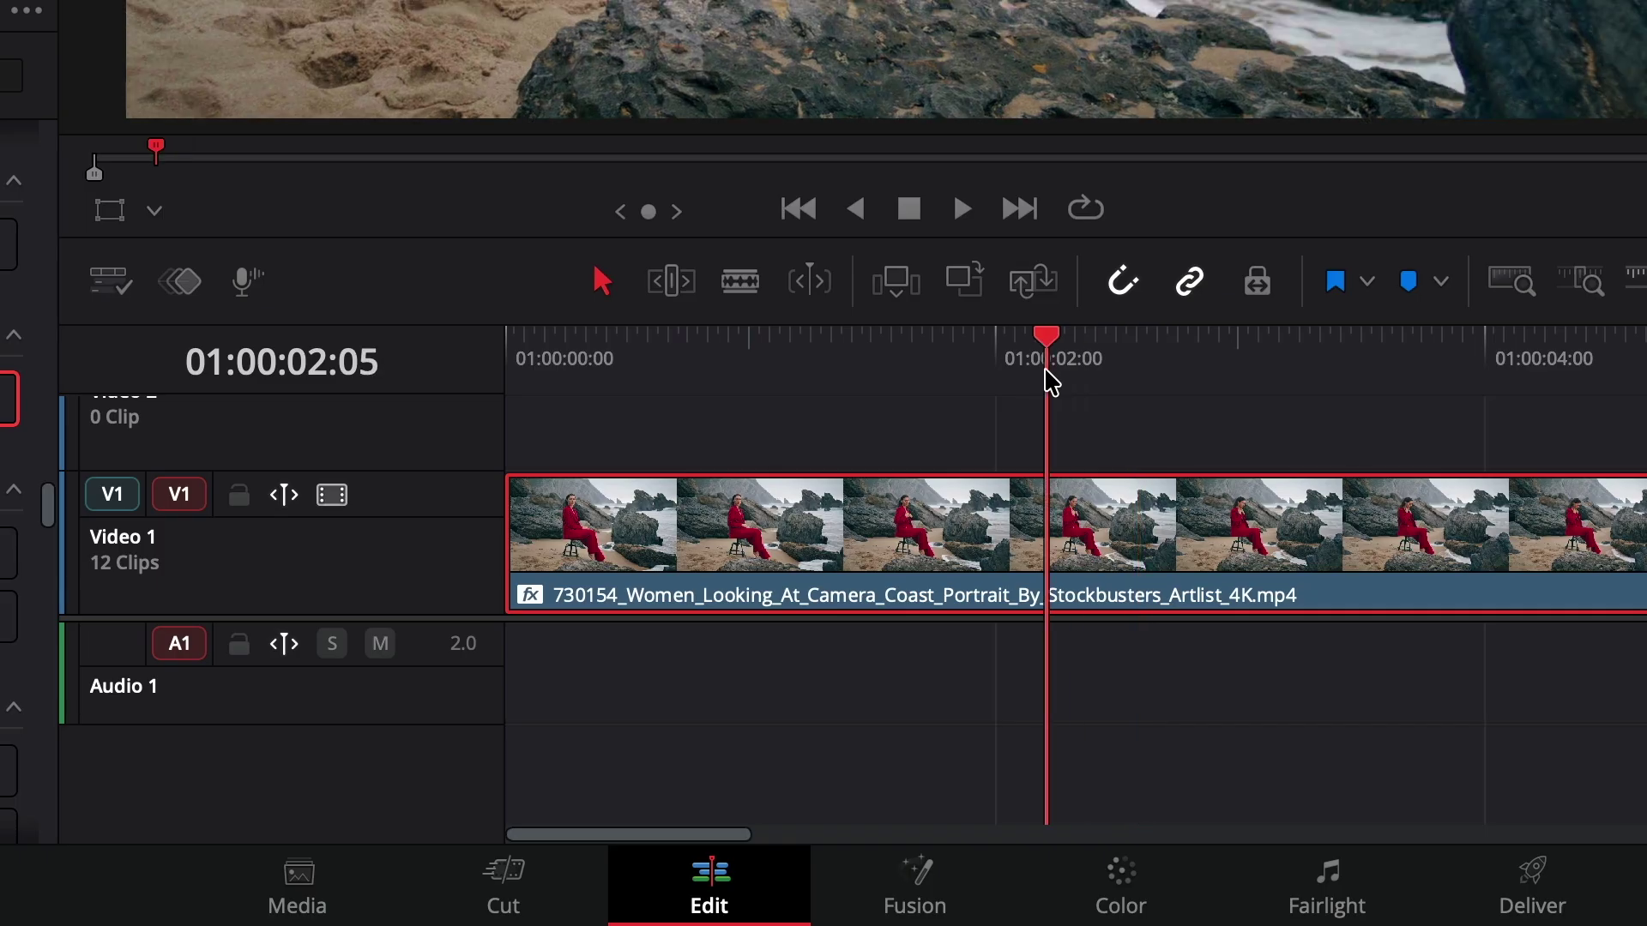
left_click(155, 212)
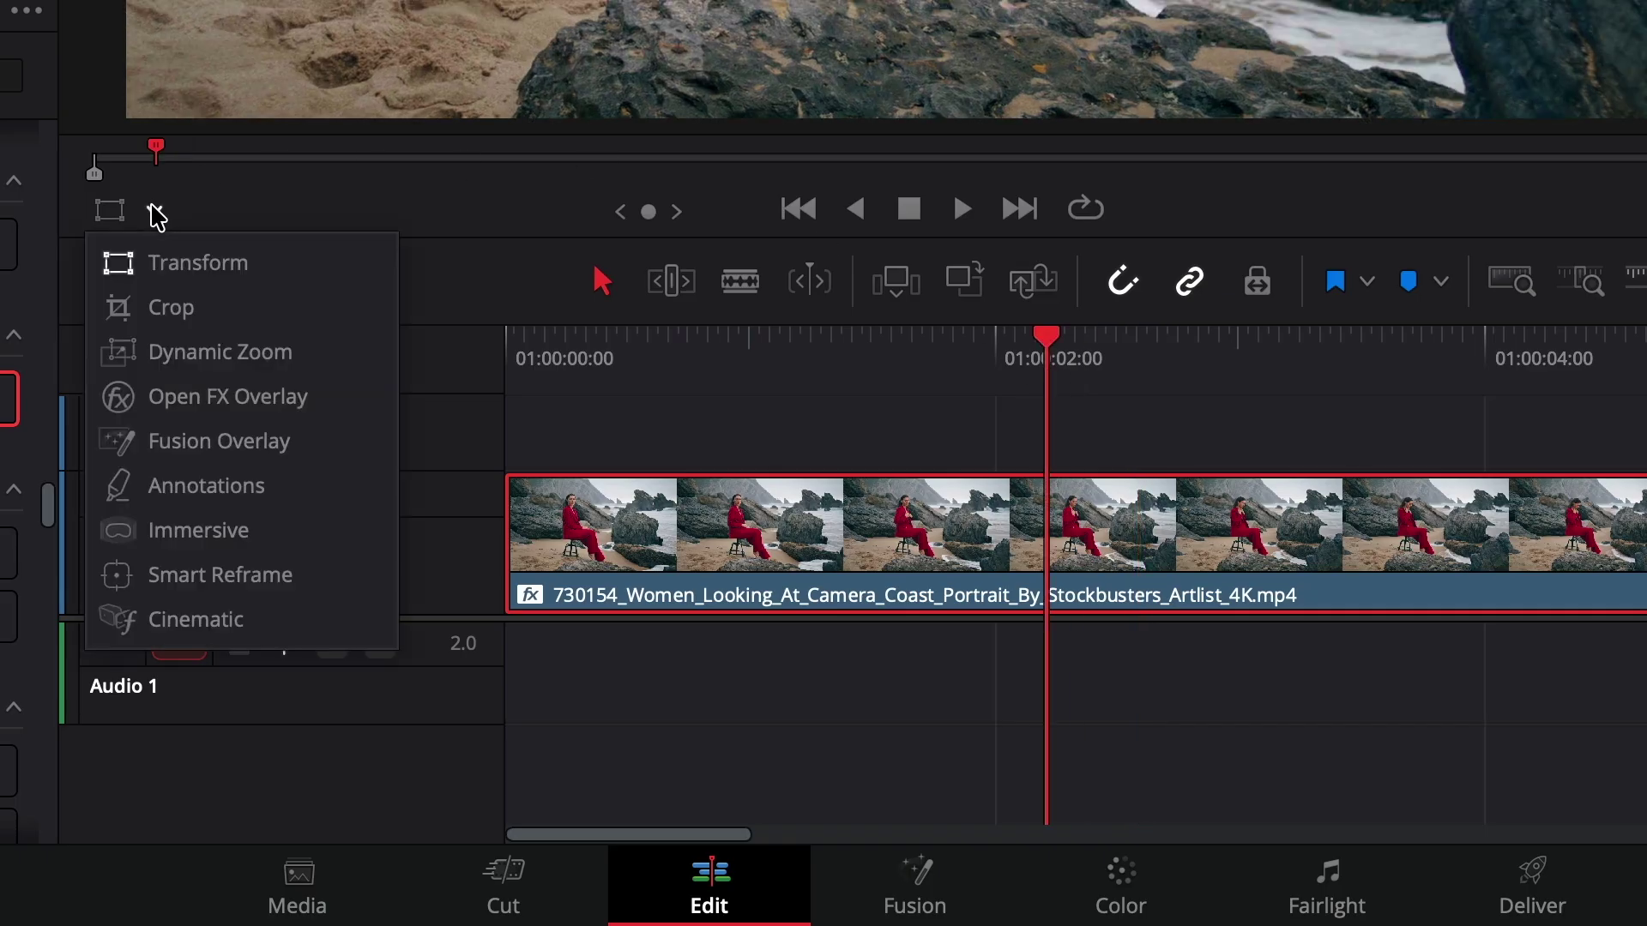
left_click(217, 398)
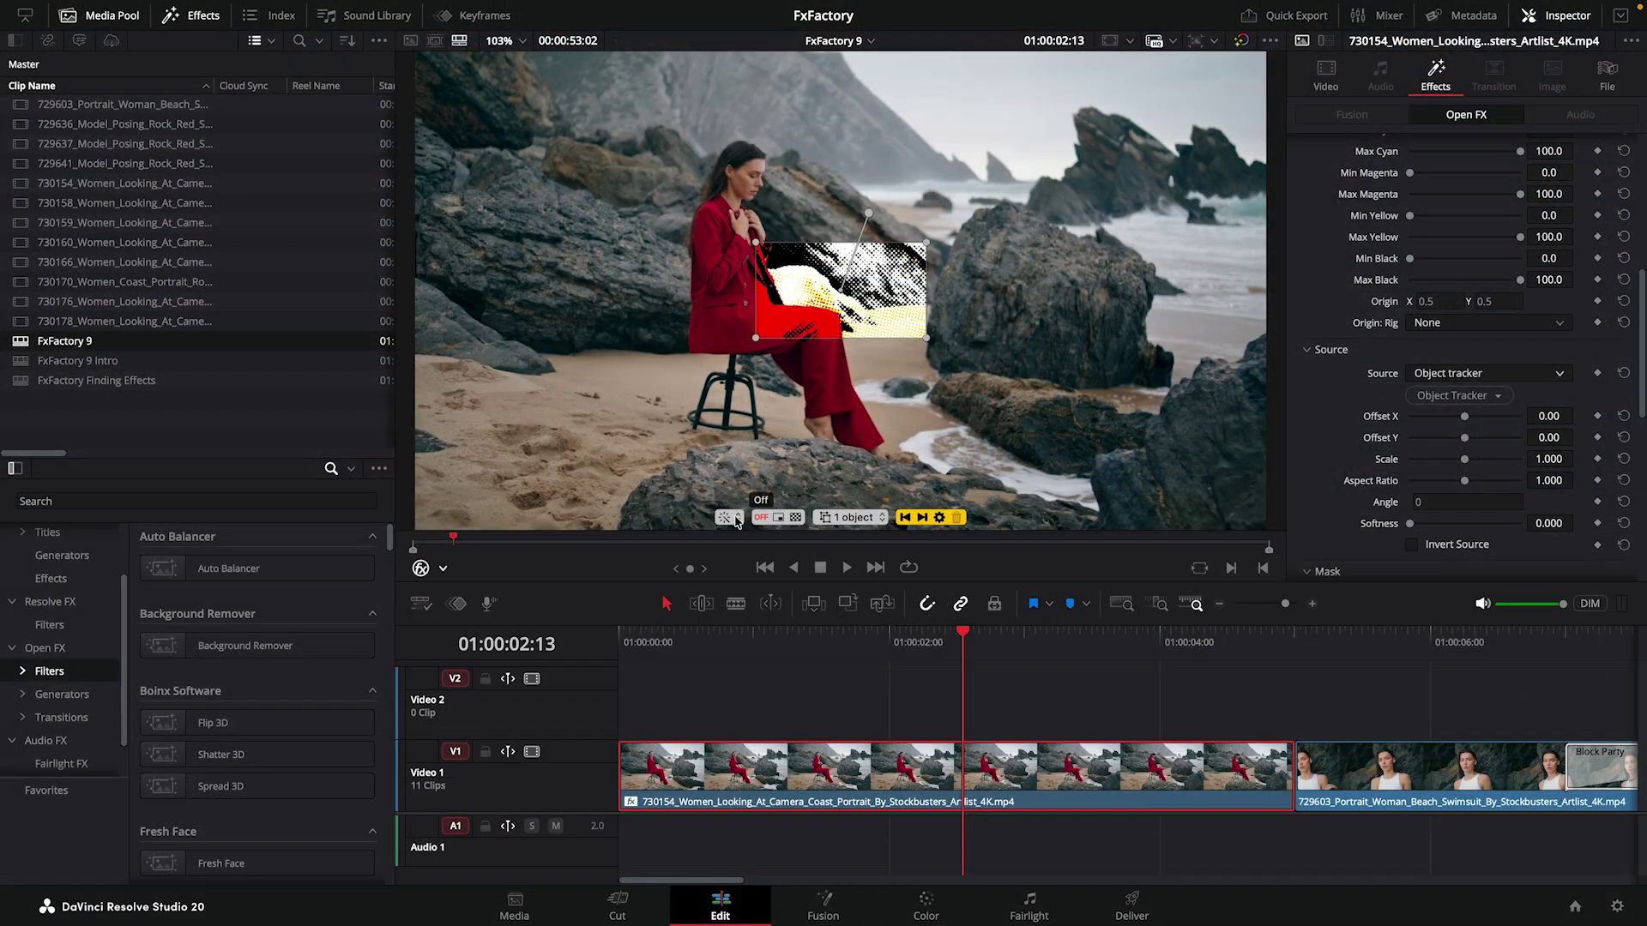
Preview the tracking mask, enlarge the tracking box around the seated woman, and track forward
left_click(729, 517)
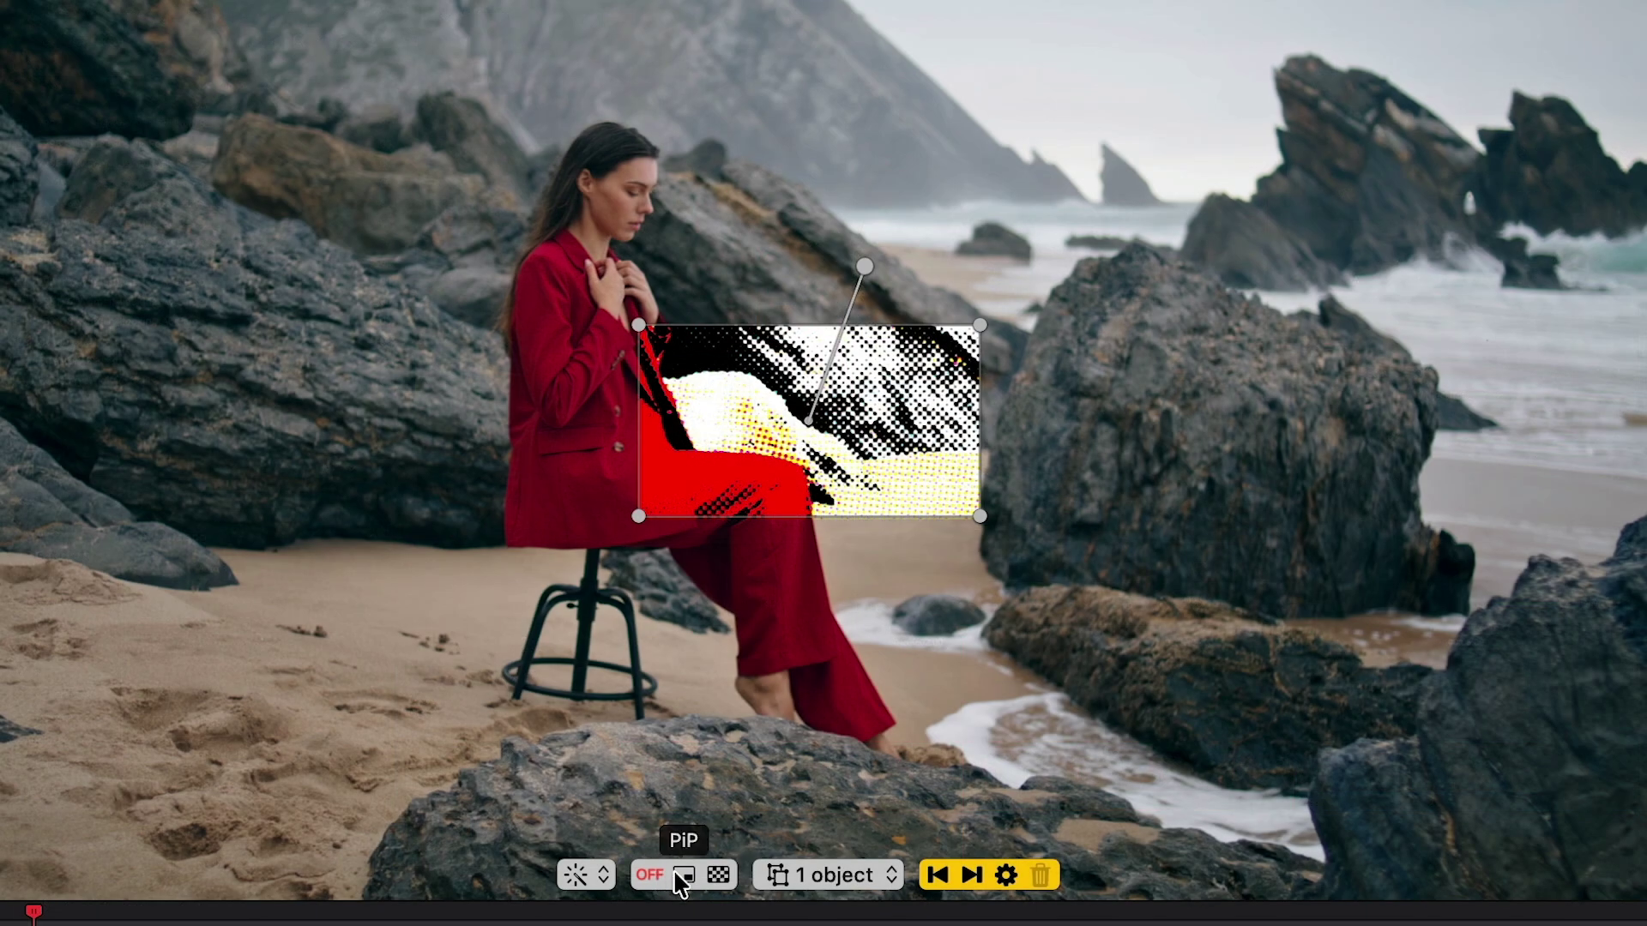
left_click(683, 876)
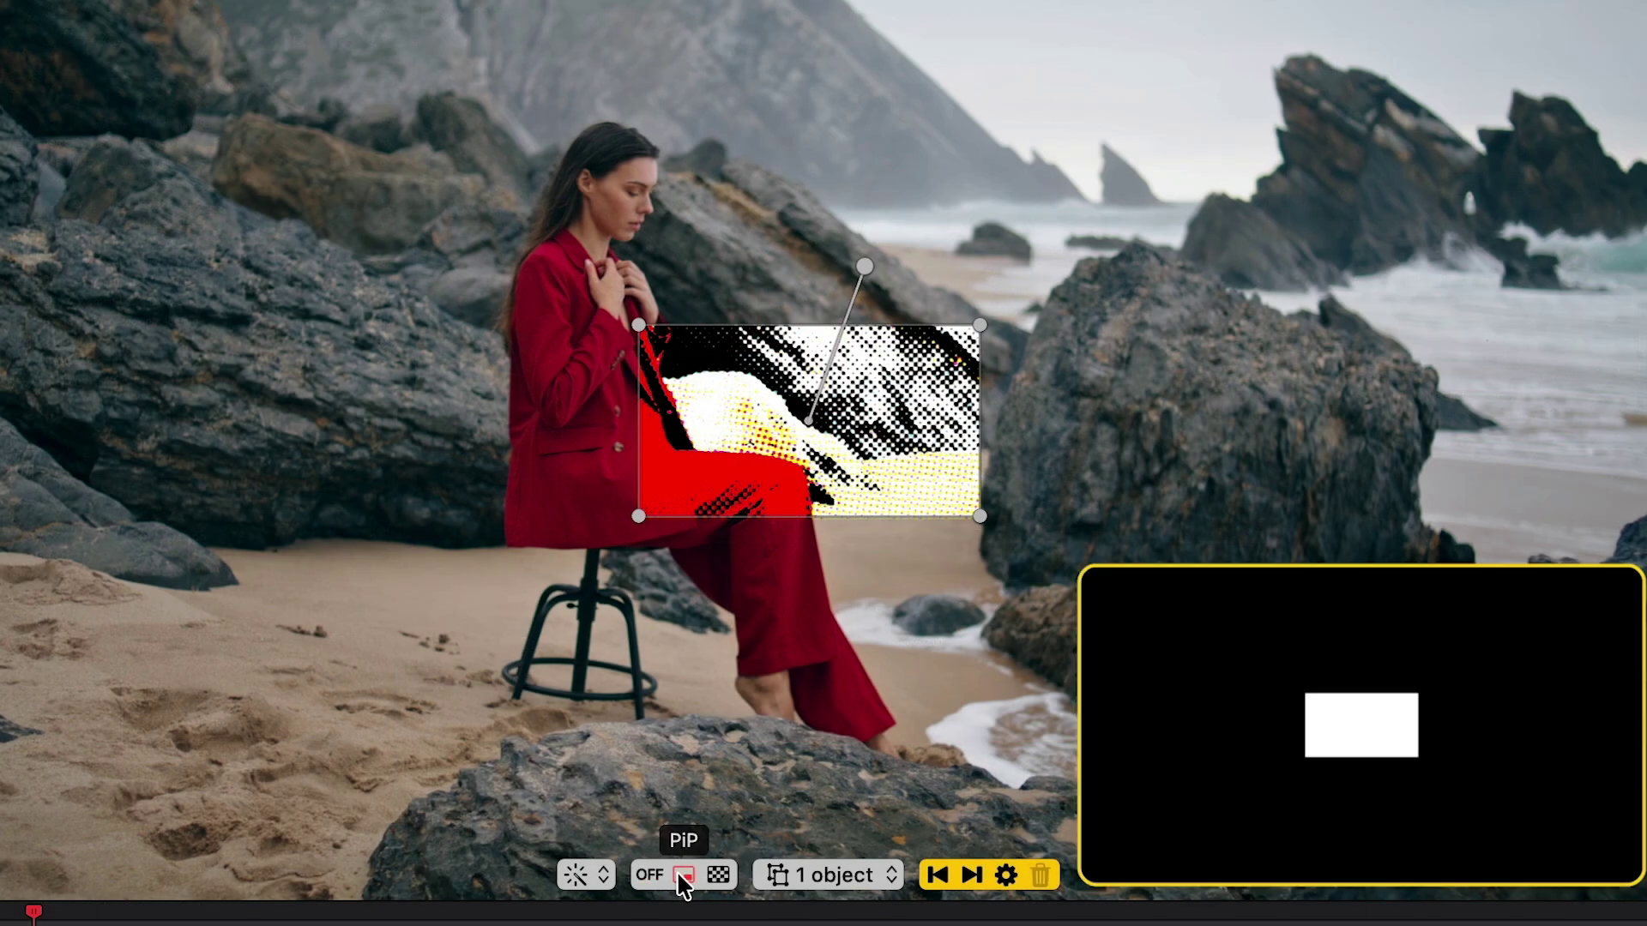
left_click(650, 875)
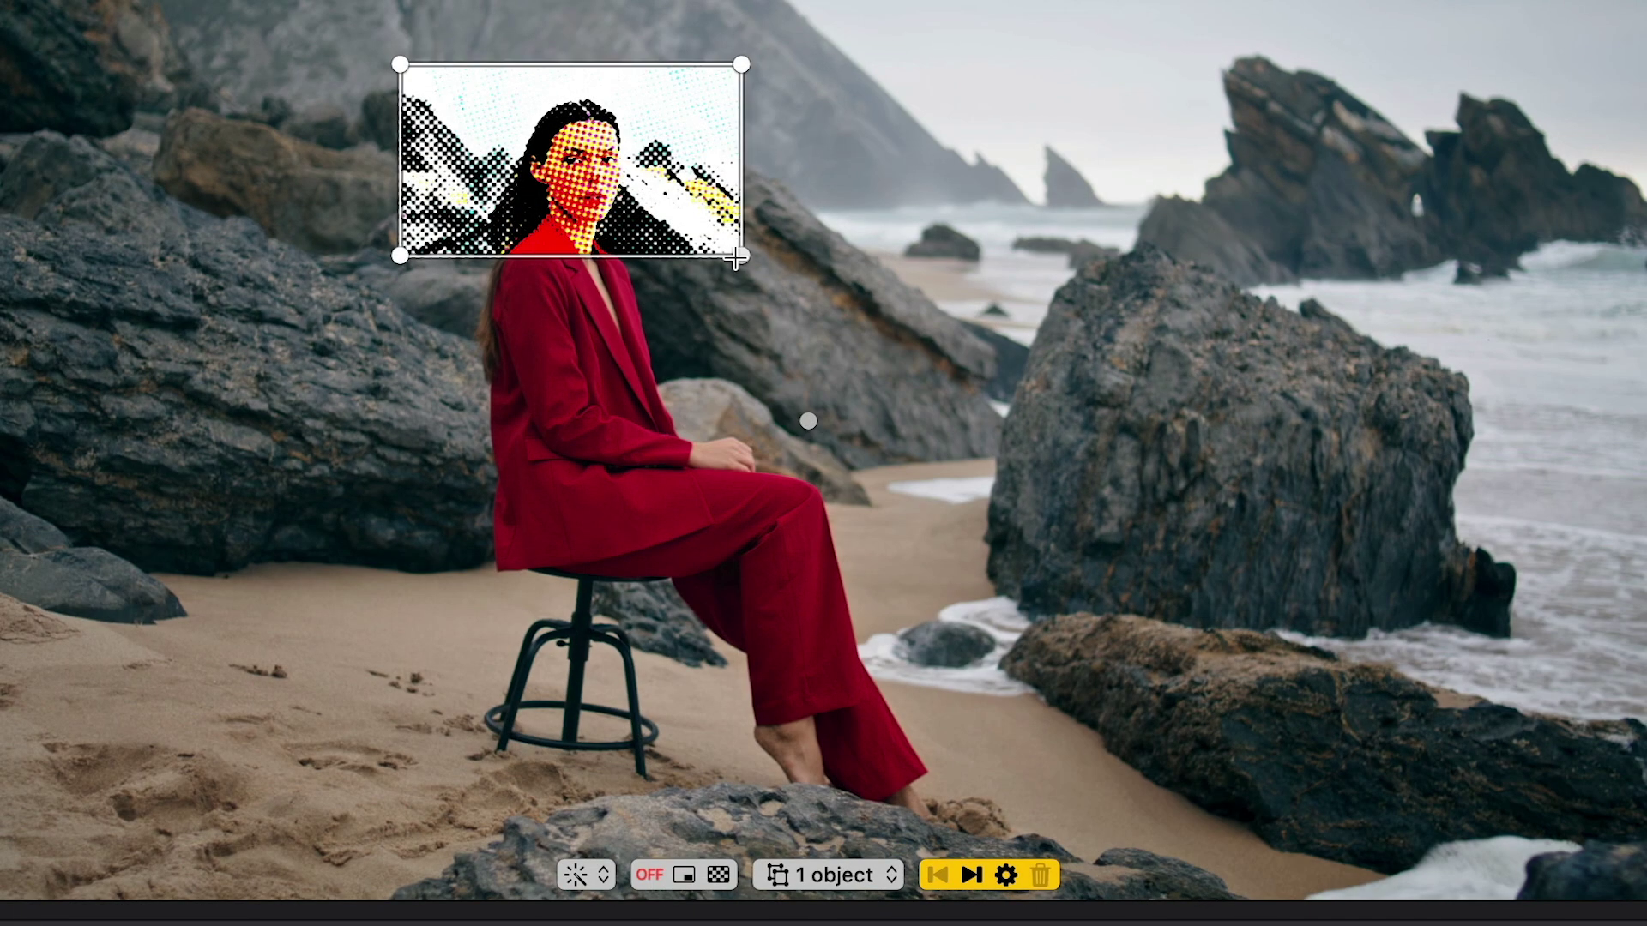
left_click_drag(735, 257, 977, 835)
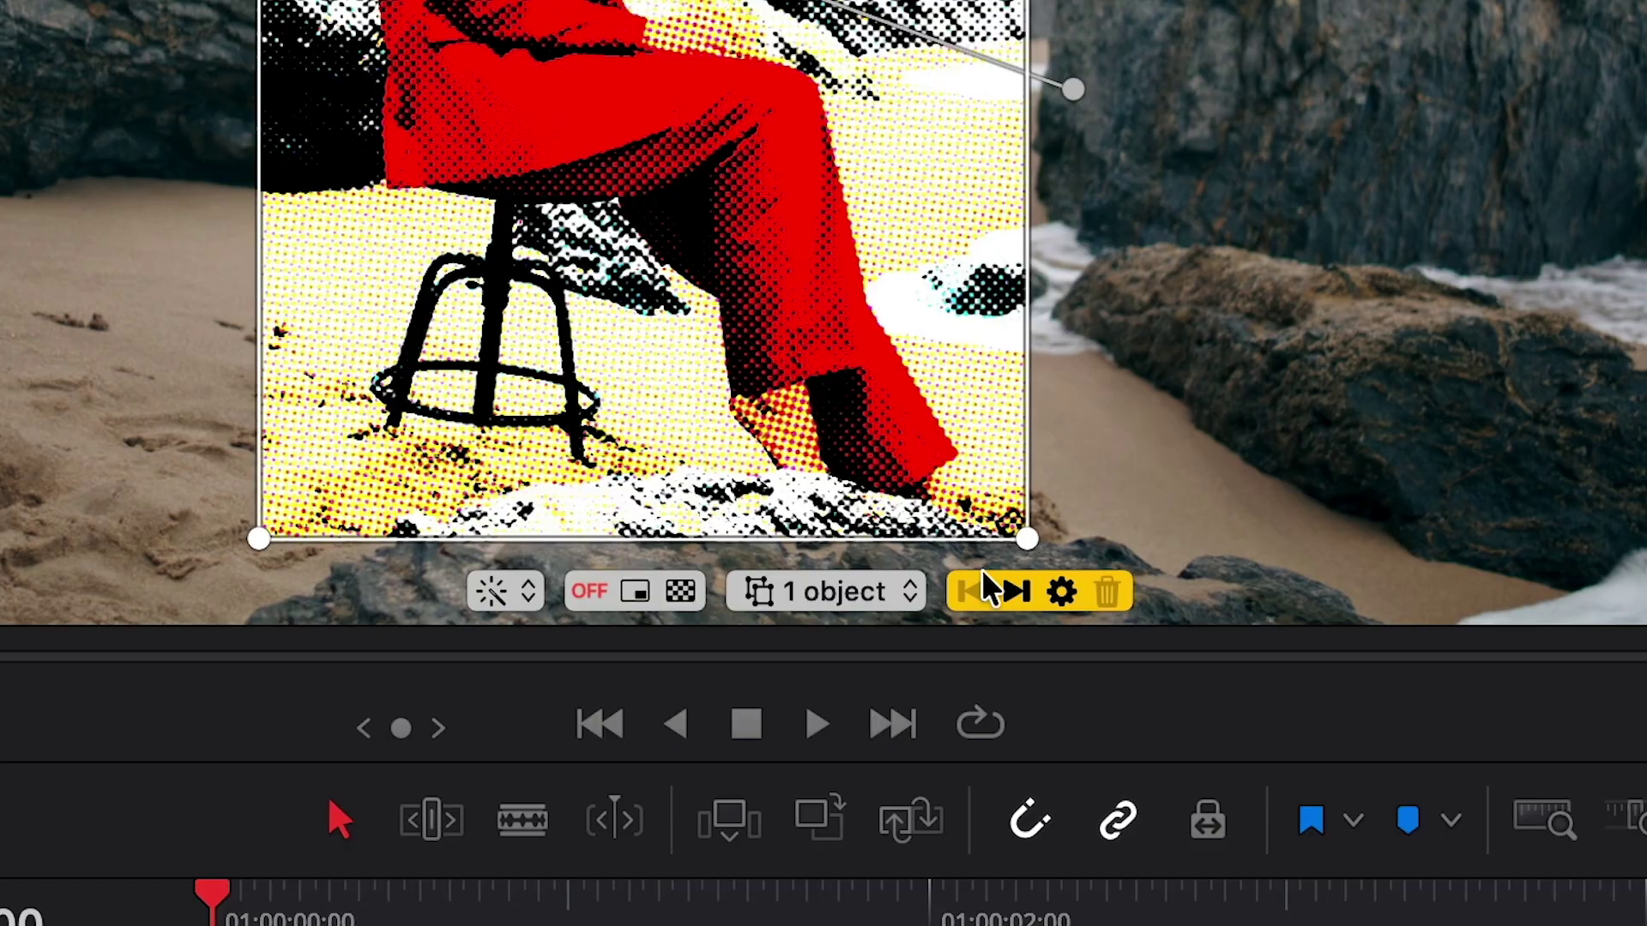
left_click(1016, 594)
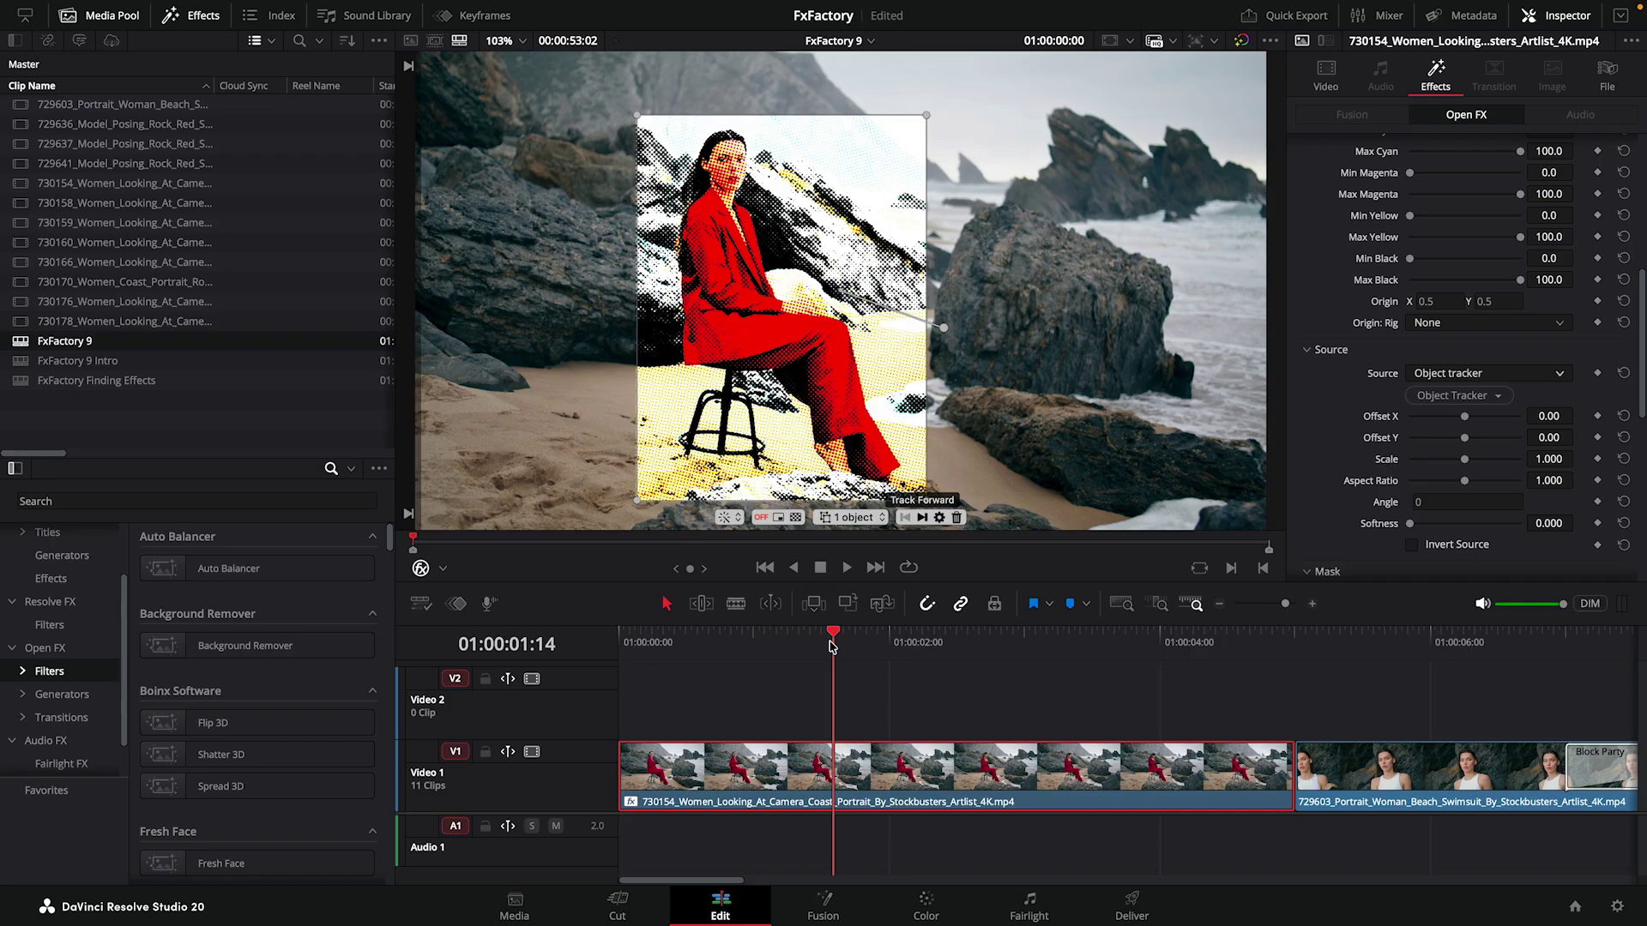
At 01:00:02:06, nudge the tracking box up and right and track again
left_click_drag(831, 645, 922, 645)
left_click_drag(831, 390, 839, 380)
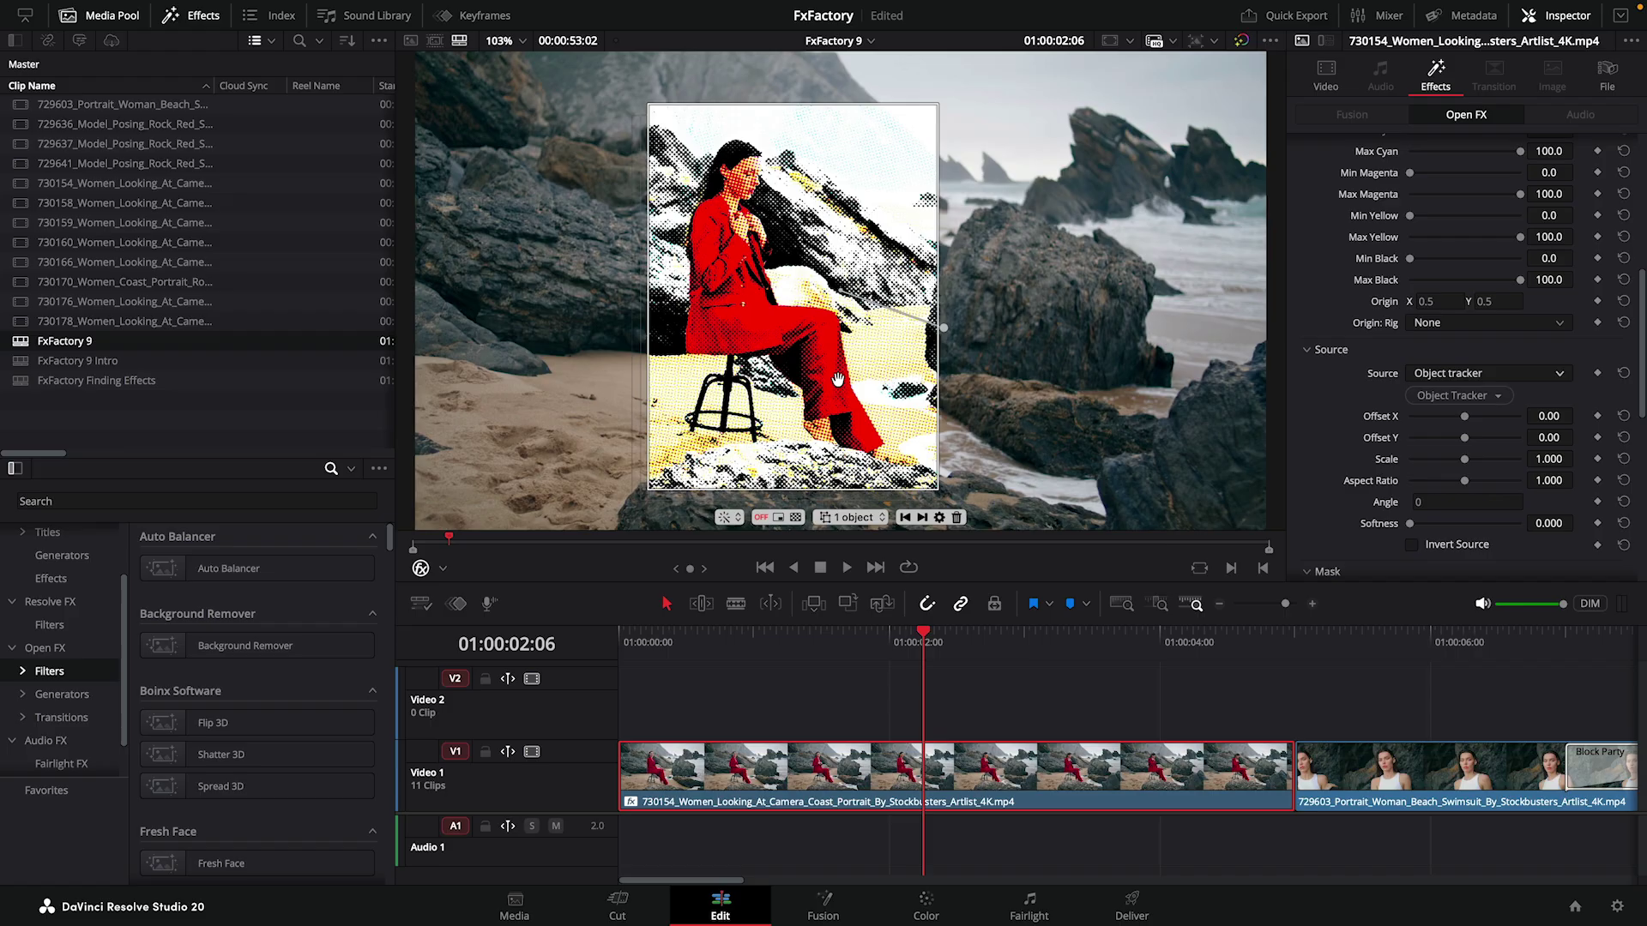
left_click(920, 518)
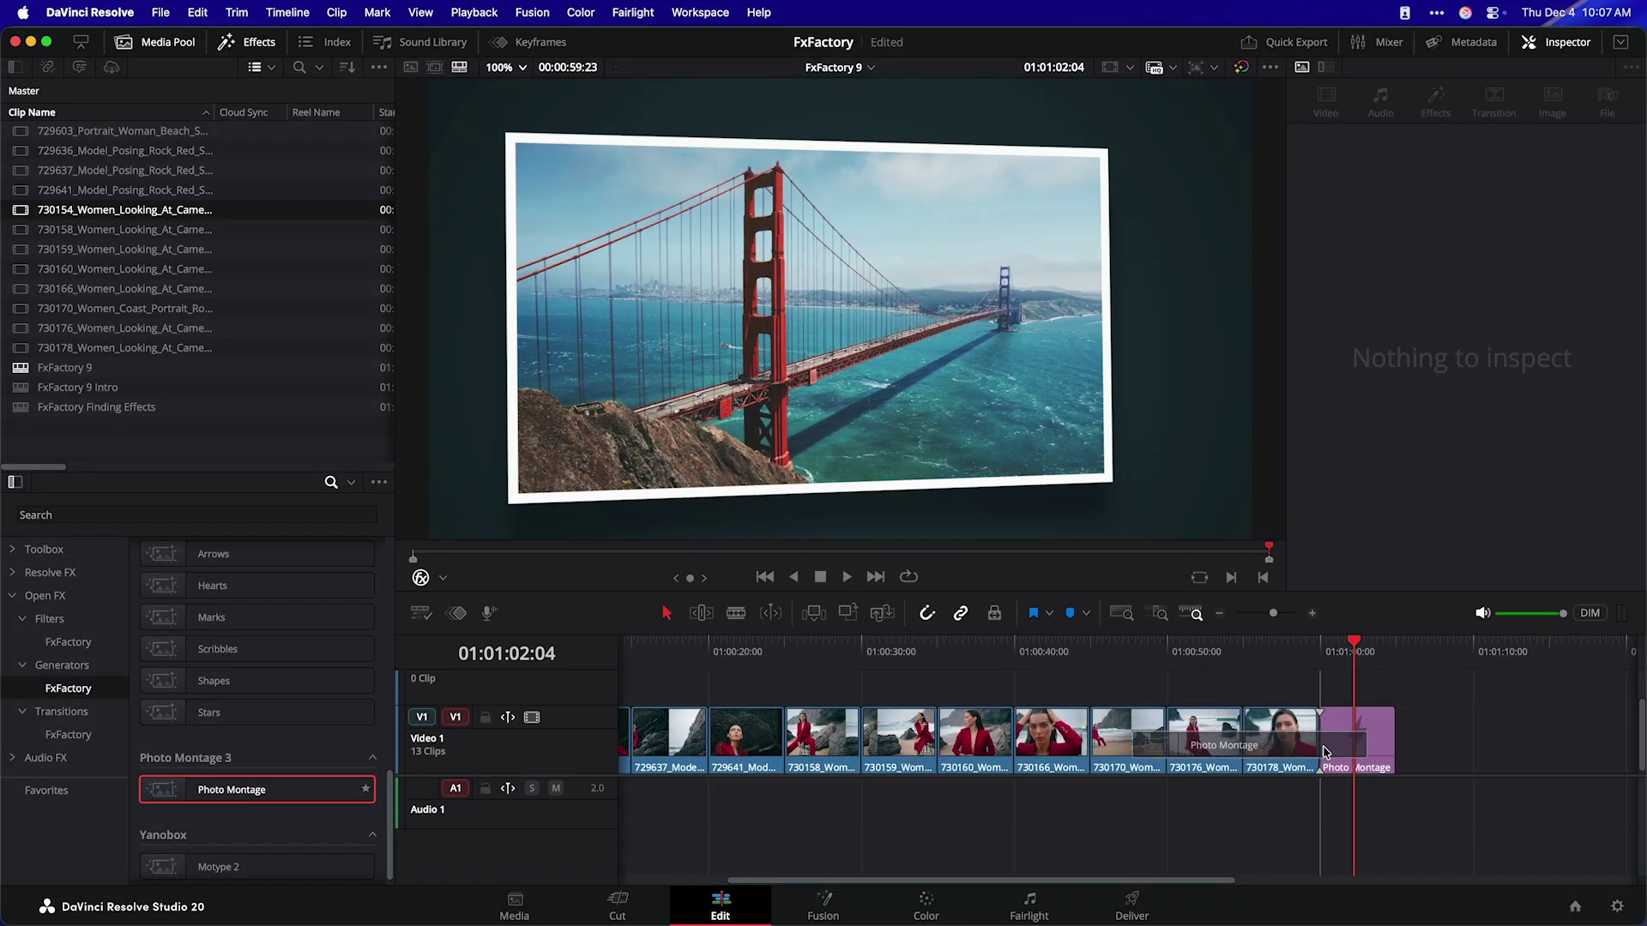
Add a Photo Montage generator after the last clip on Video 1 and select it
left_click(1355, 737)
left_click(1351, 656)
left_click(1348, 656)
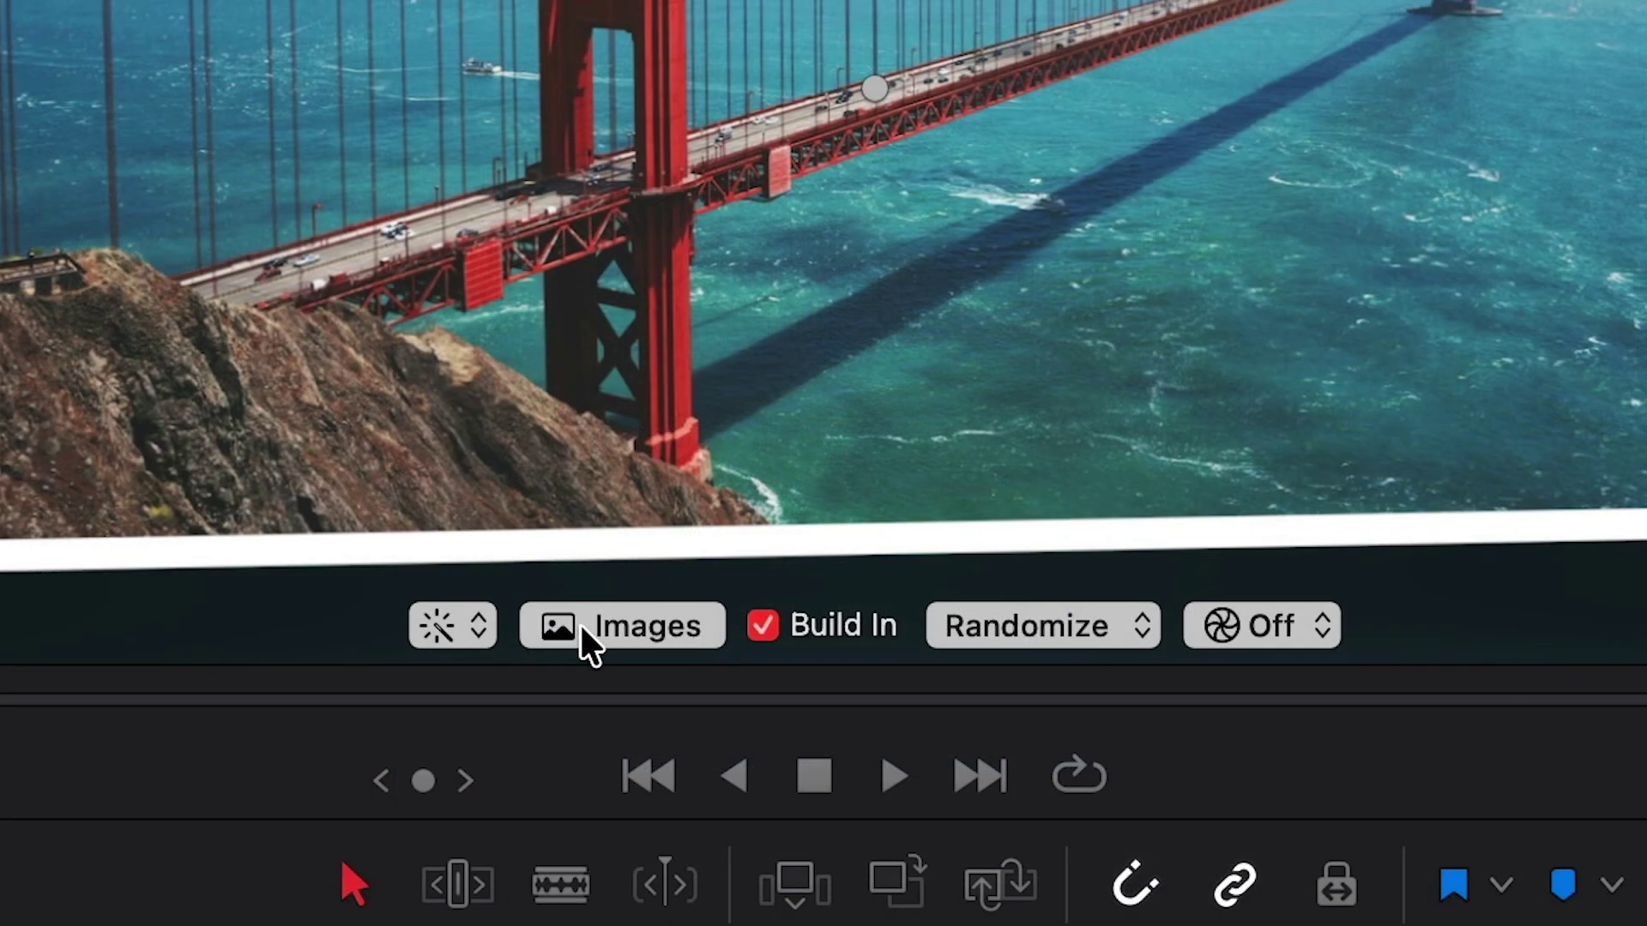
Load five photos into the montage and apply the Party Mix #3 preset
left_click(645, 627)
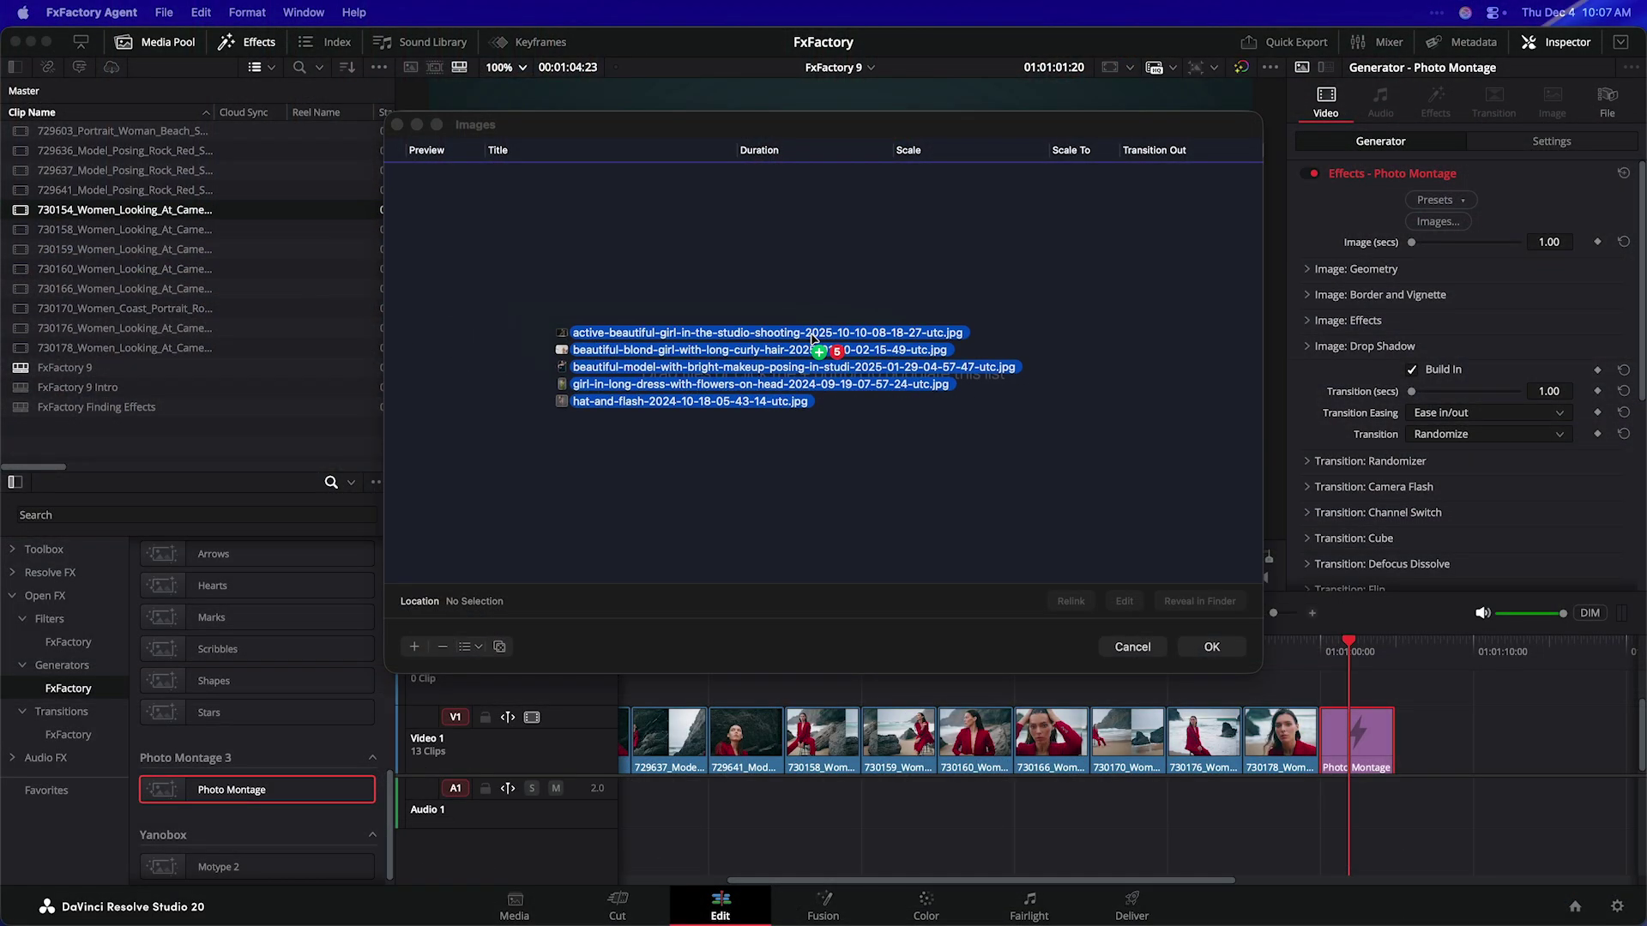
left_click_drag(812, 339, 812, 340)
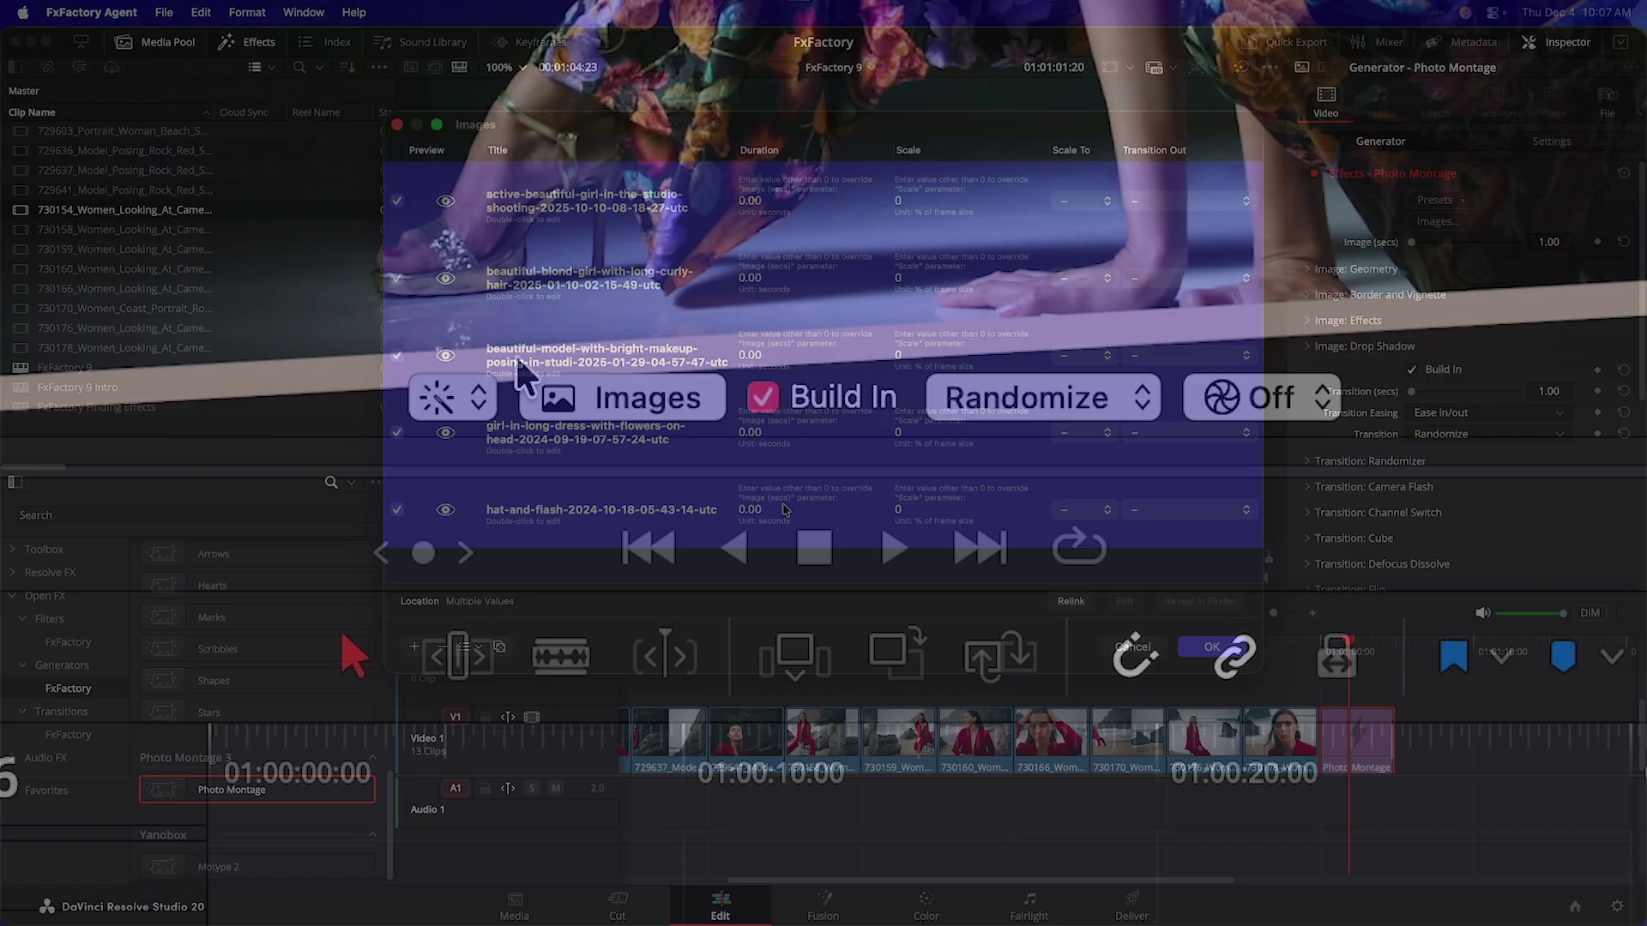
left_click(536, 390)
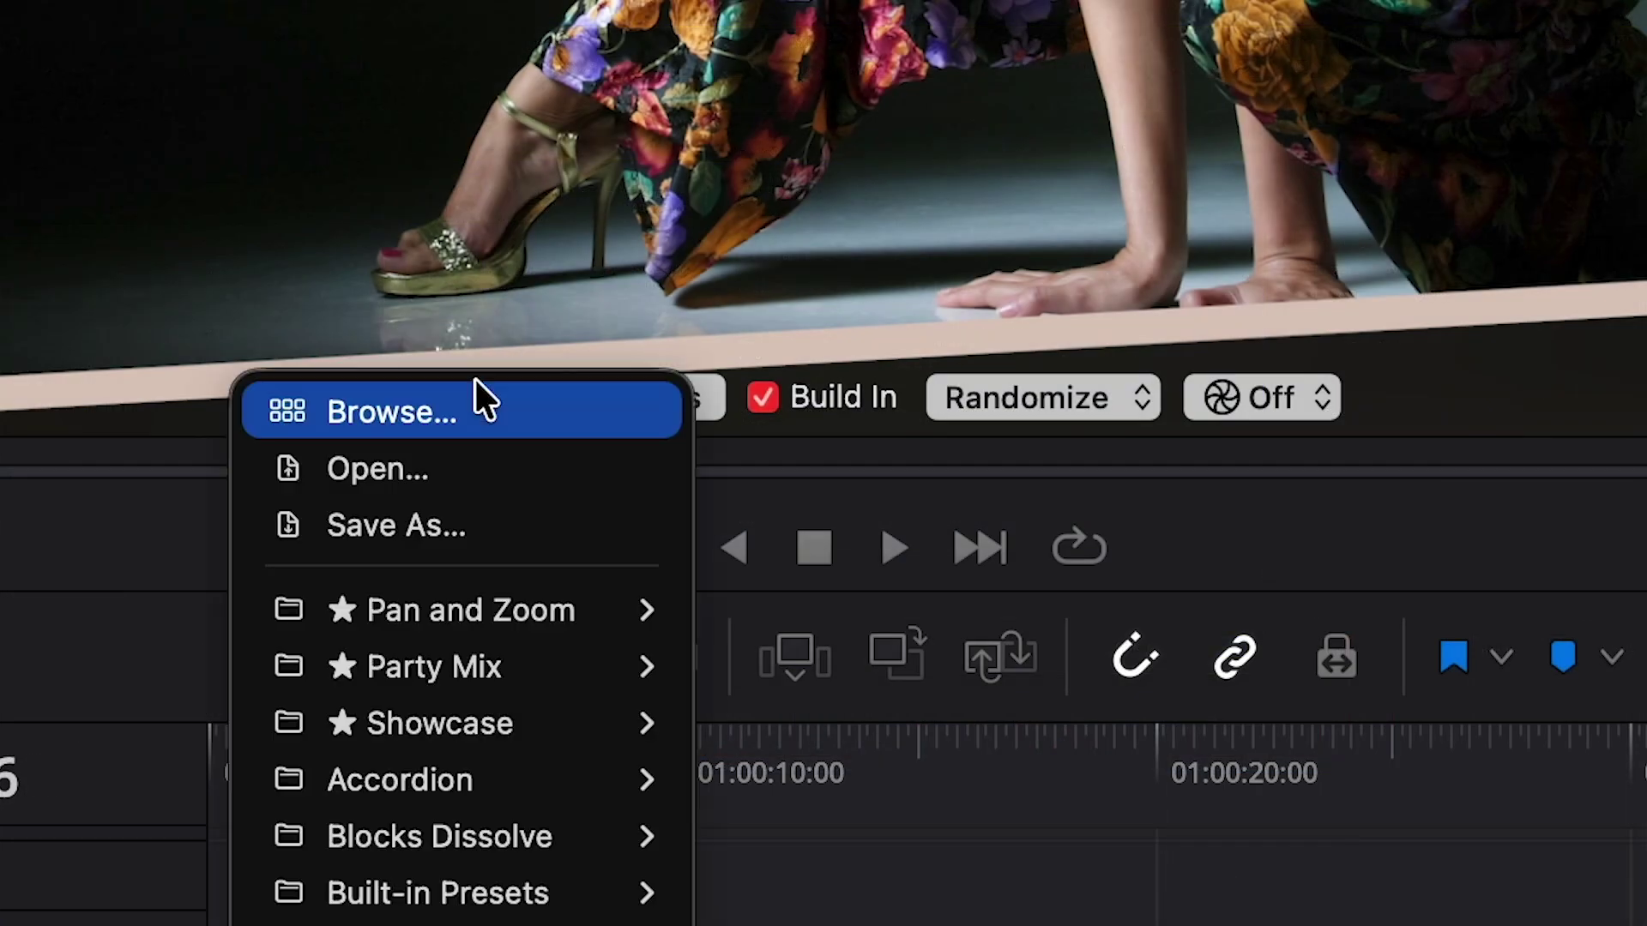
mouse_move(691, 666)
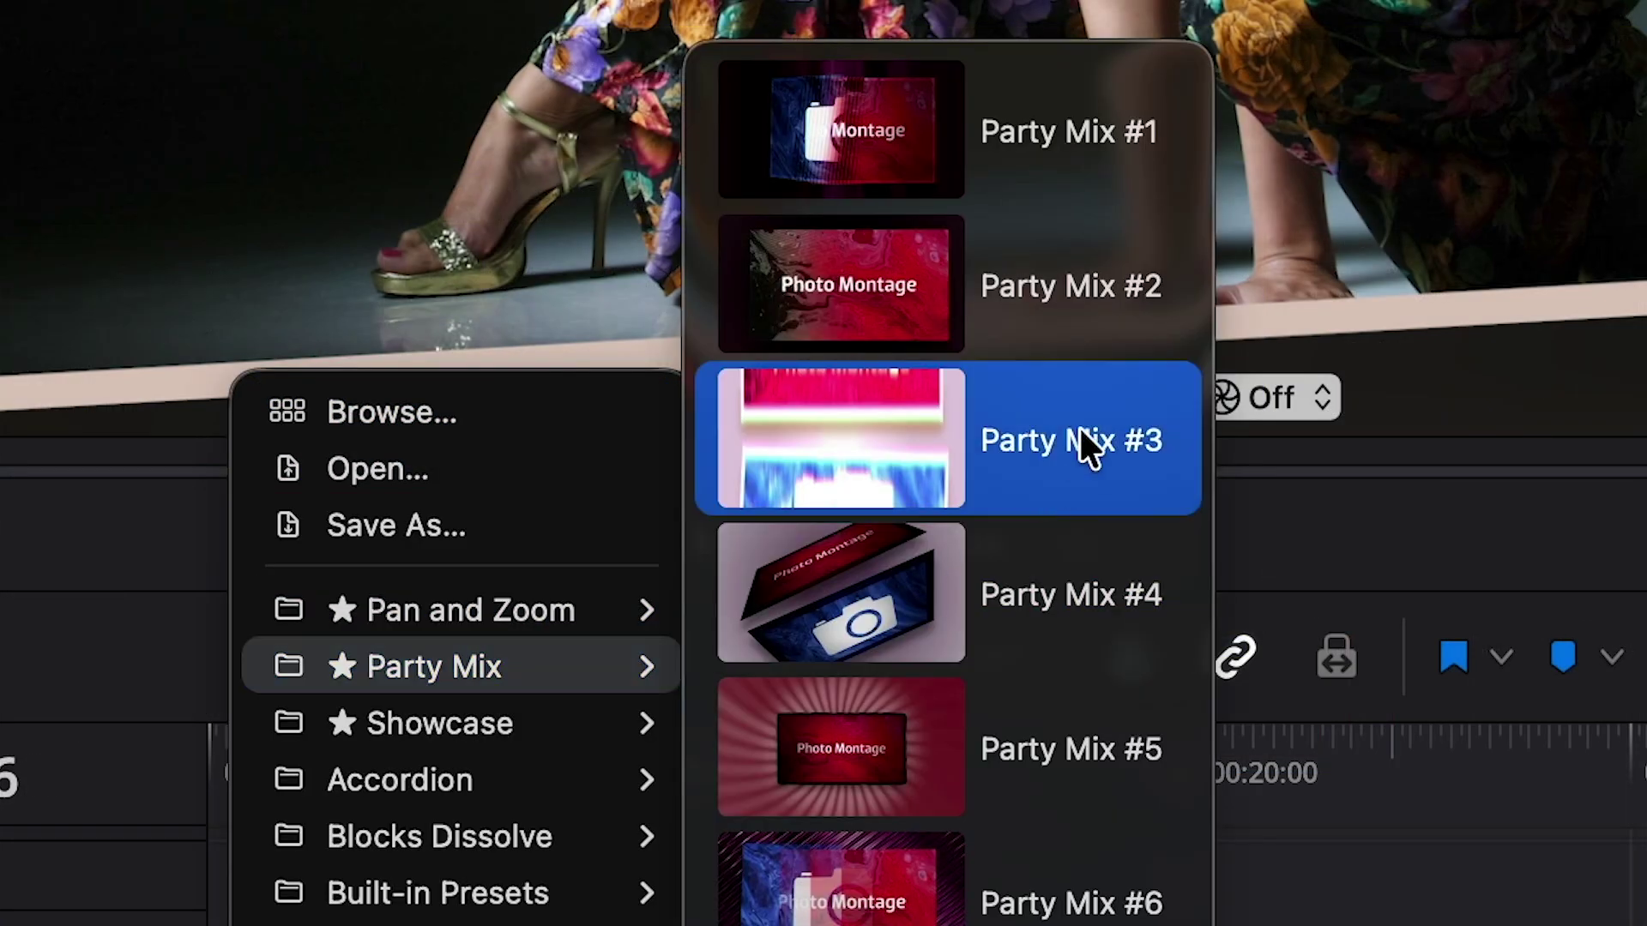
left_click(1084, 441)
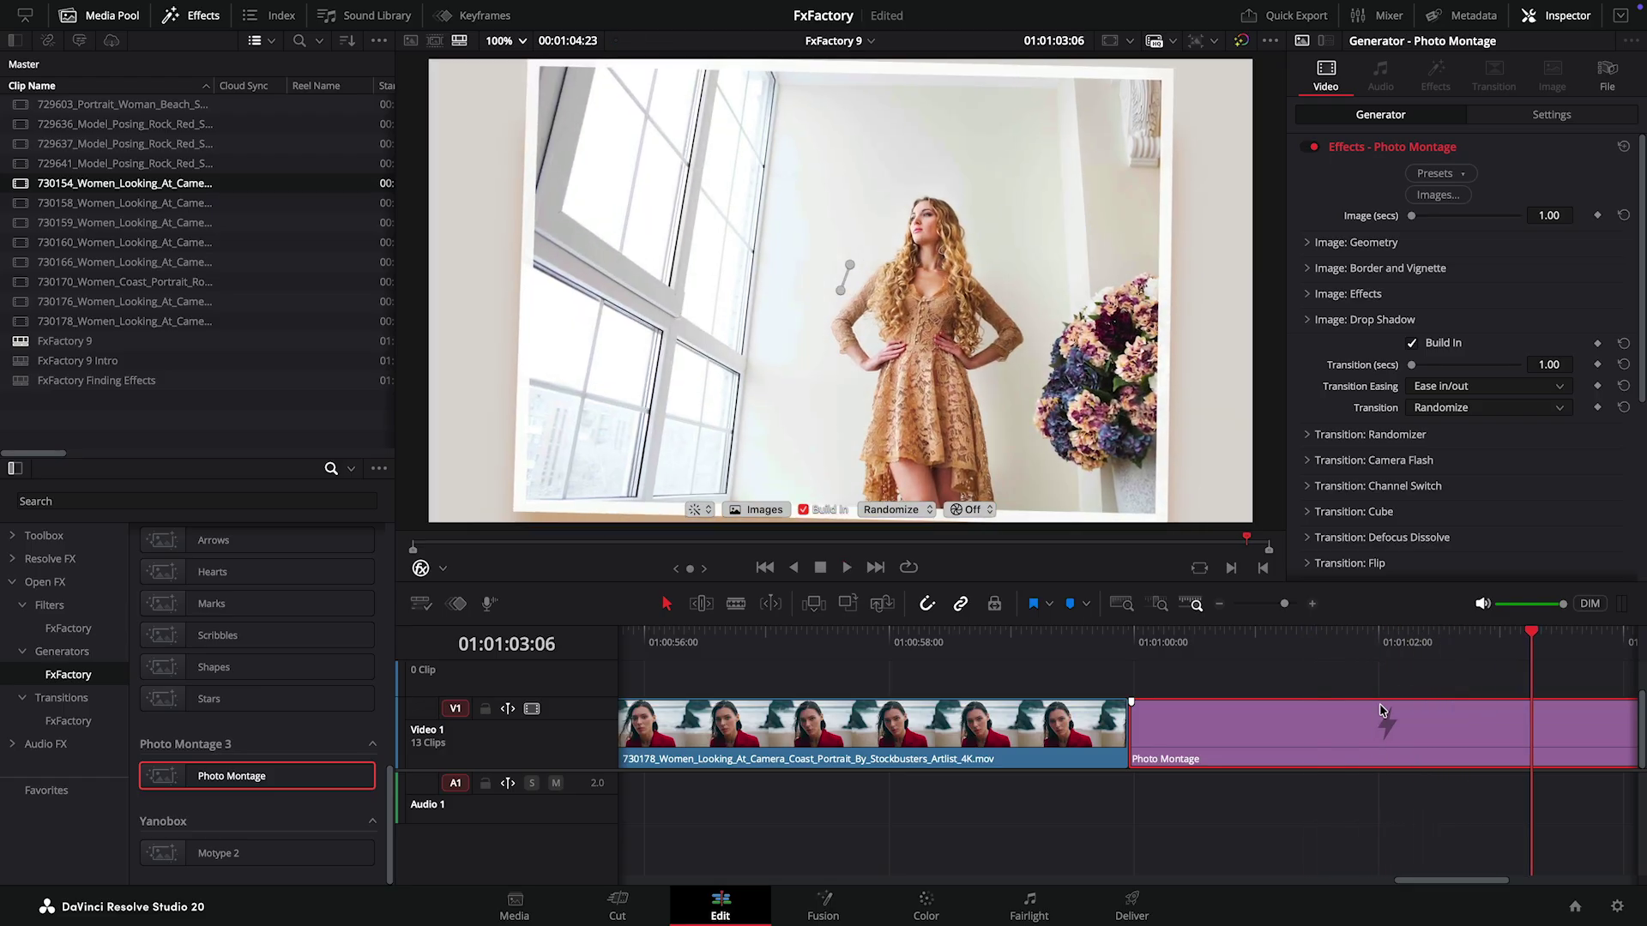
Play back the photo montage from just before its start, then zoom the timeline out
left_click_drag(1464, 644, 1129, 649)
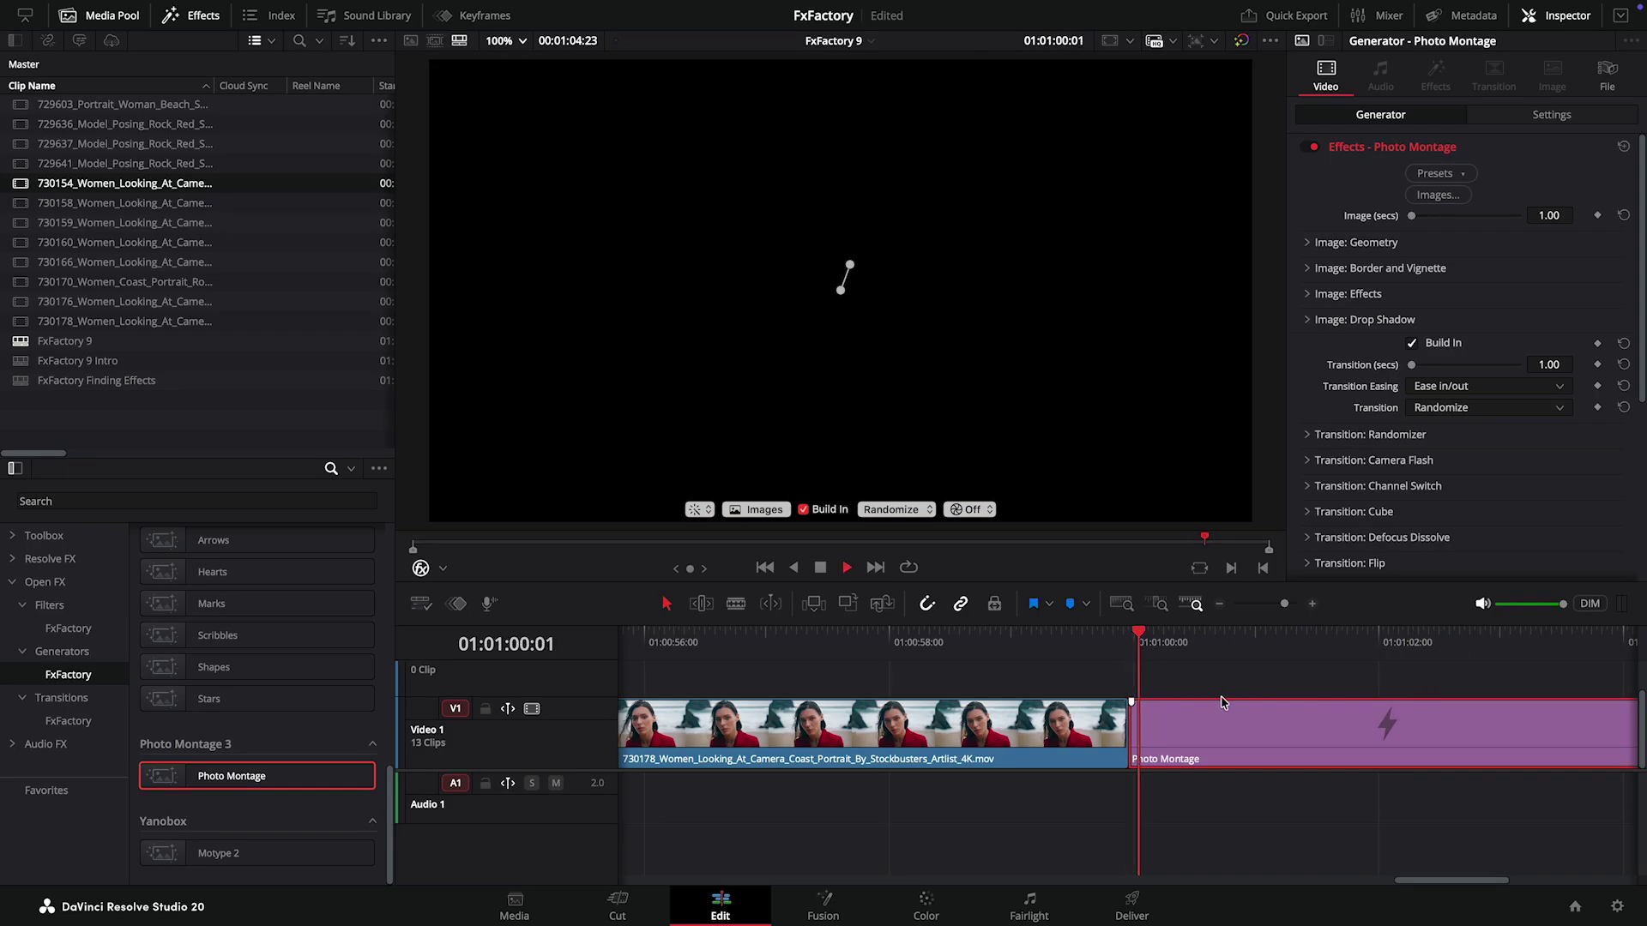
key("space")
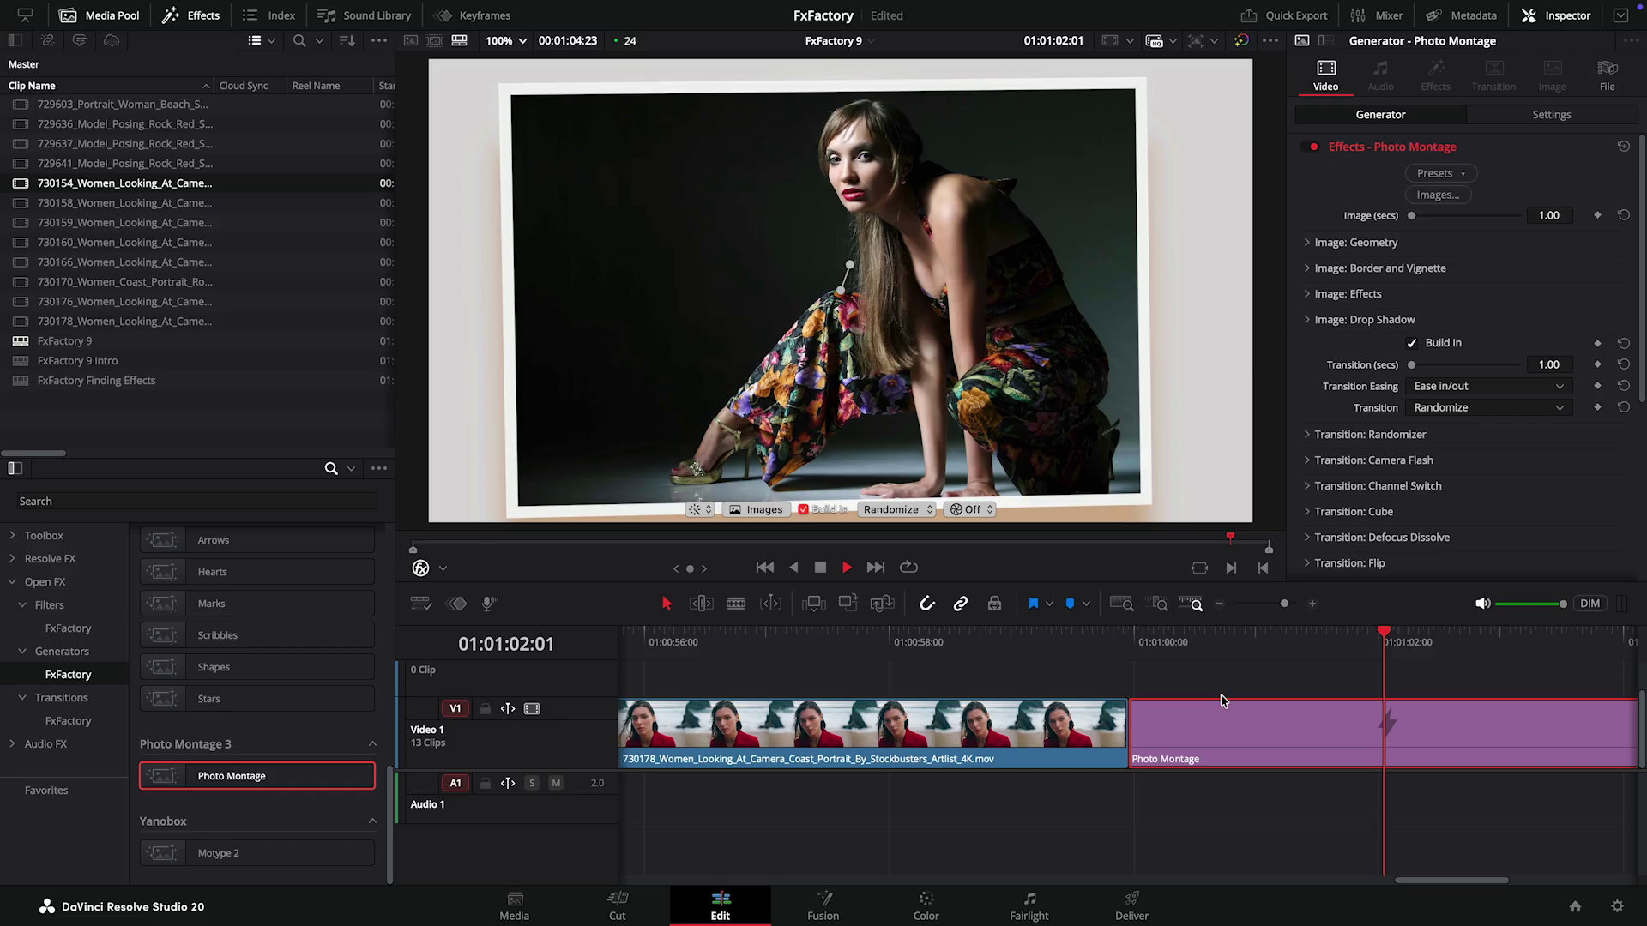
key("space")
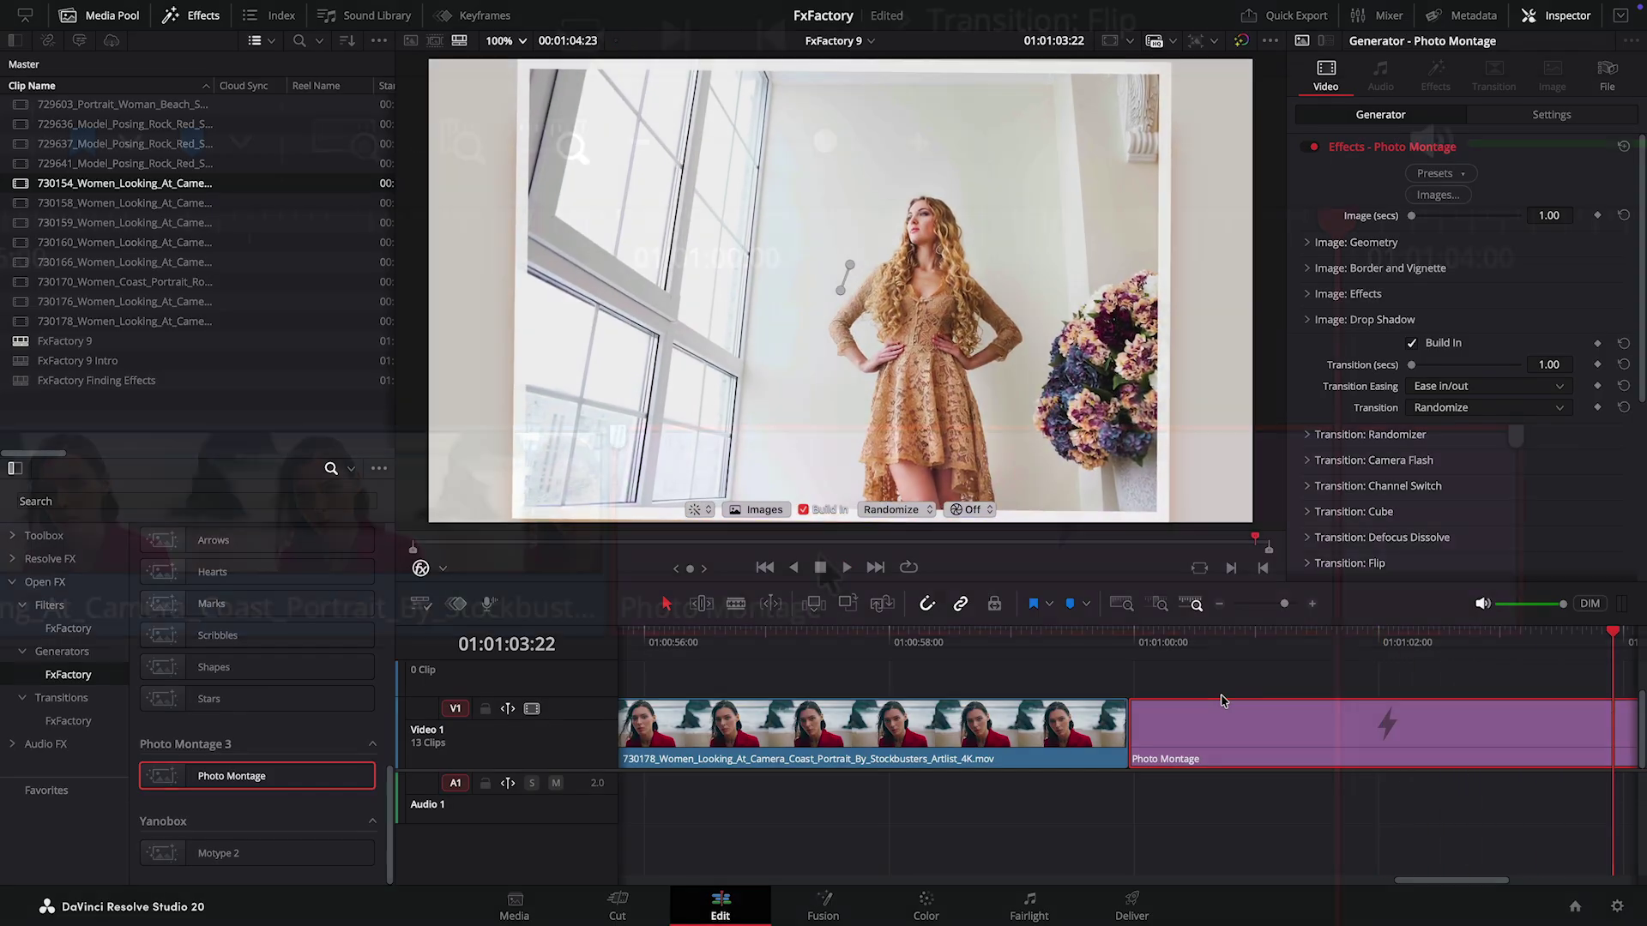
key("ctrl+minus")
Trim both ends of Photo Montage, ripple-delete the gap before it, and lay Caption Burner across Video 2
left_click(1212, 733)
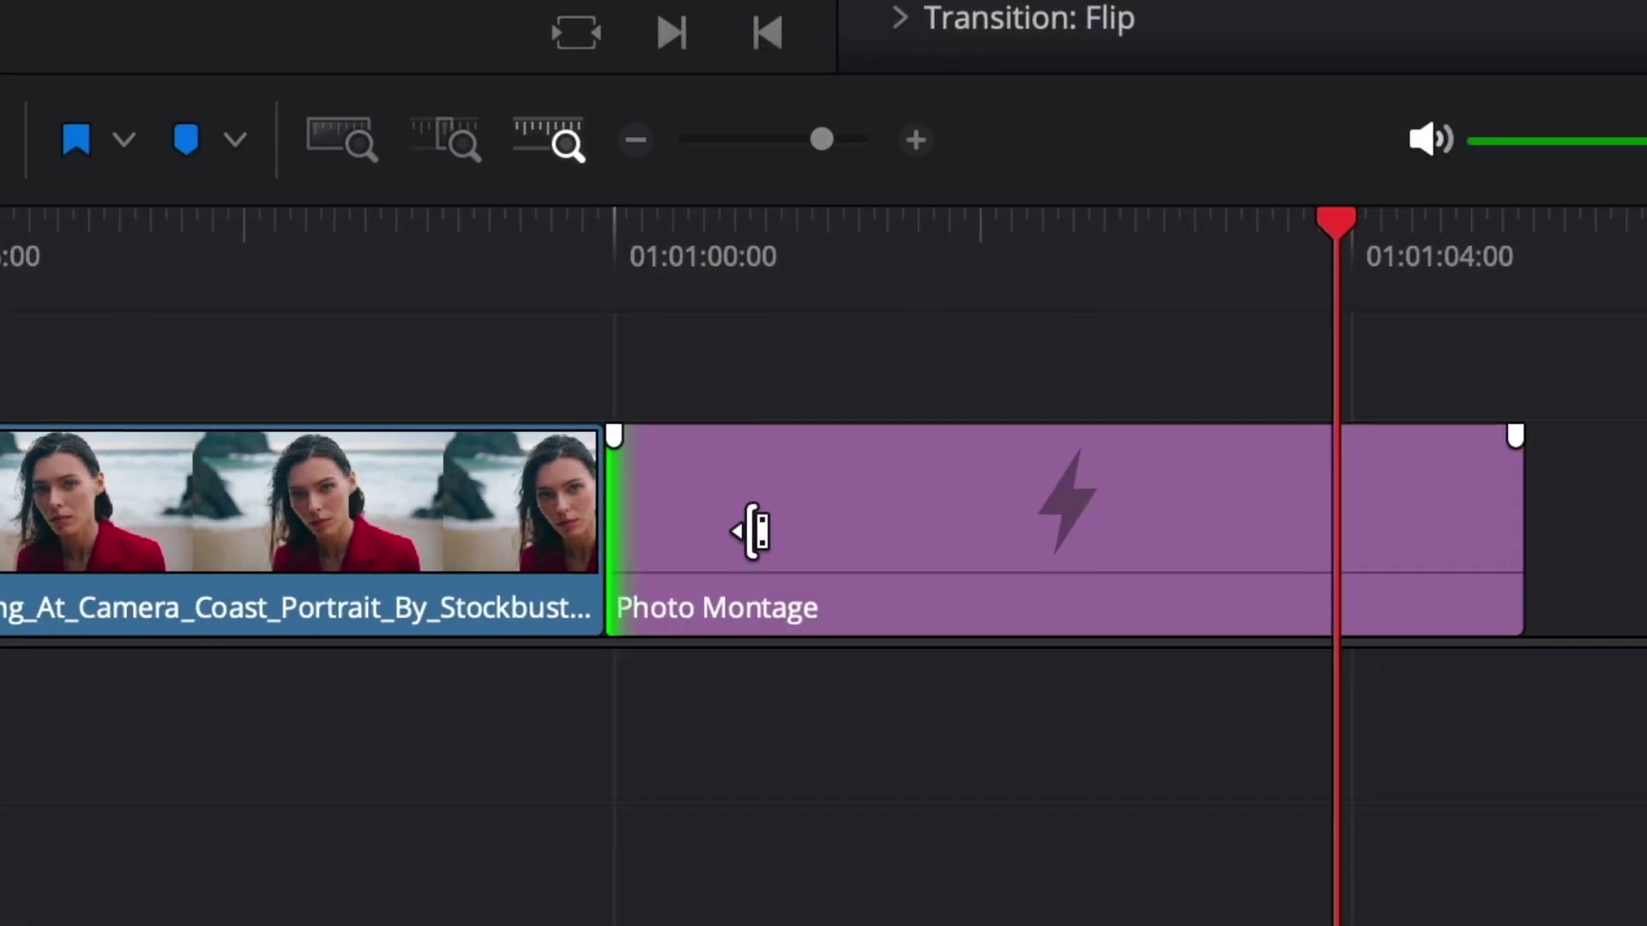
left_click_drag(752, 532, 941, 544)
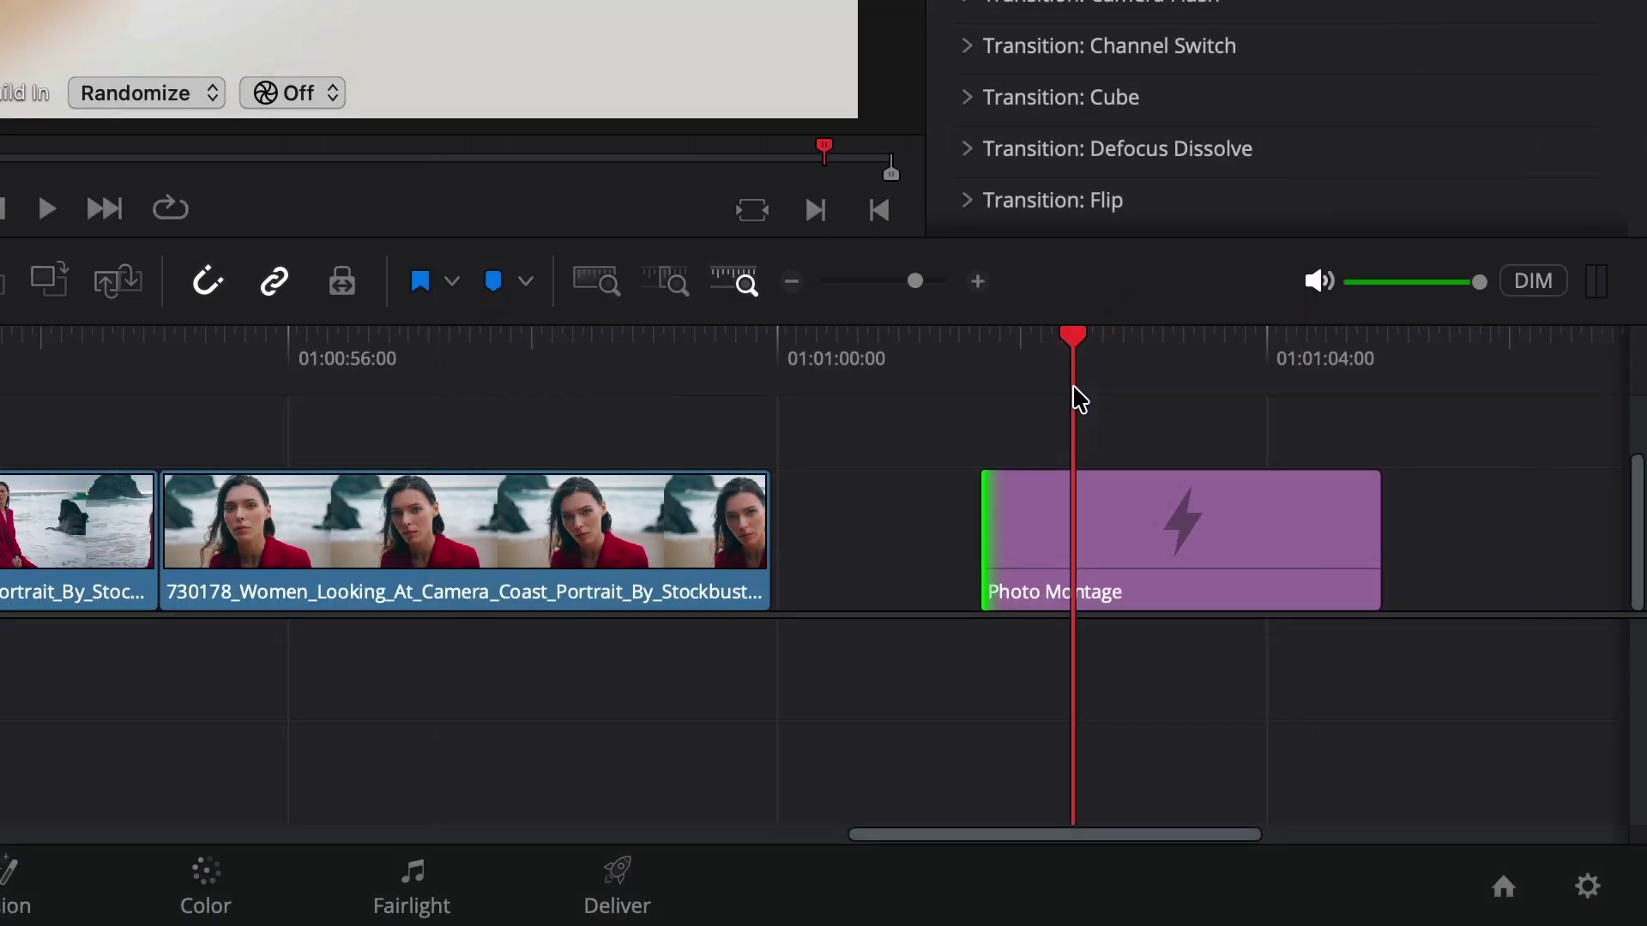
key("Delete")
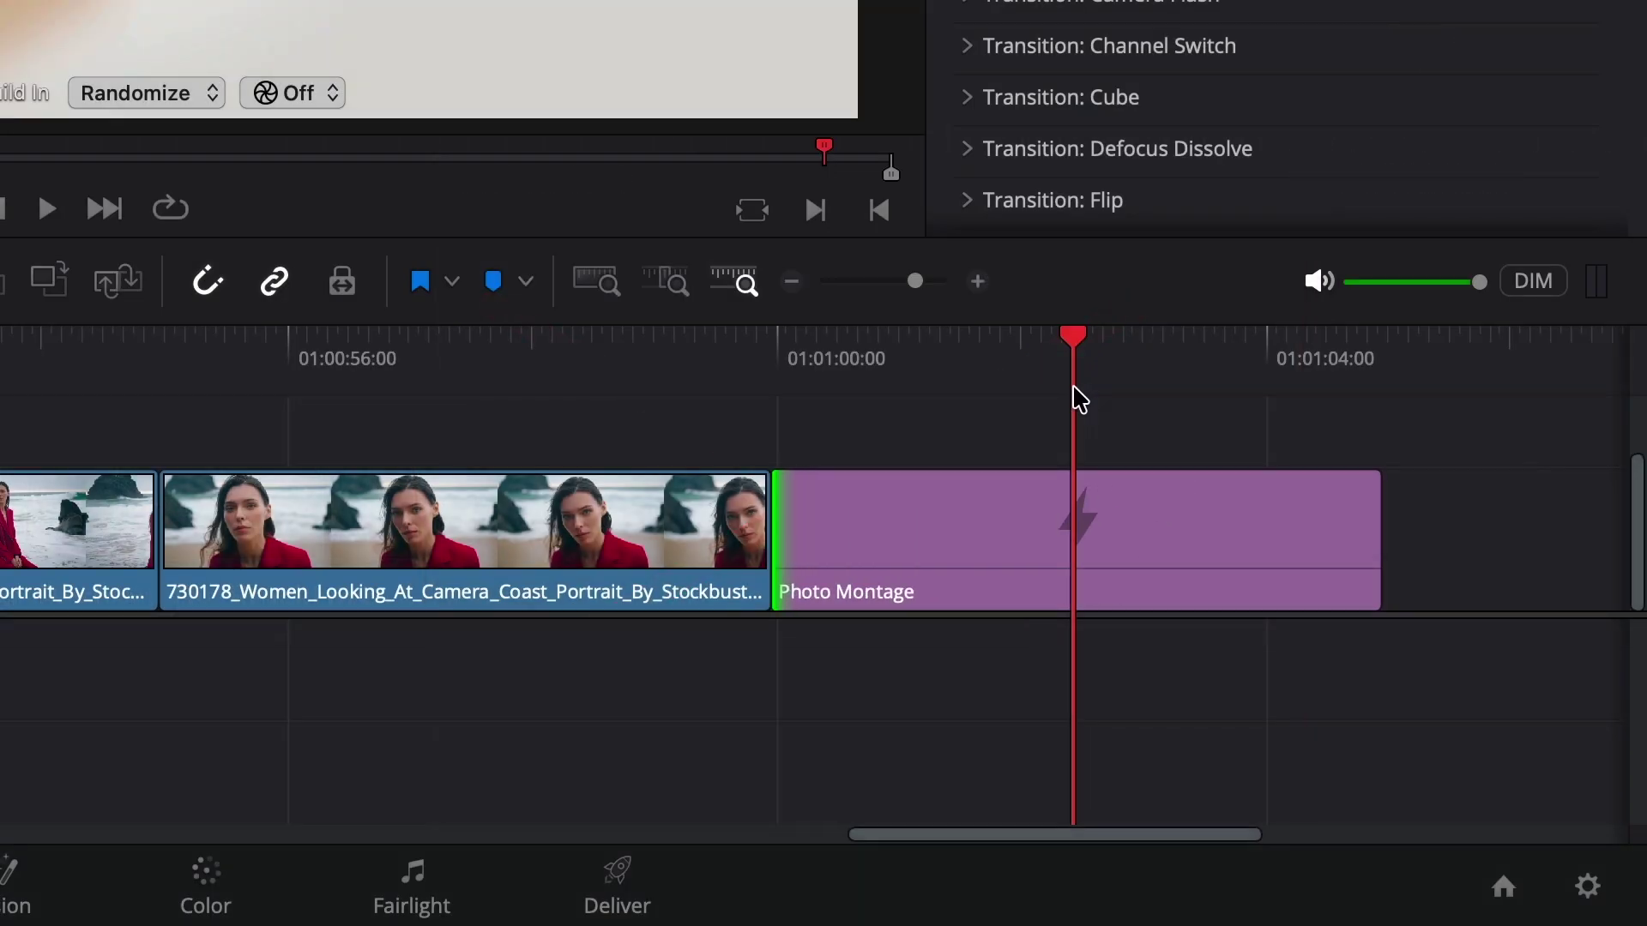
left_click_drag(1366, 534, 1446, 532)
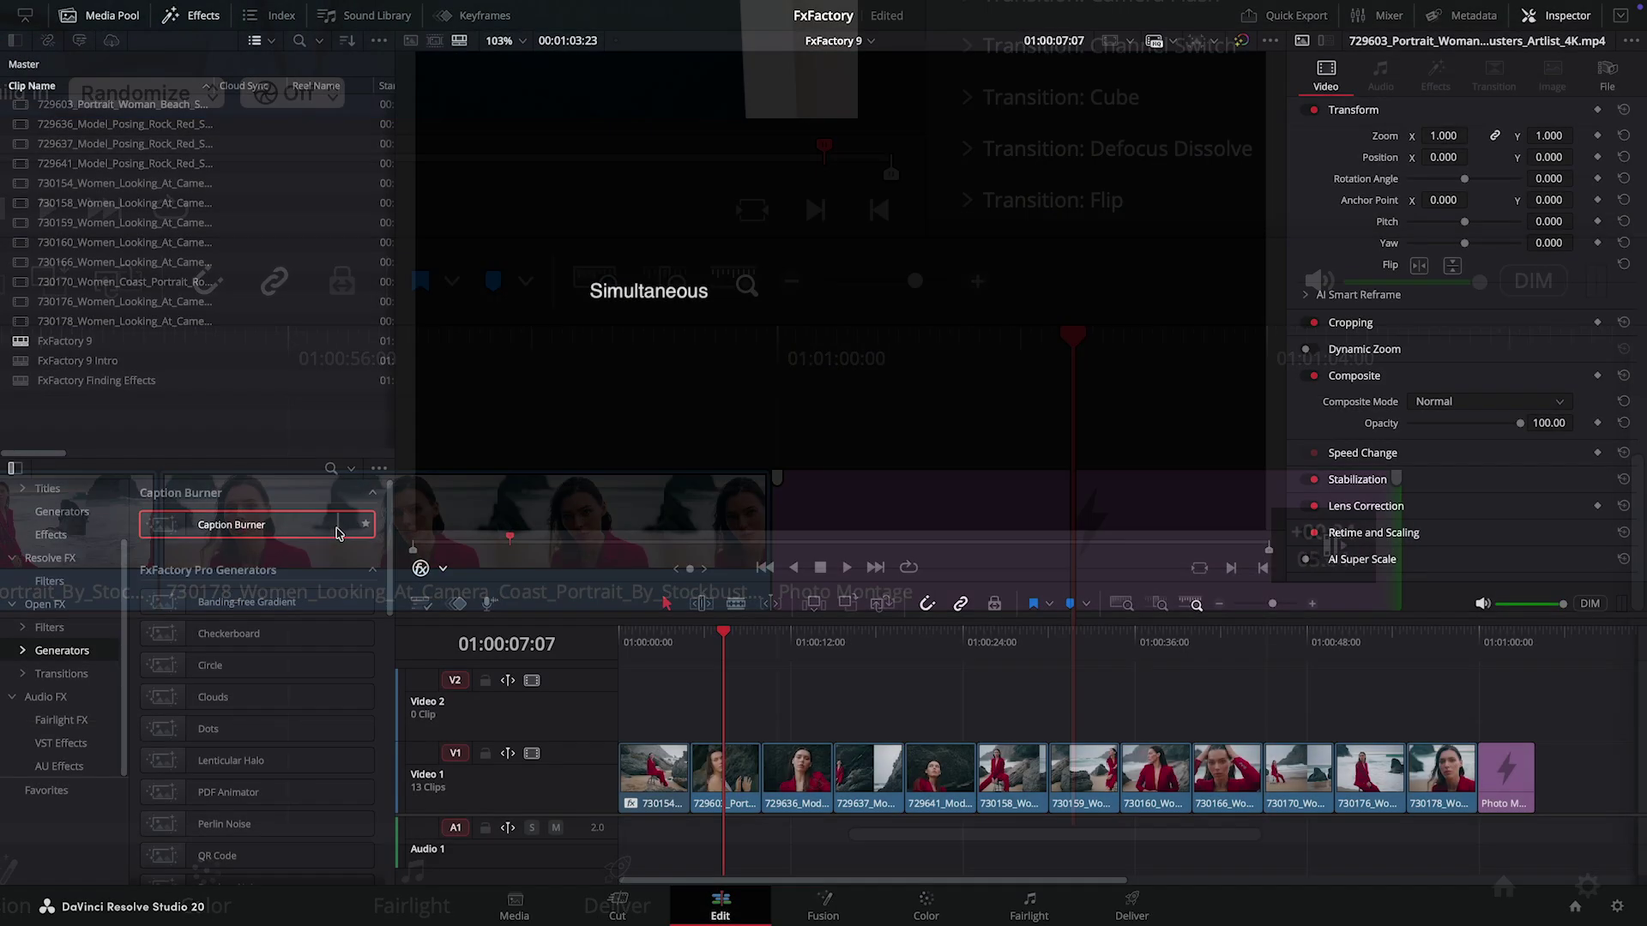
left_click_drag(257, 524, 1533, 711)
left_click_drag(737, 639, 1006, 657)
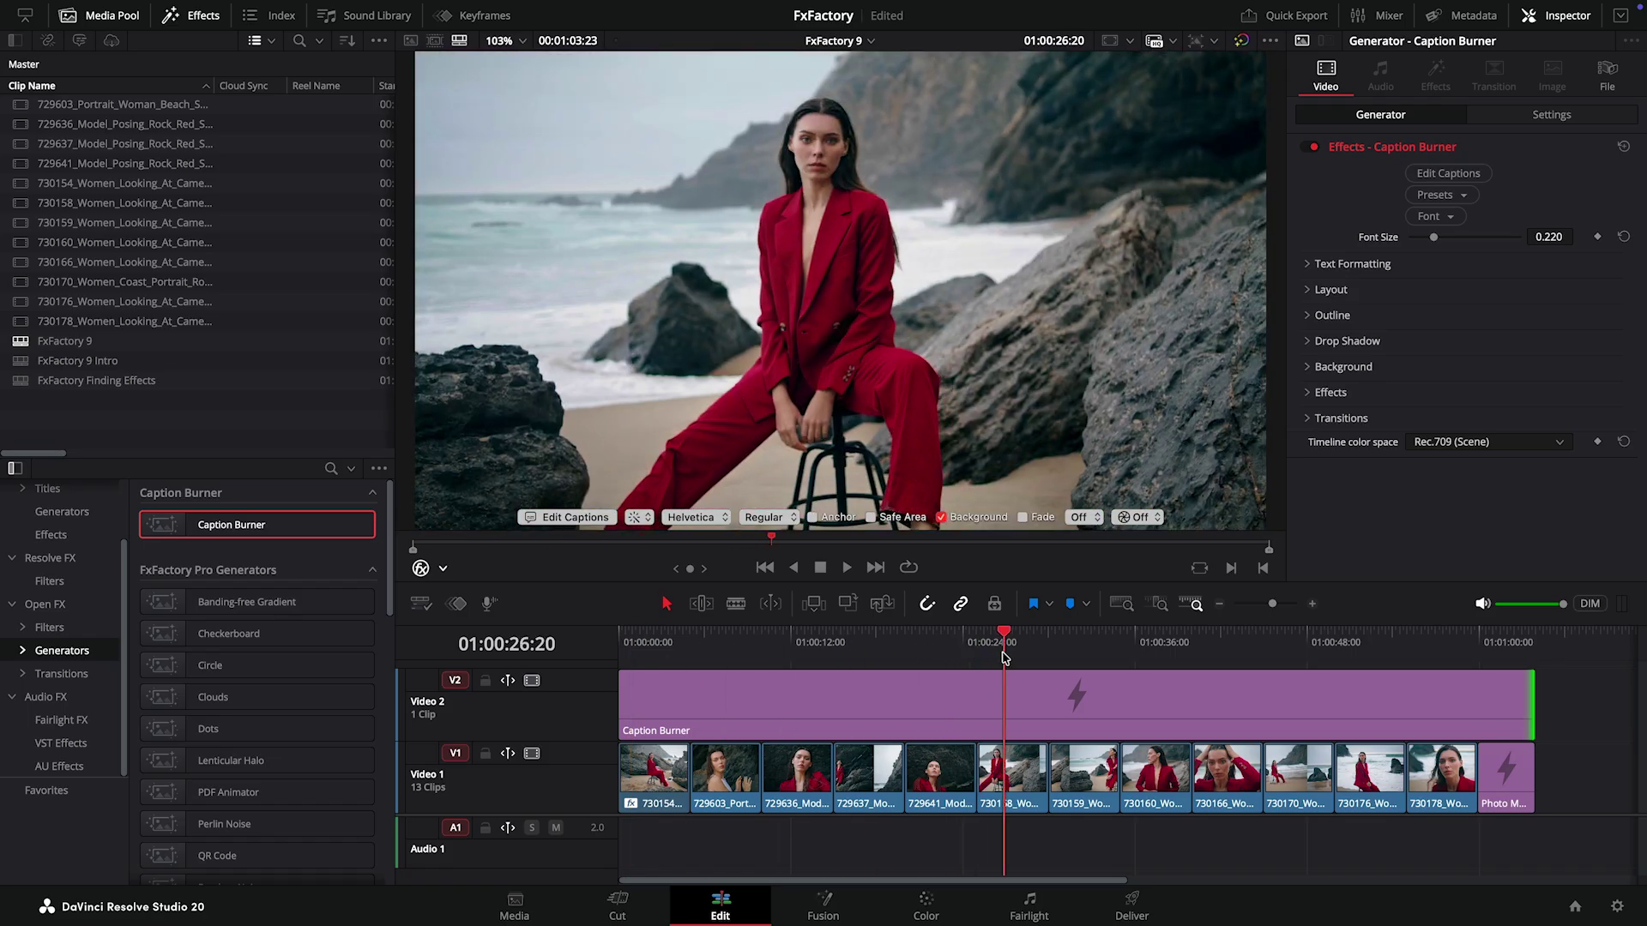
Open the Caption Burner caption editor and try trimming its start, then undo the trim
left_click(1008, 694)
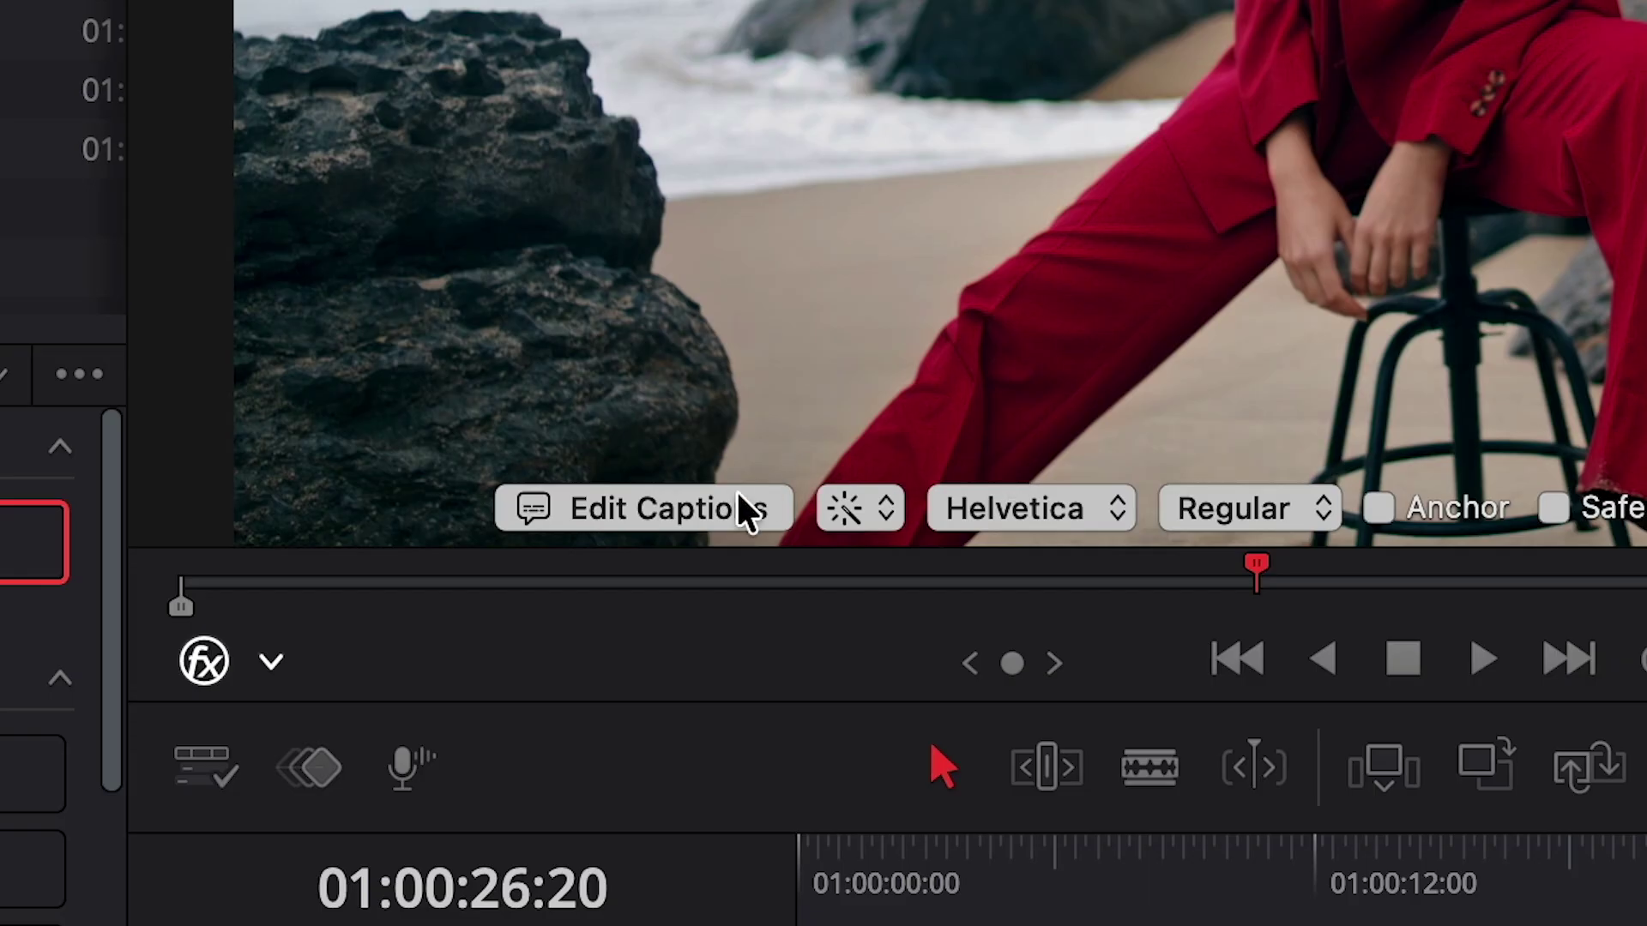
left_click(590, 517)
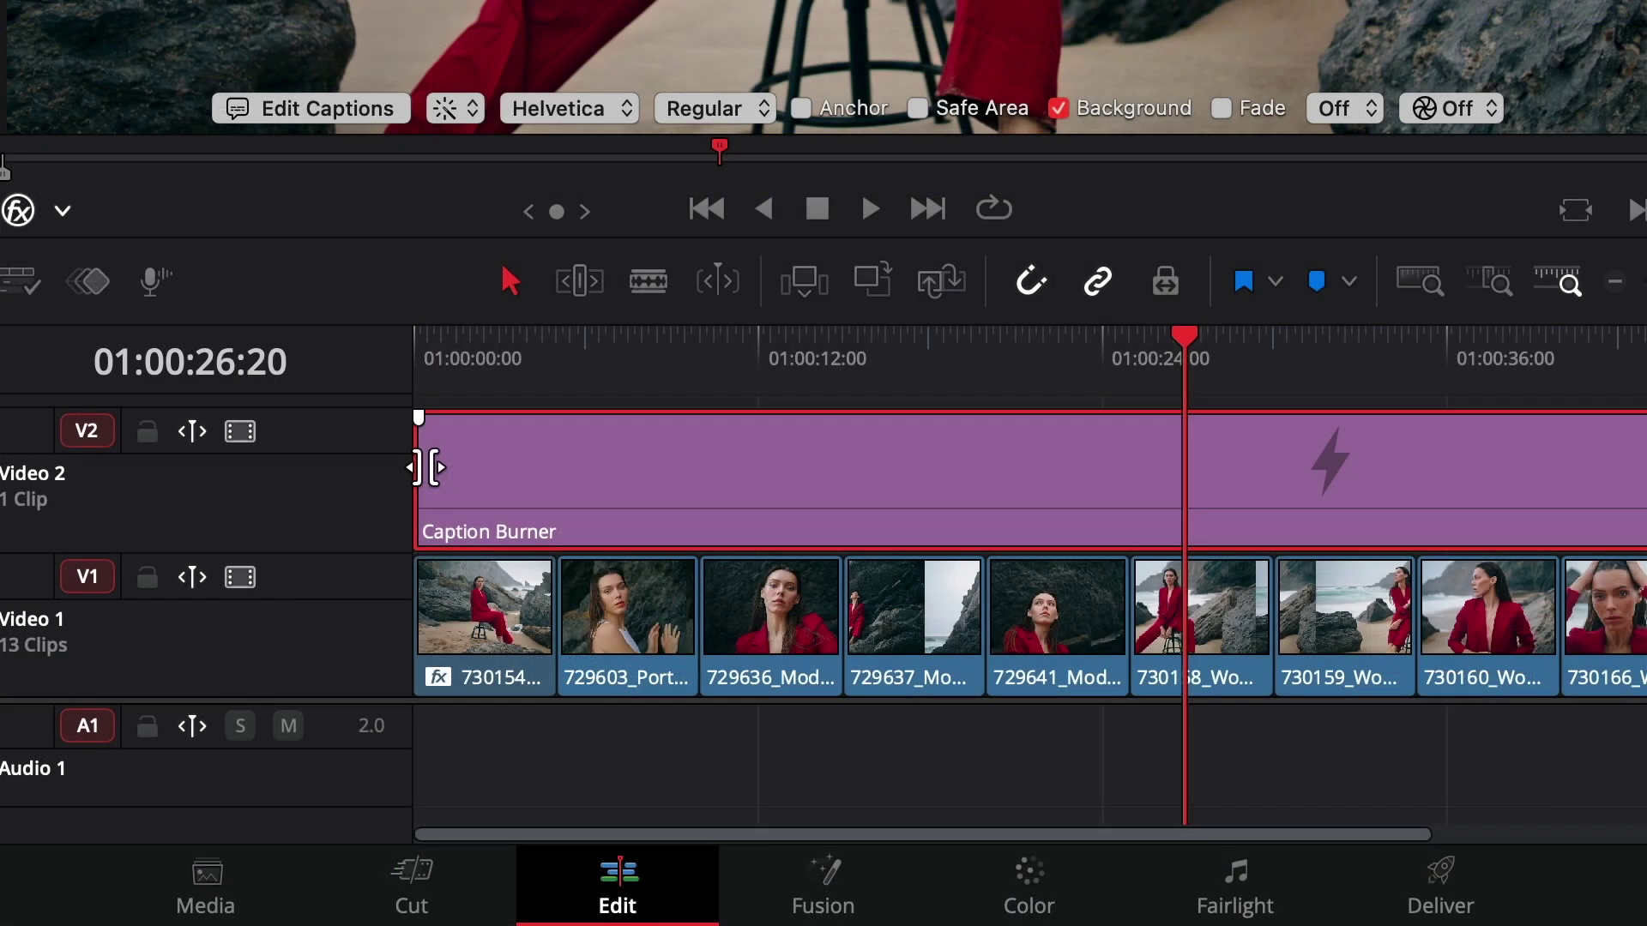
left_click_drag(624, 724, 787, 730)
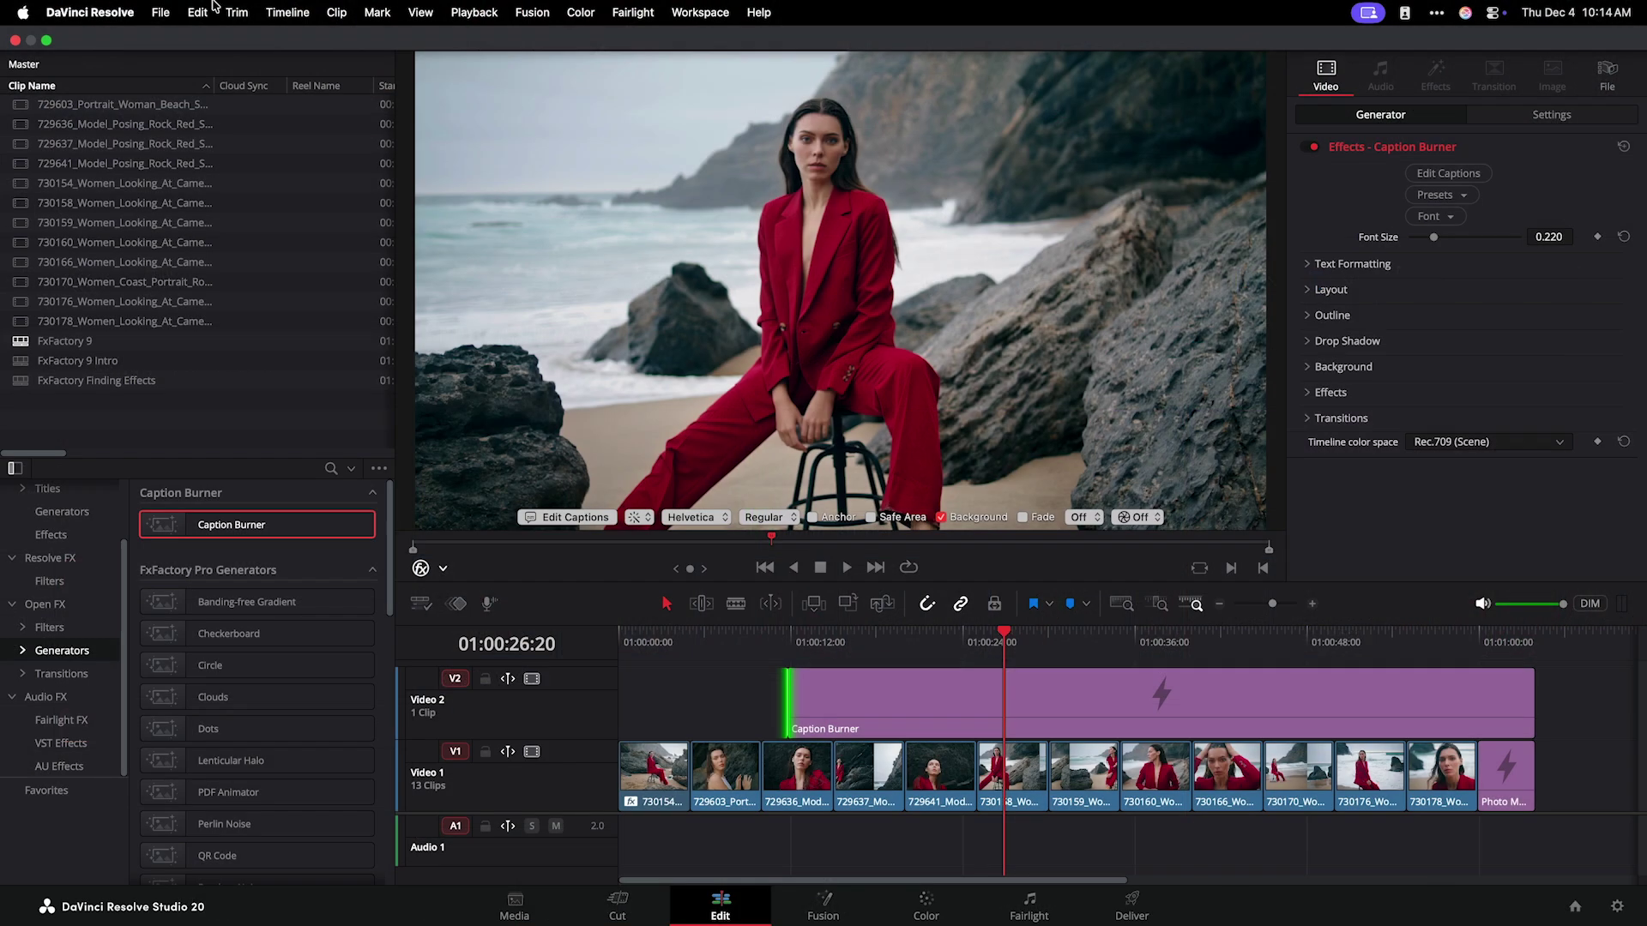
left_click(198, 12)
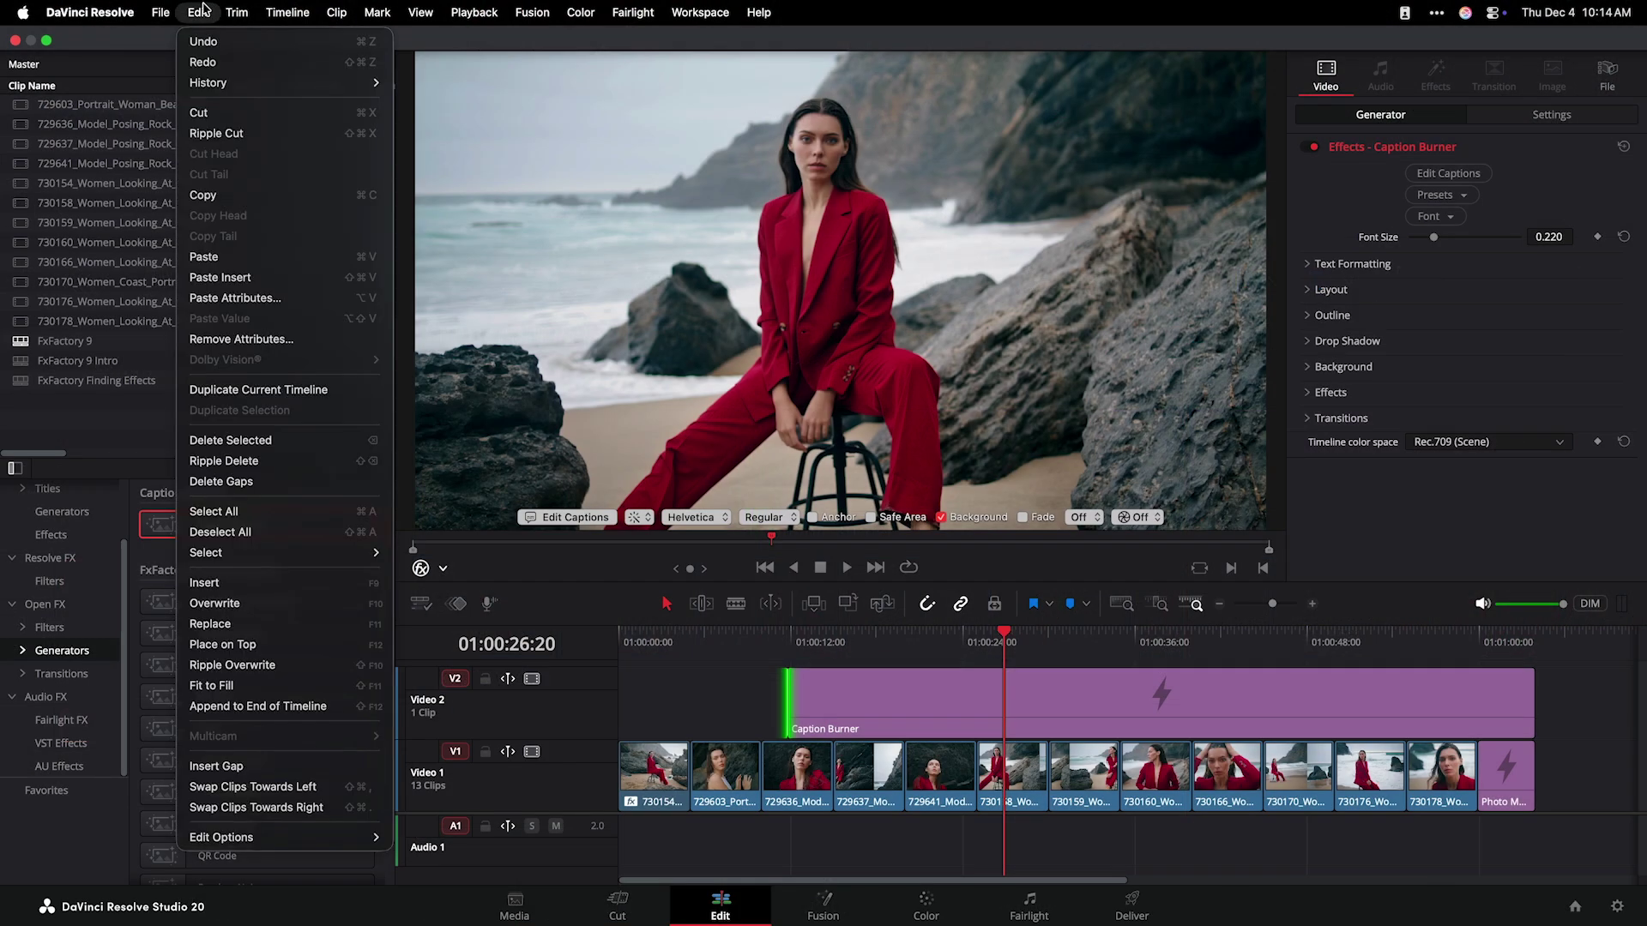
left_click(221, 48)
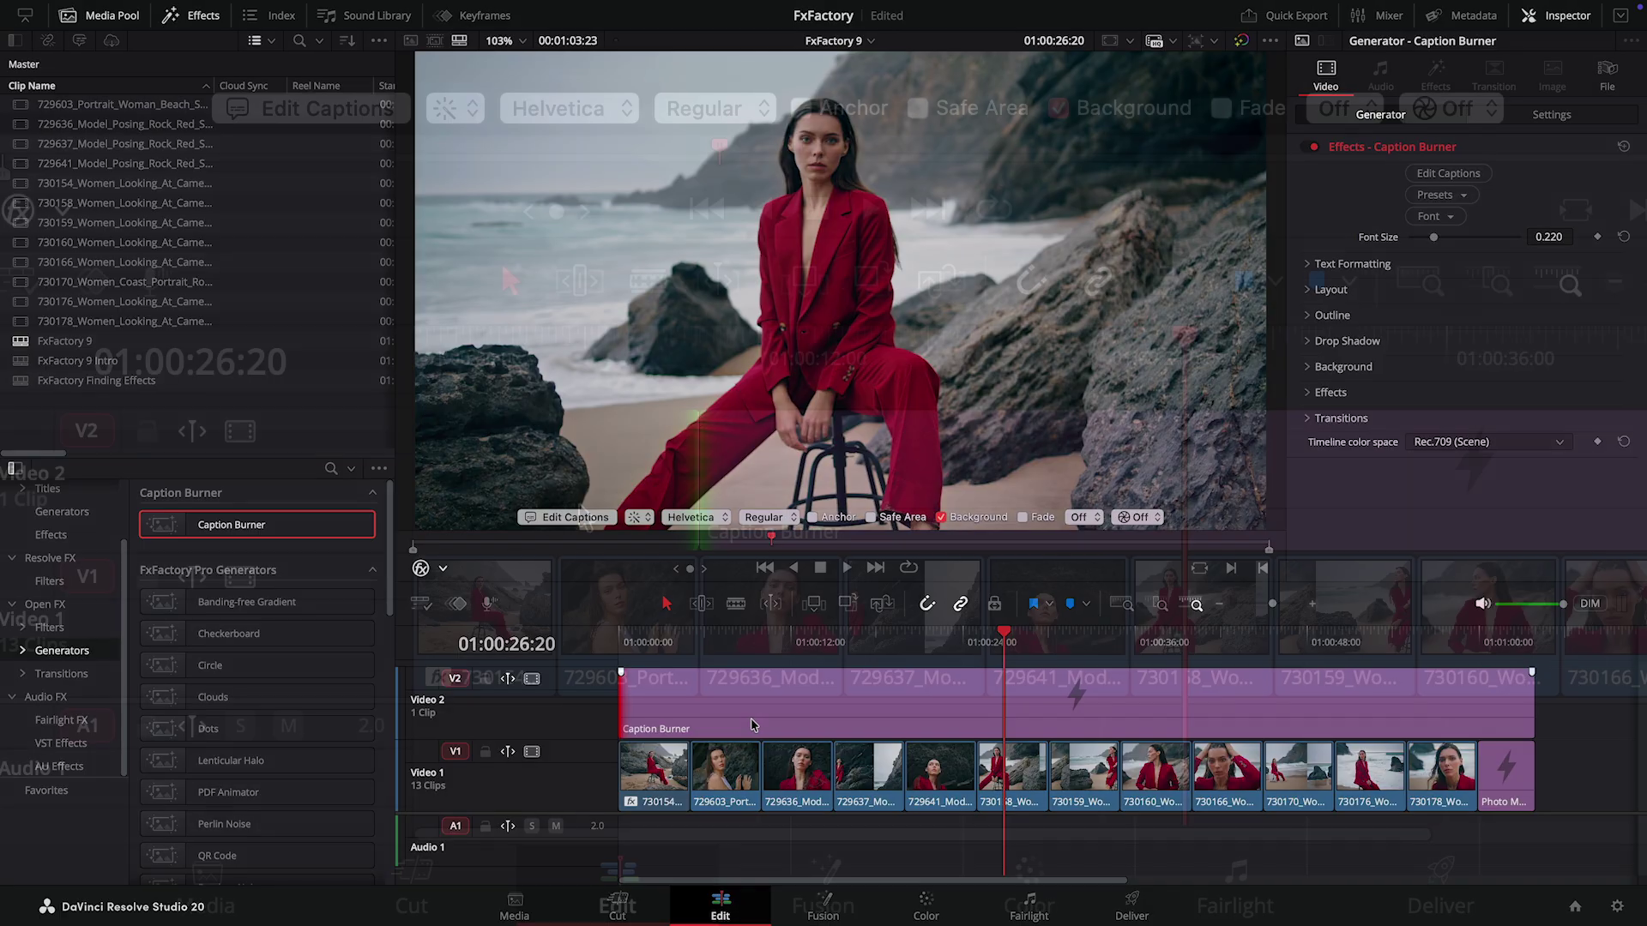
key("super+z")
Delete the Caption Burner clip and place a new one at 01:00:00:00 on Video 2
left_click(826, 706)
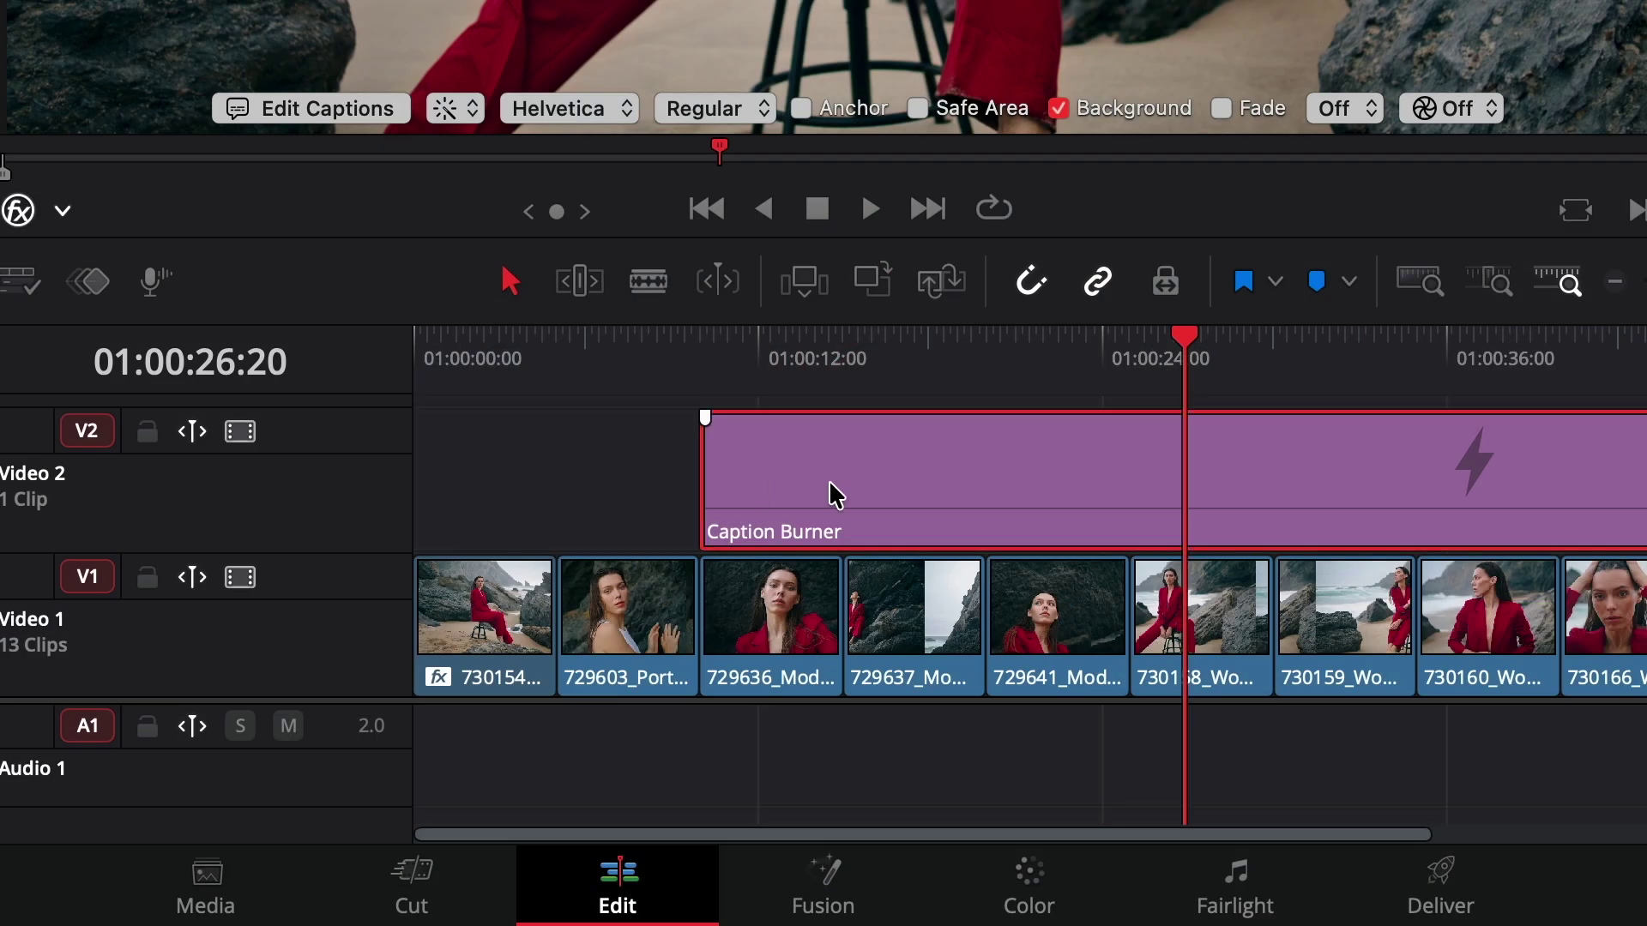
key("BackSpace")
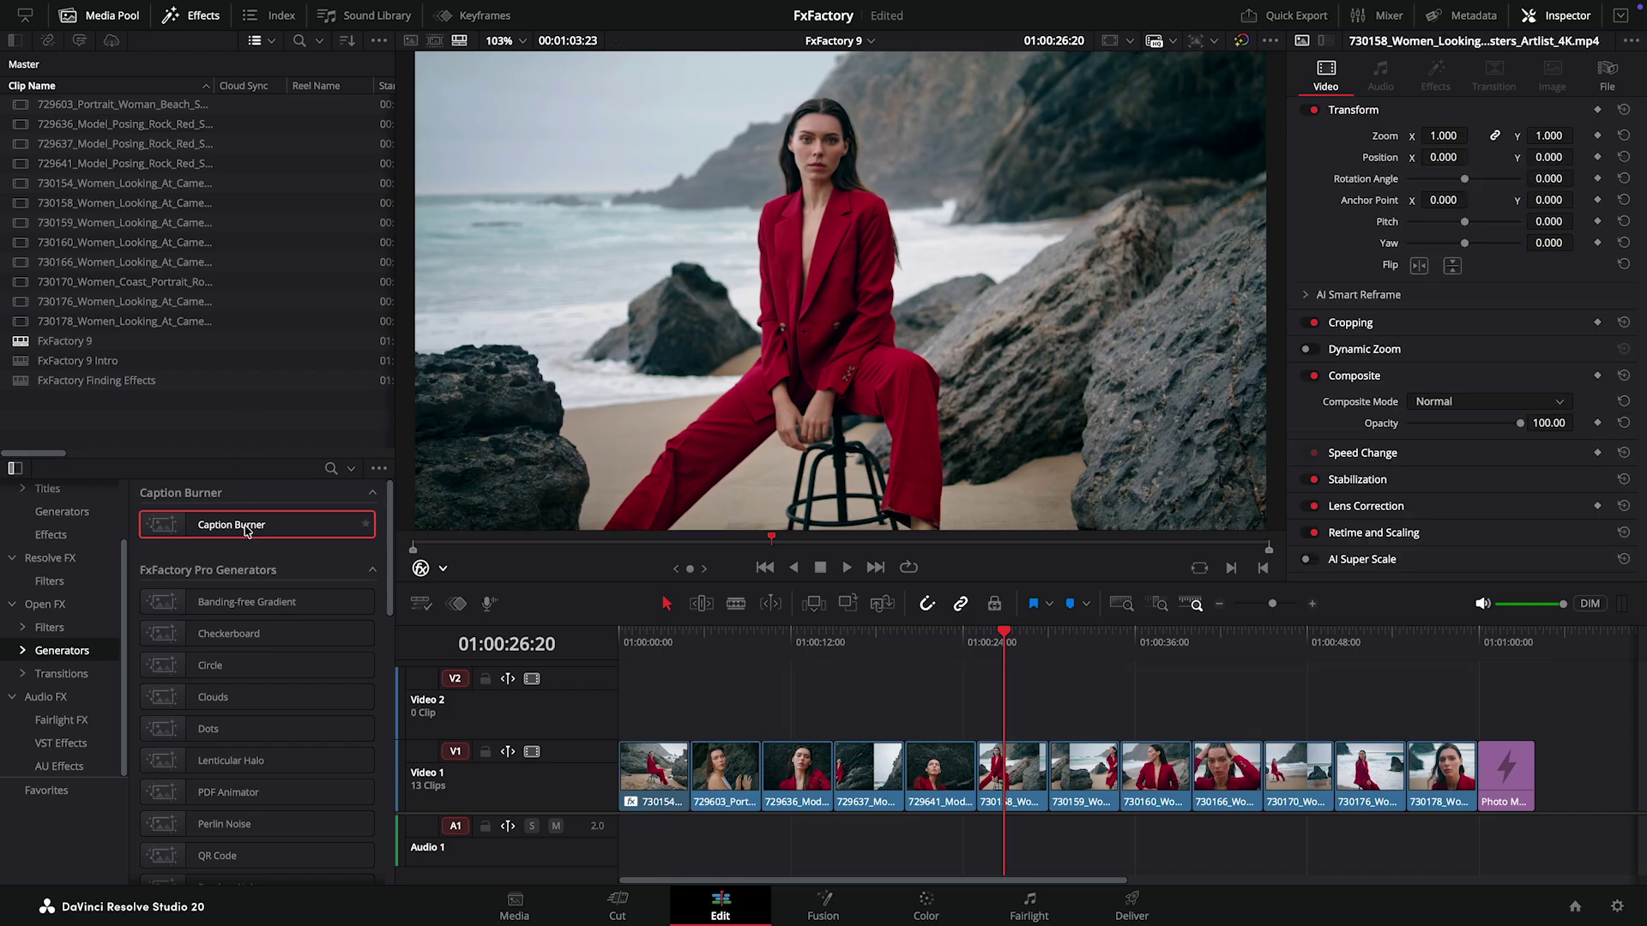
left_click_drag(247, 529, 1536, 701)
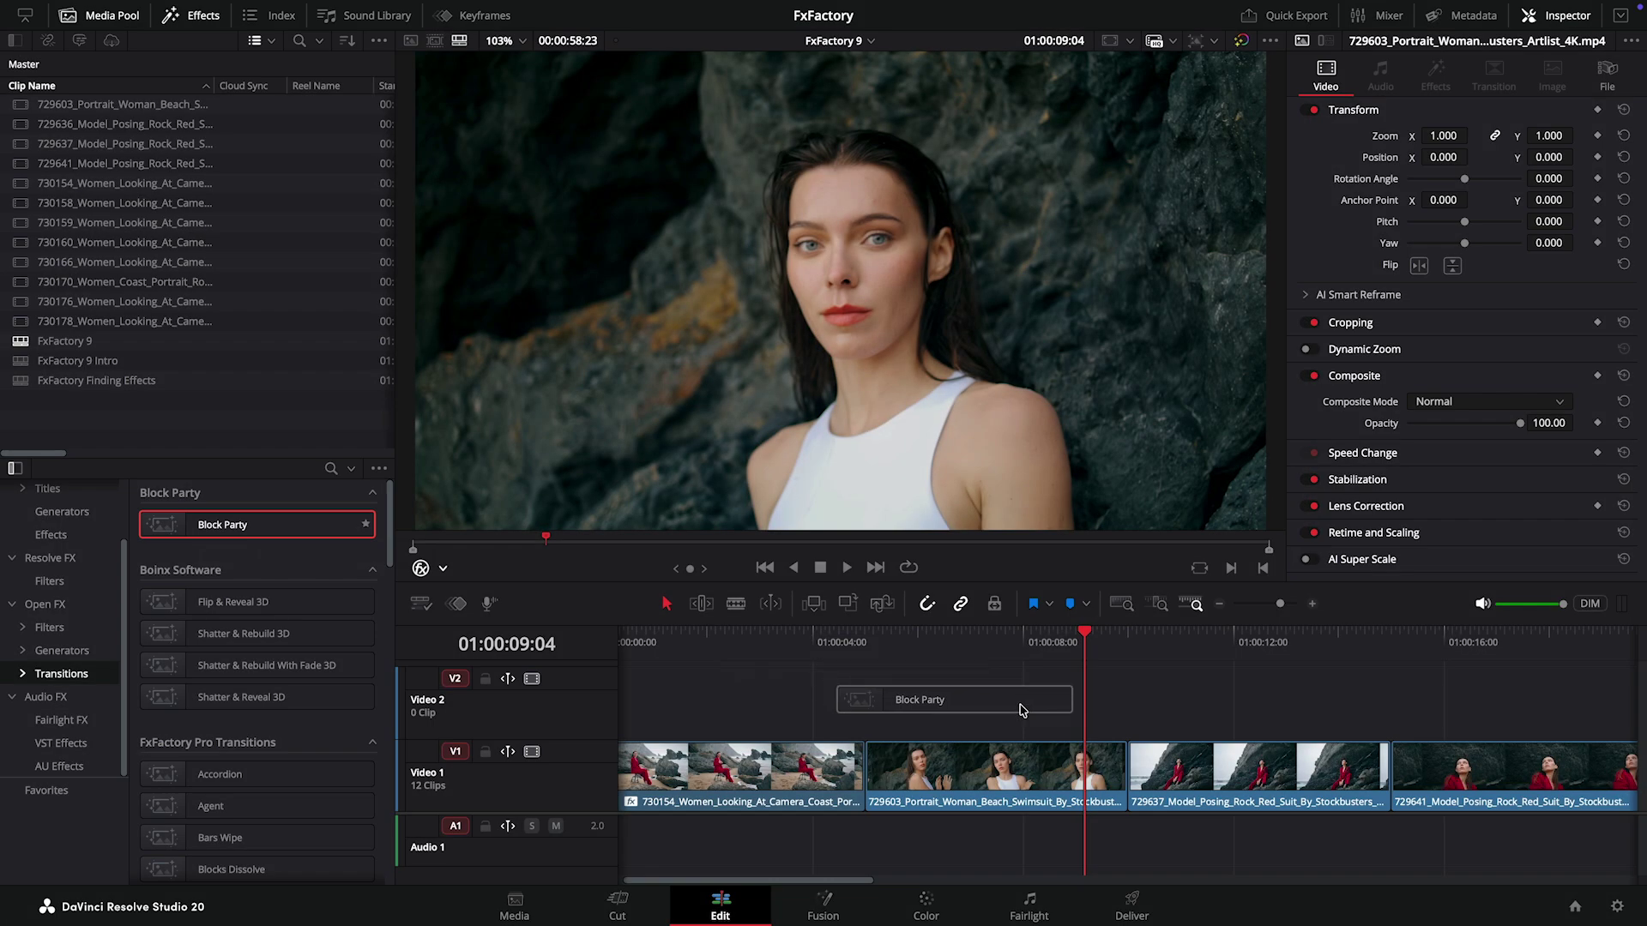
Add Block Party at the 01:00:09 cut, apply the Light Leaks cube preset, and preview its back face
left_click_drag(943, 702, 1126, 766)
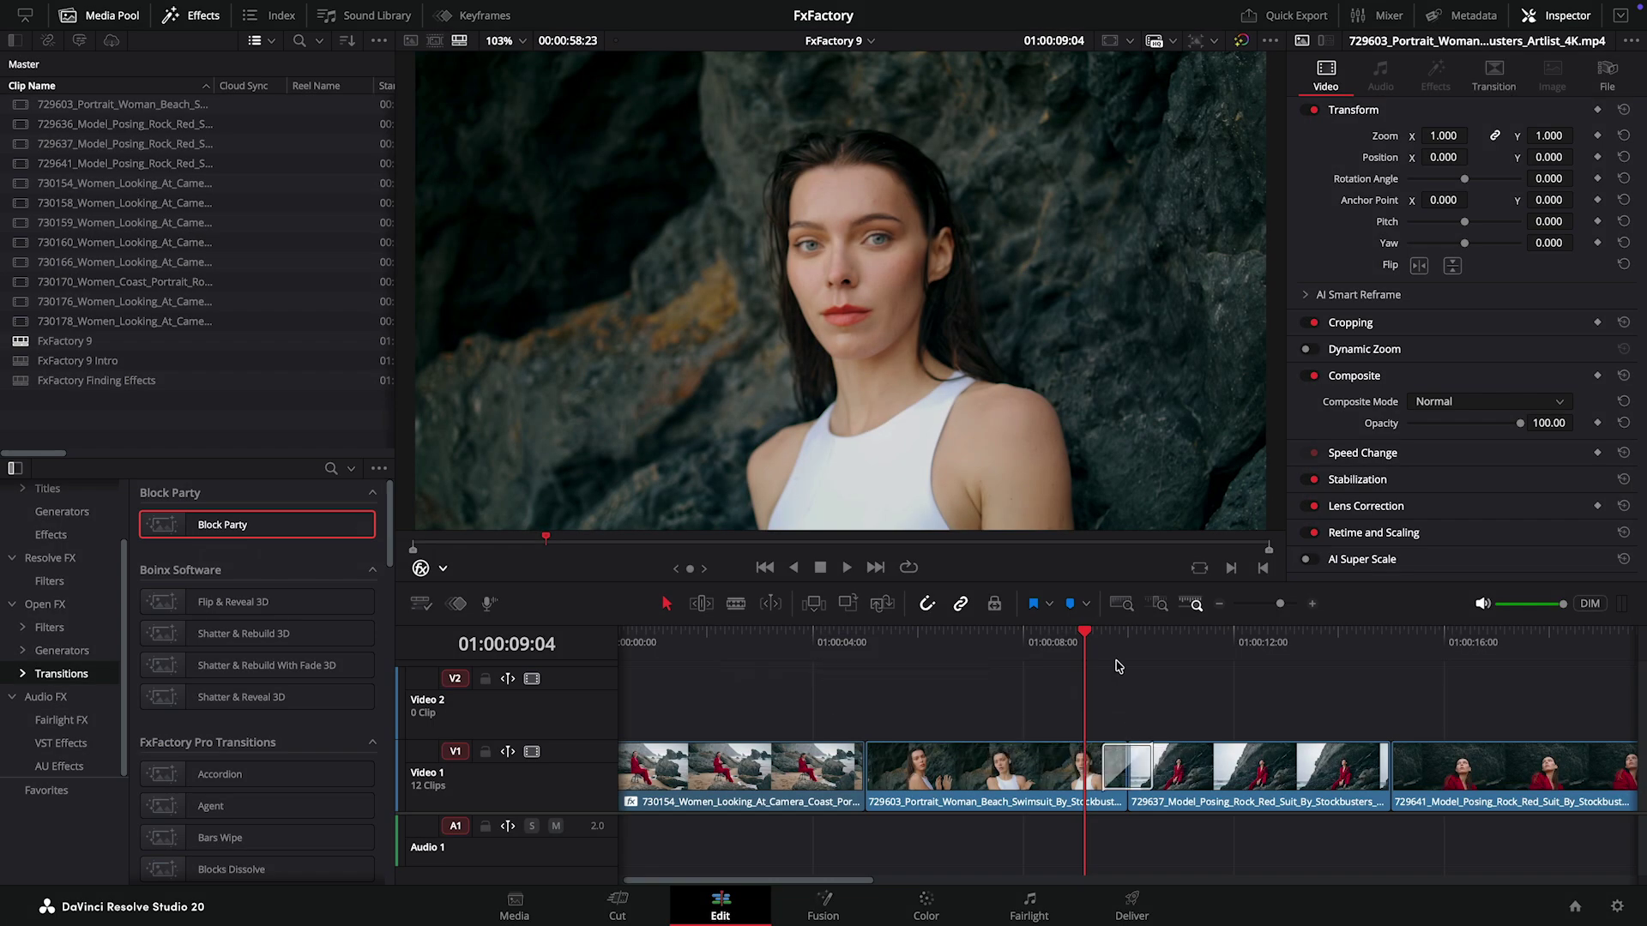
key("space")
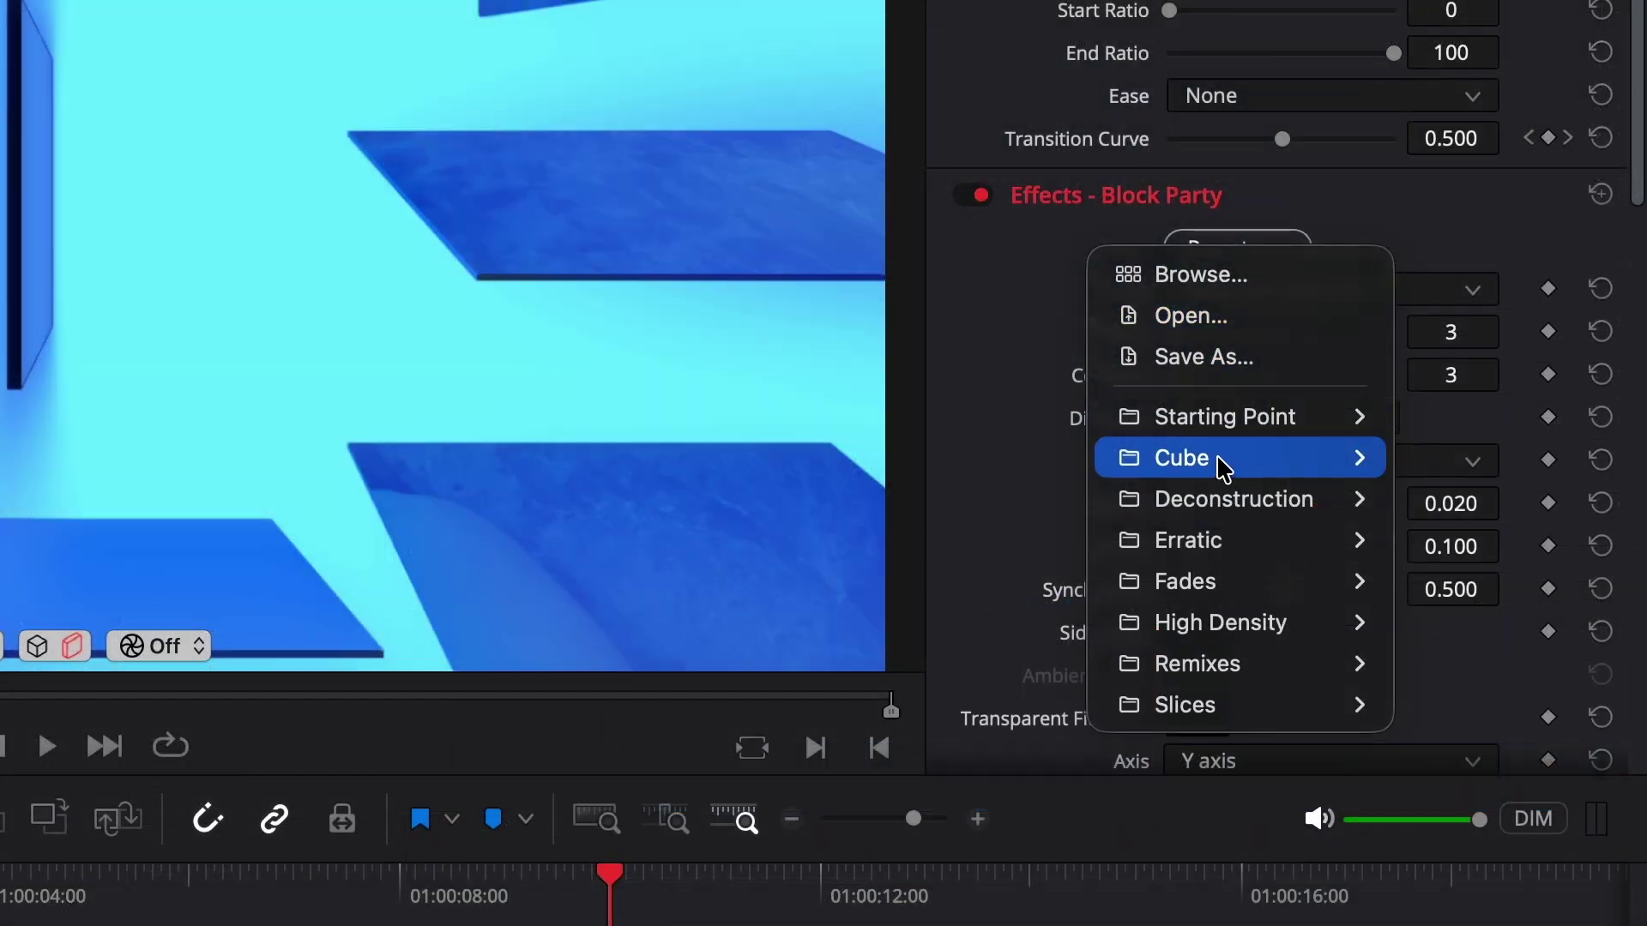
mouse_move(1218, 465)
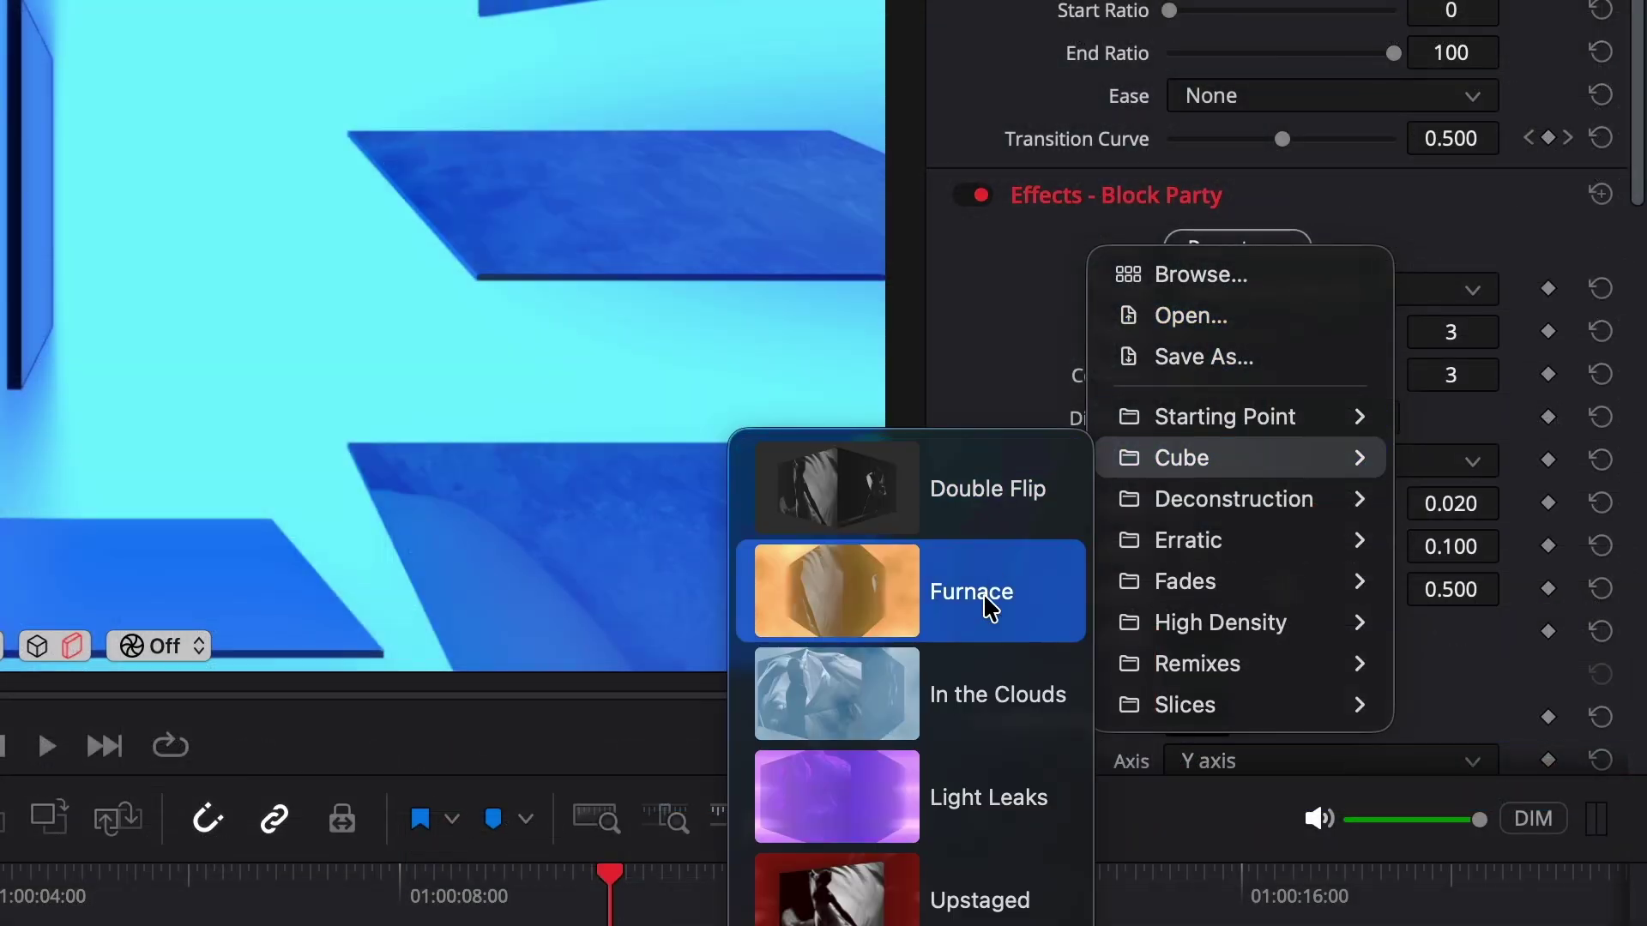
left_click(1015, 804)
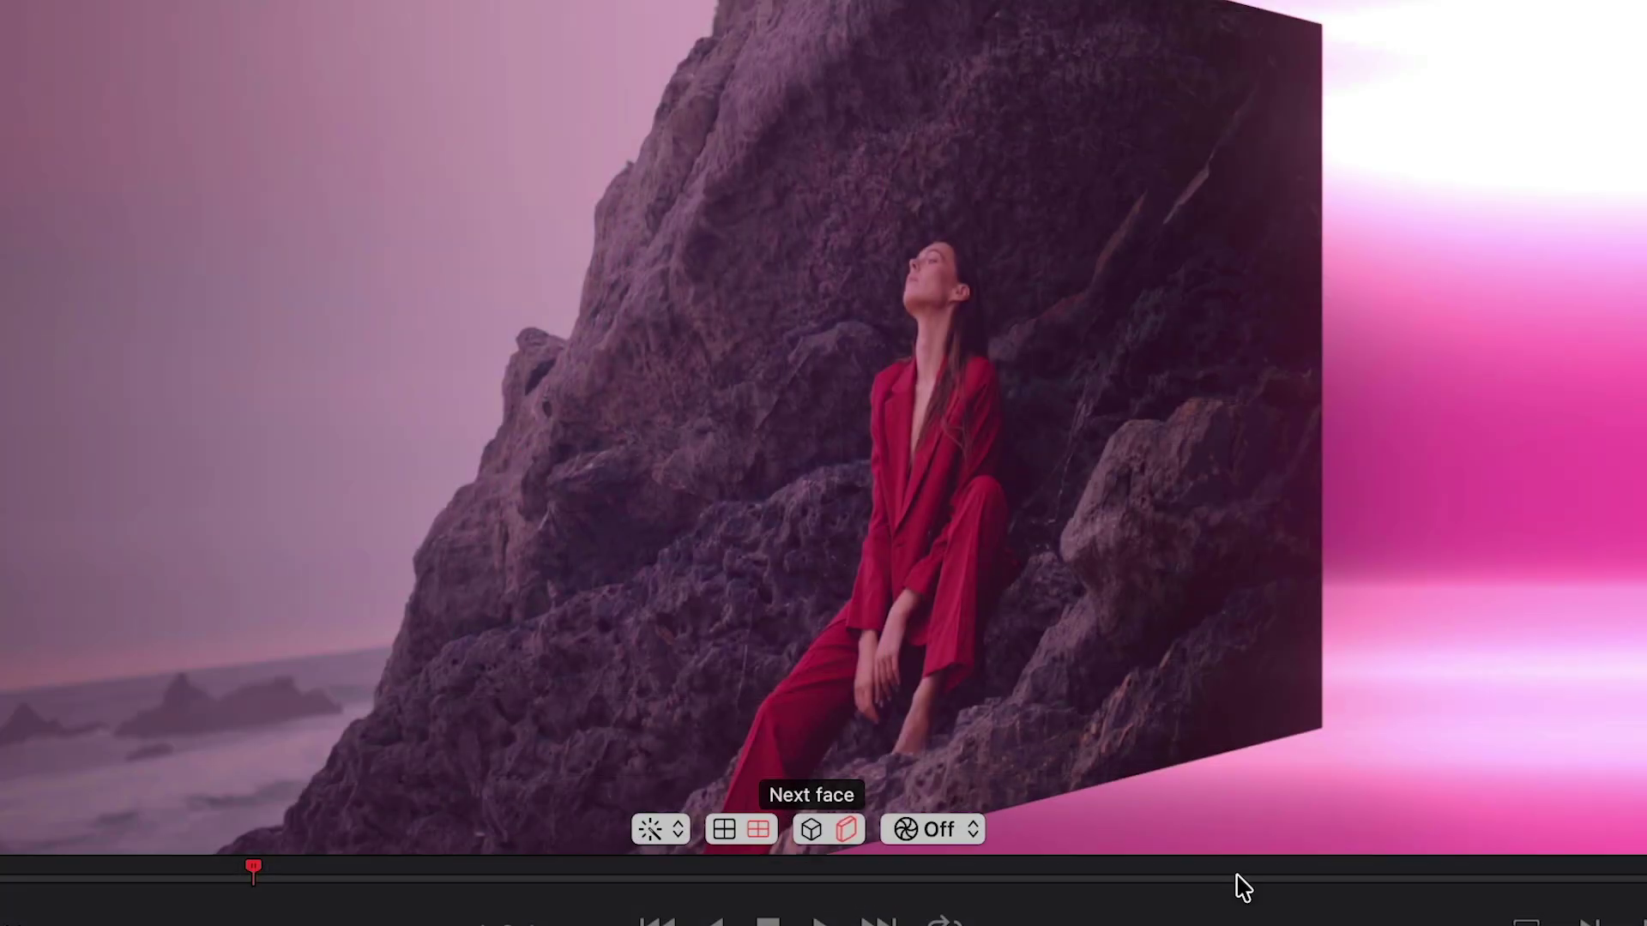
left_click(809, 823)
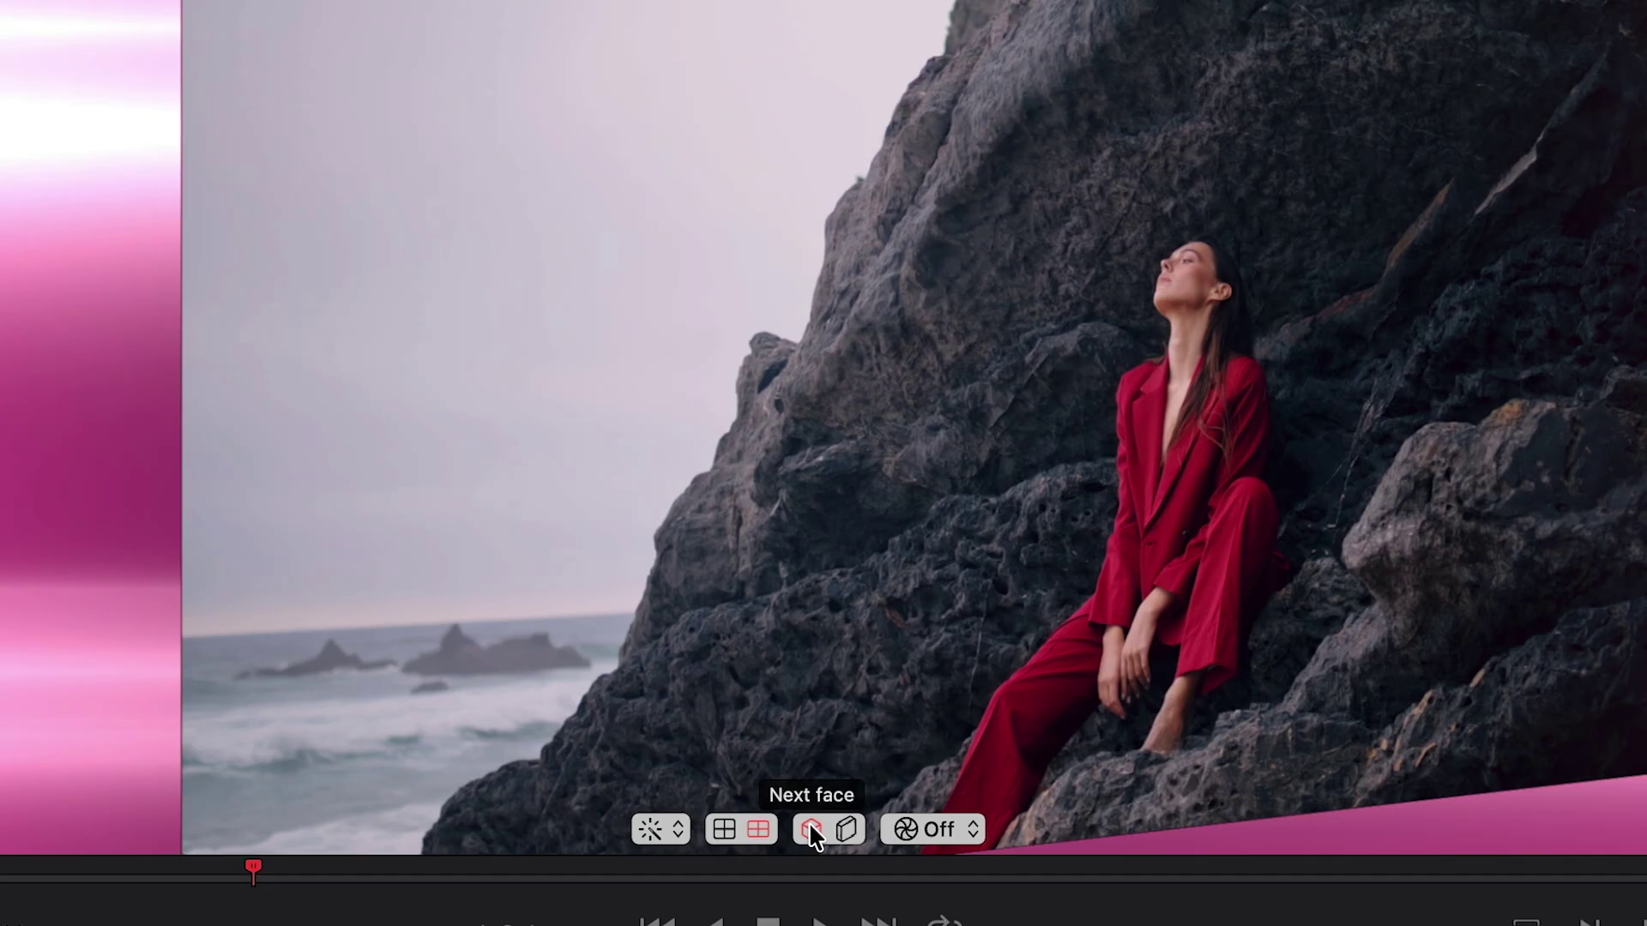
left_click(847, 830)
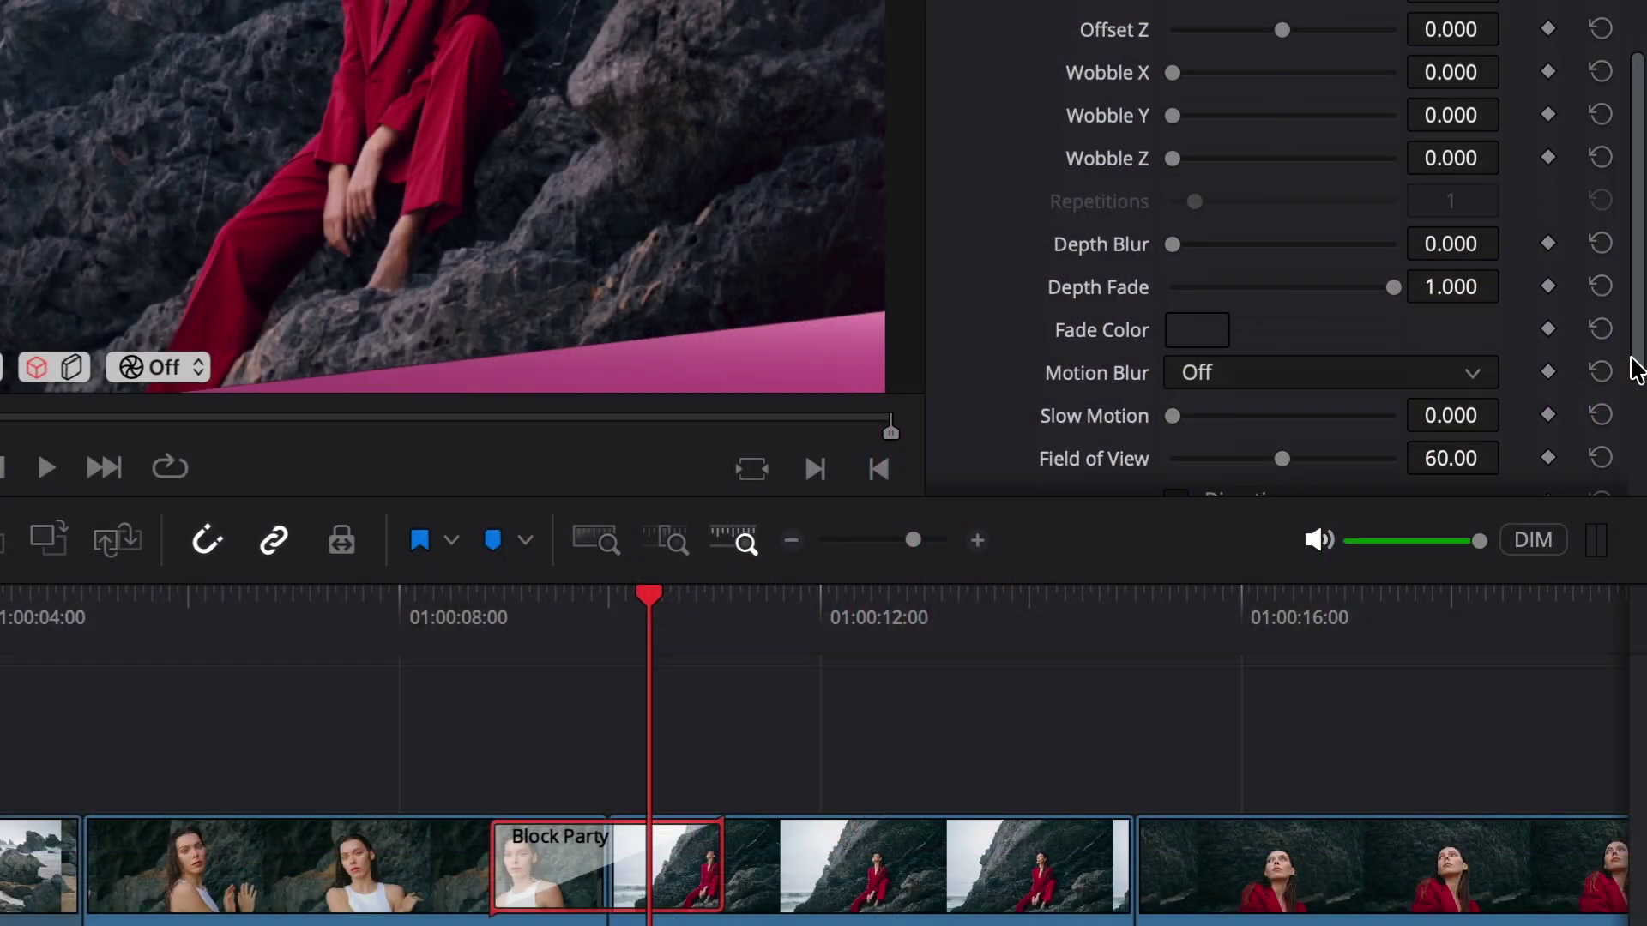
Check Block Party's Timeline color space list and leave it at Rec.709 (Scene)
scroll(1630, 444, "down", 5)
scroll(1629, 454, "down", 3)
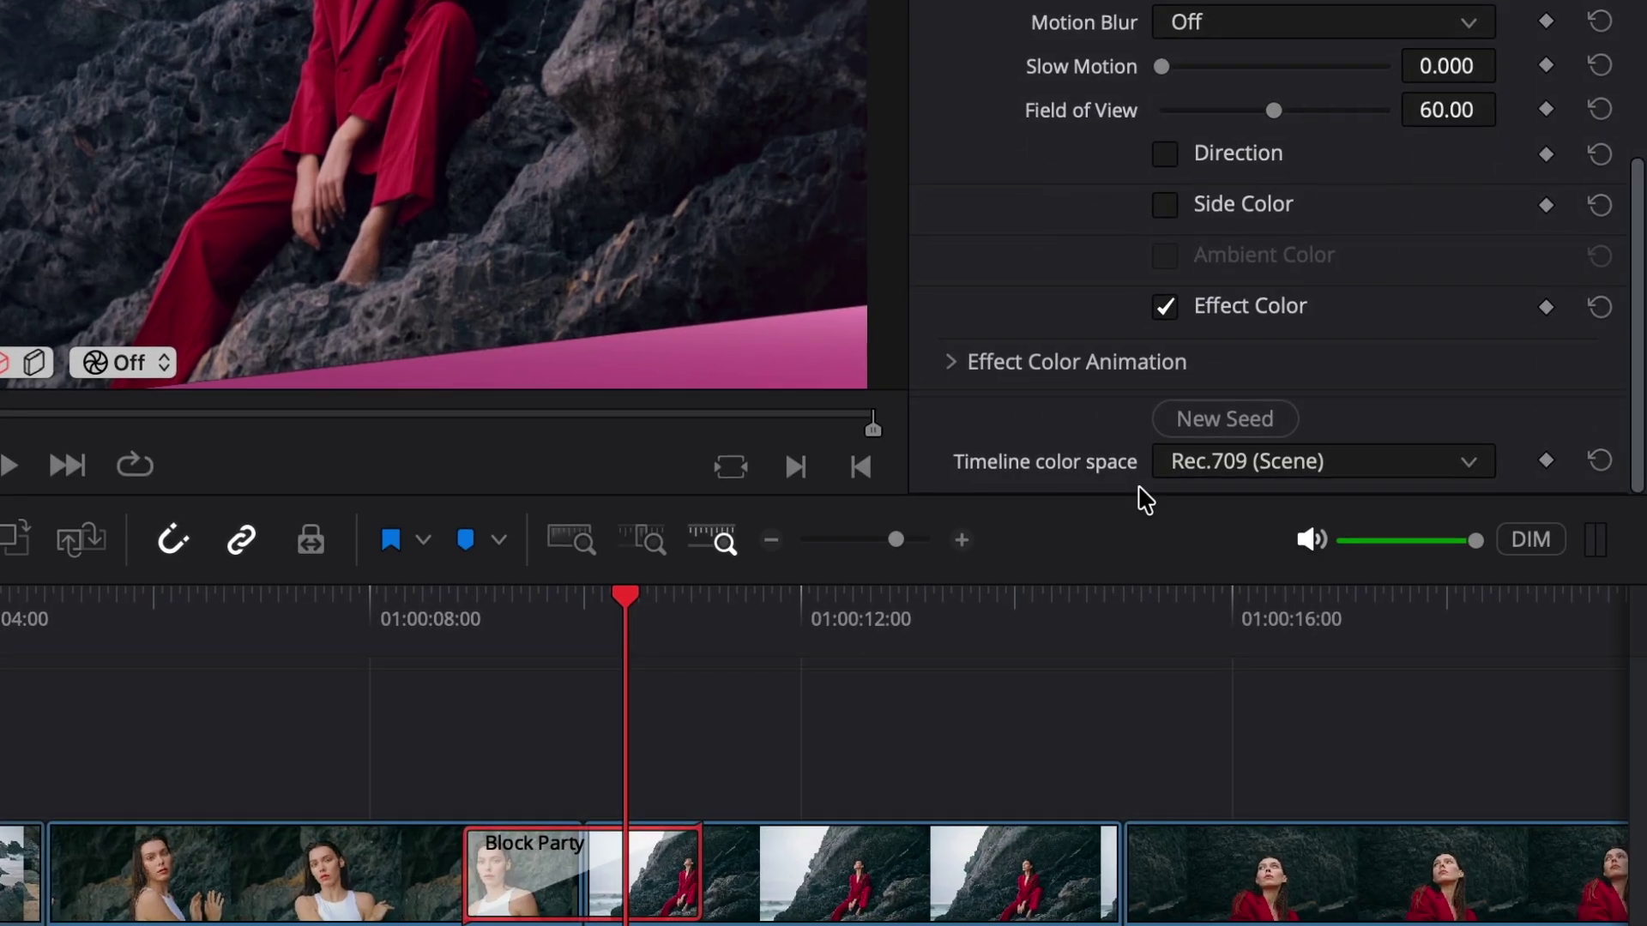
left_click(1469, 464)
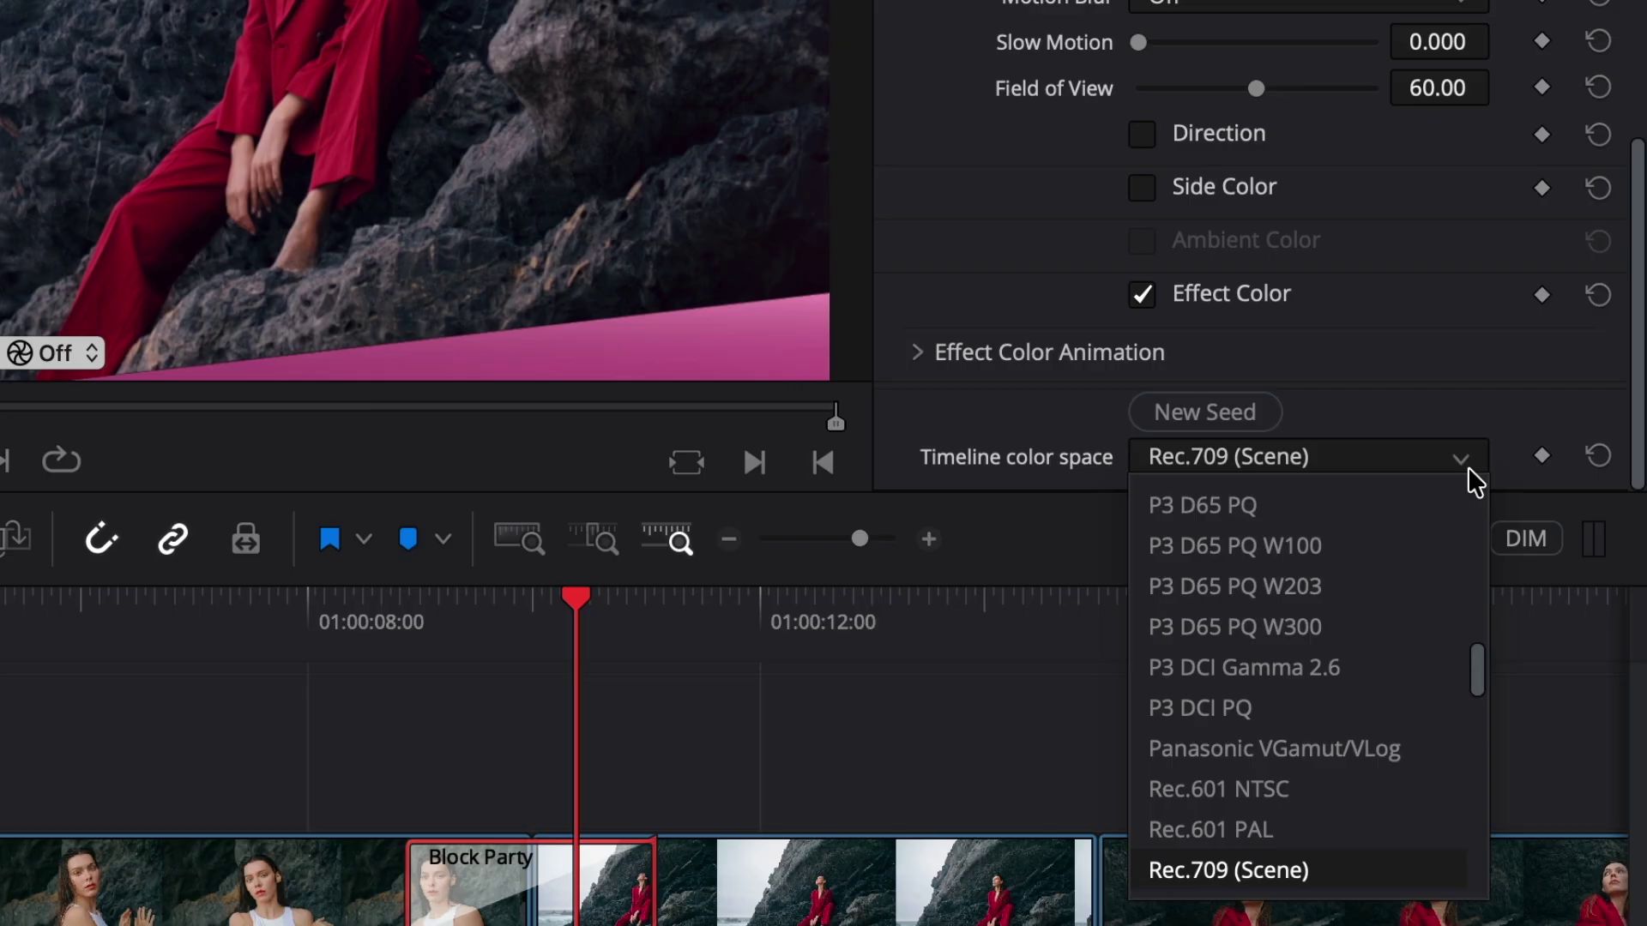
left_click_drag(1479, 655, 1473, 416)
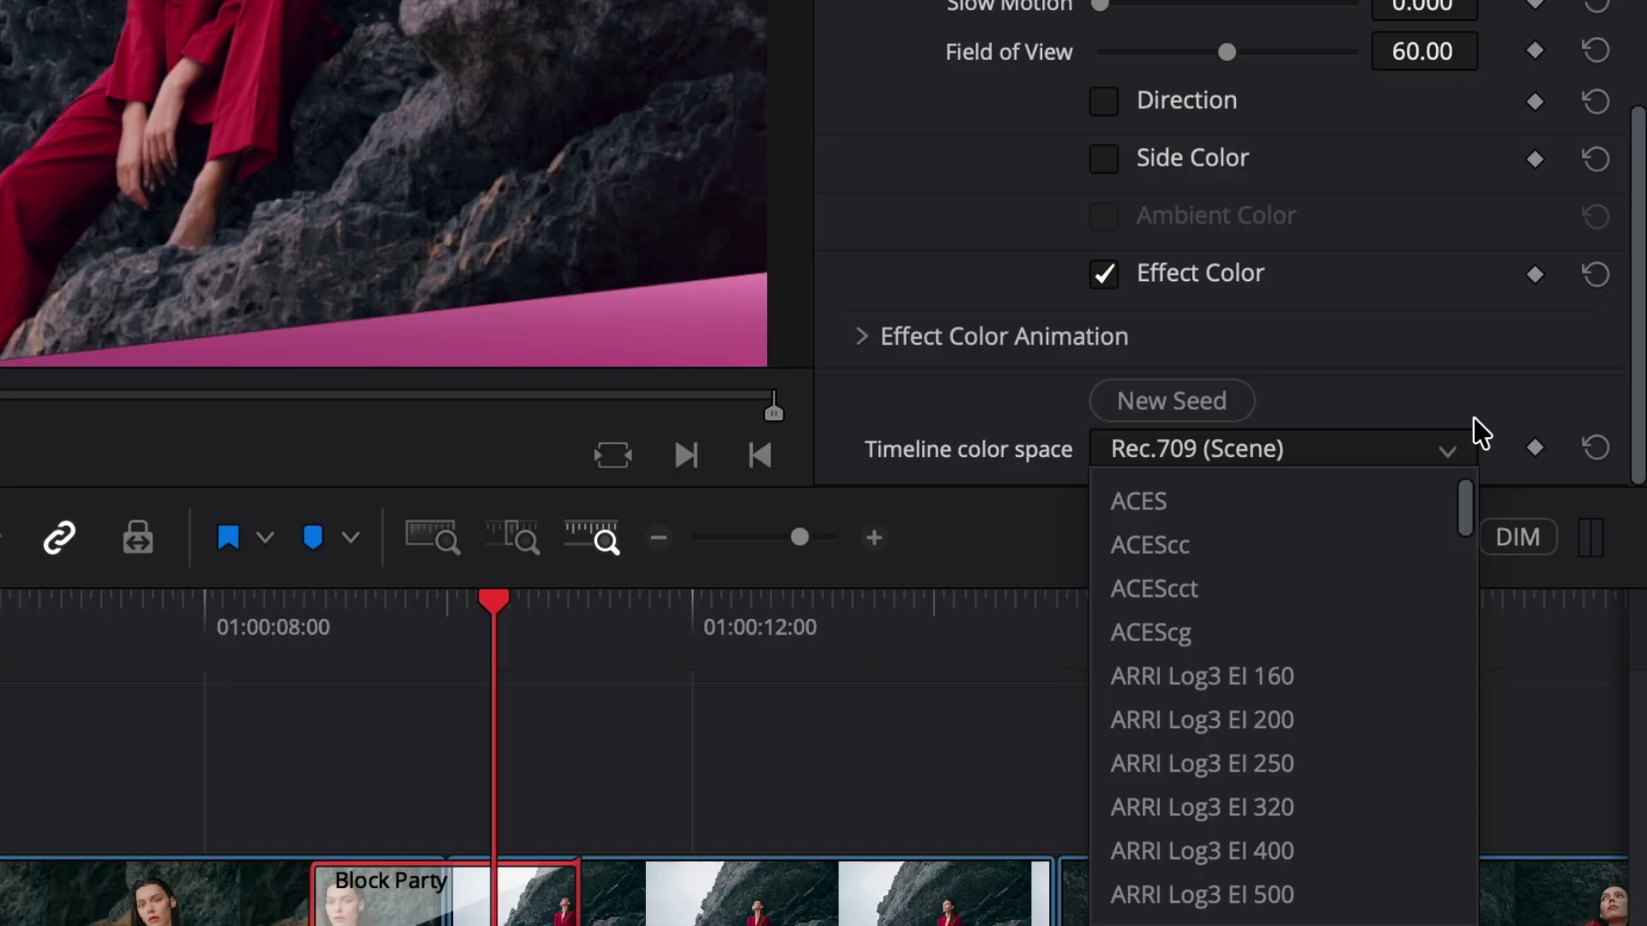
left_click(1445, 365)
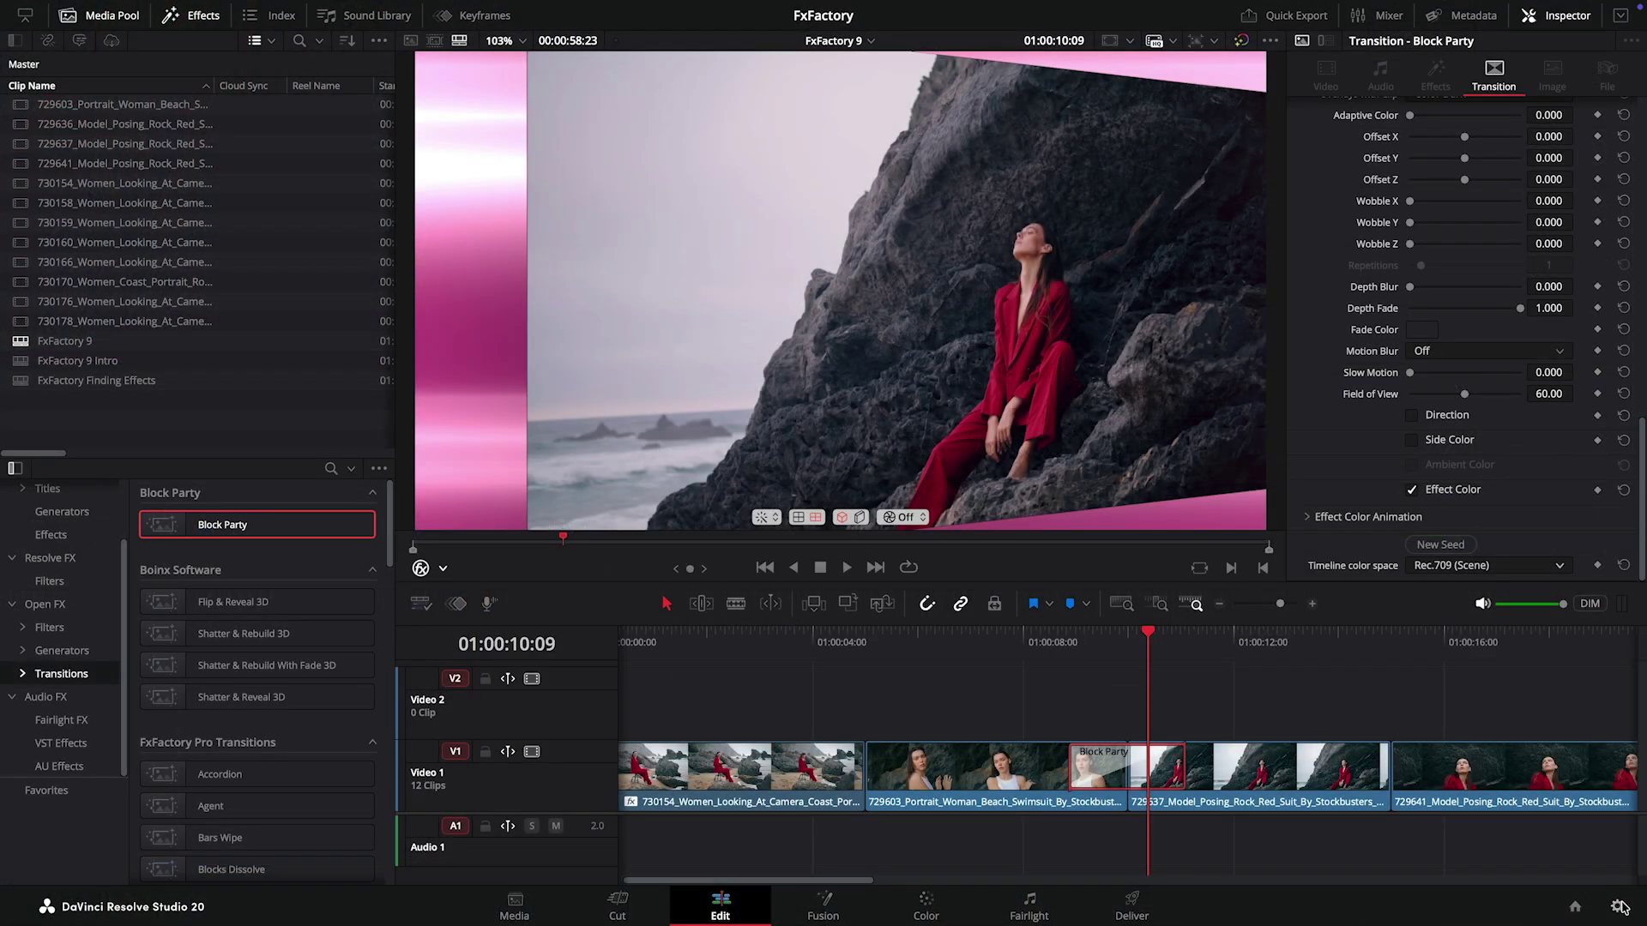
Review the Color Management page in Project Settings
left_click(1619, 907)
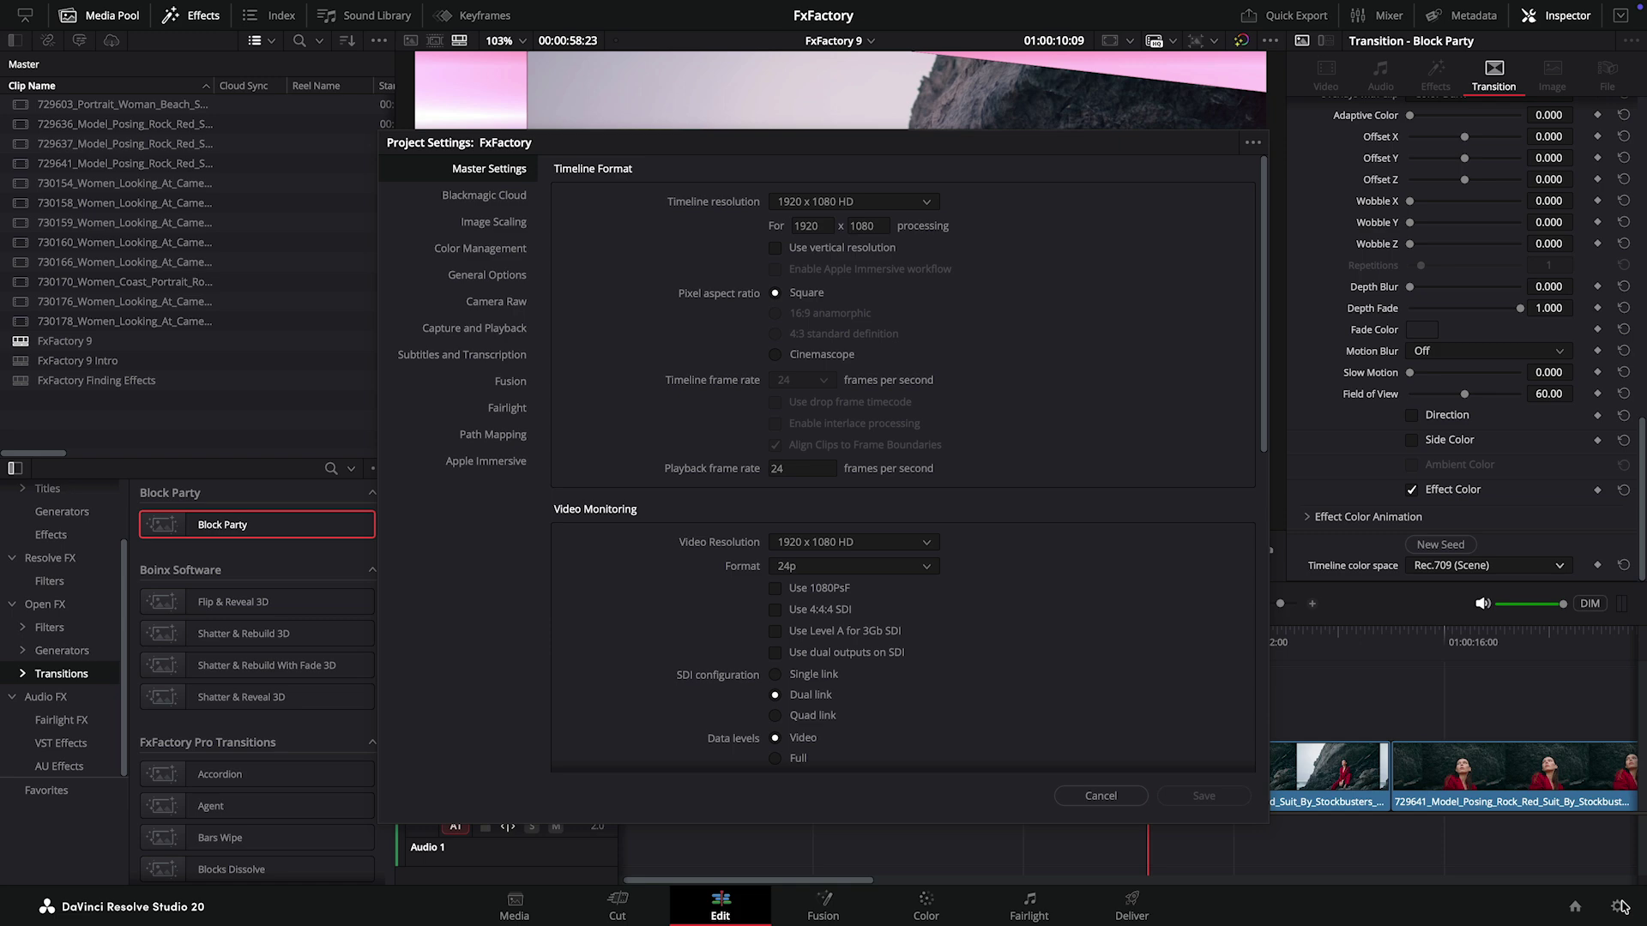
left_click(515, 249)
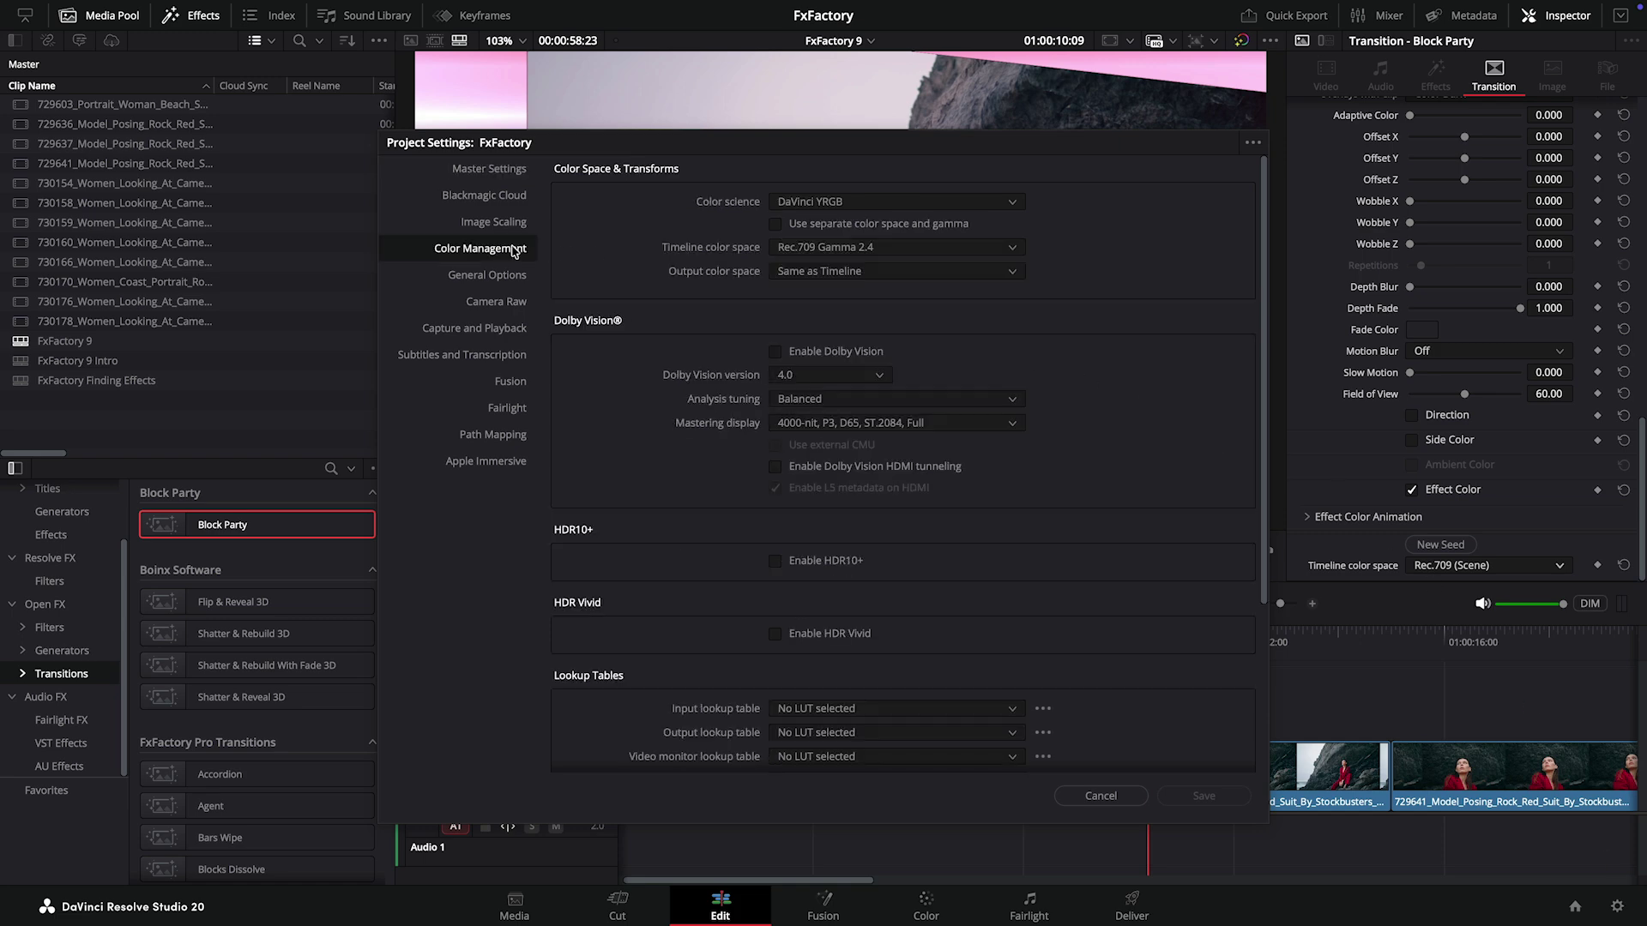
left_click(1019, 248)
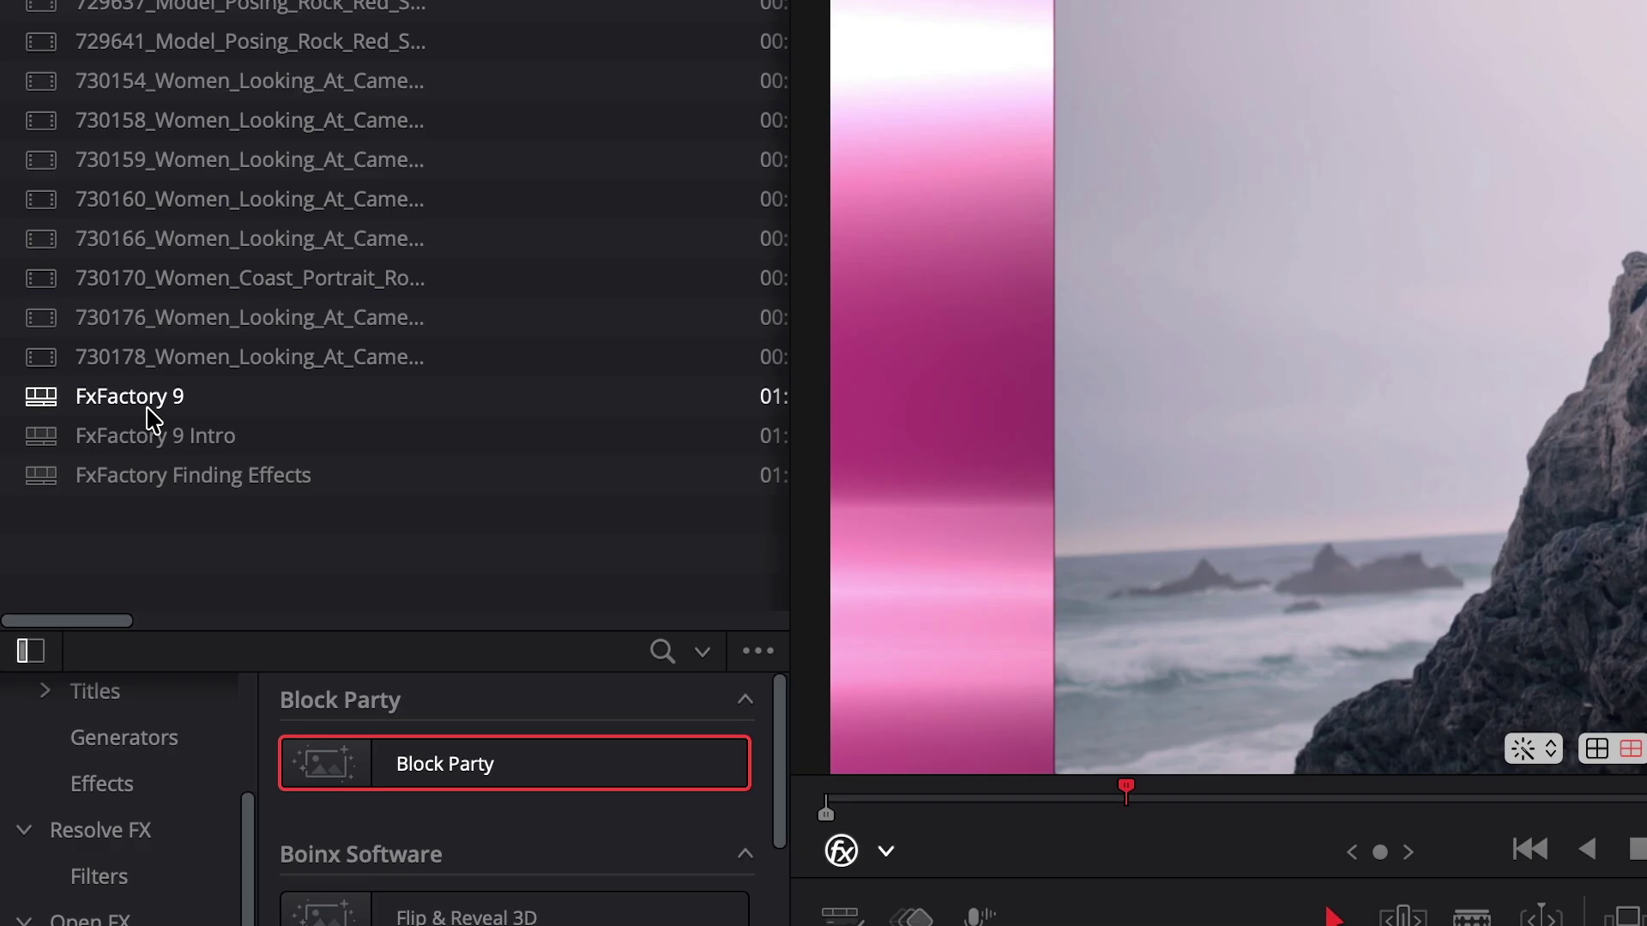
In FxFactory 9's Timeline Settings, uncheck Use project settings and choose ACEScg colour space
right_click(153, 418)
mouse_move(187, 424)
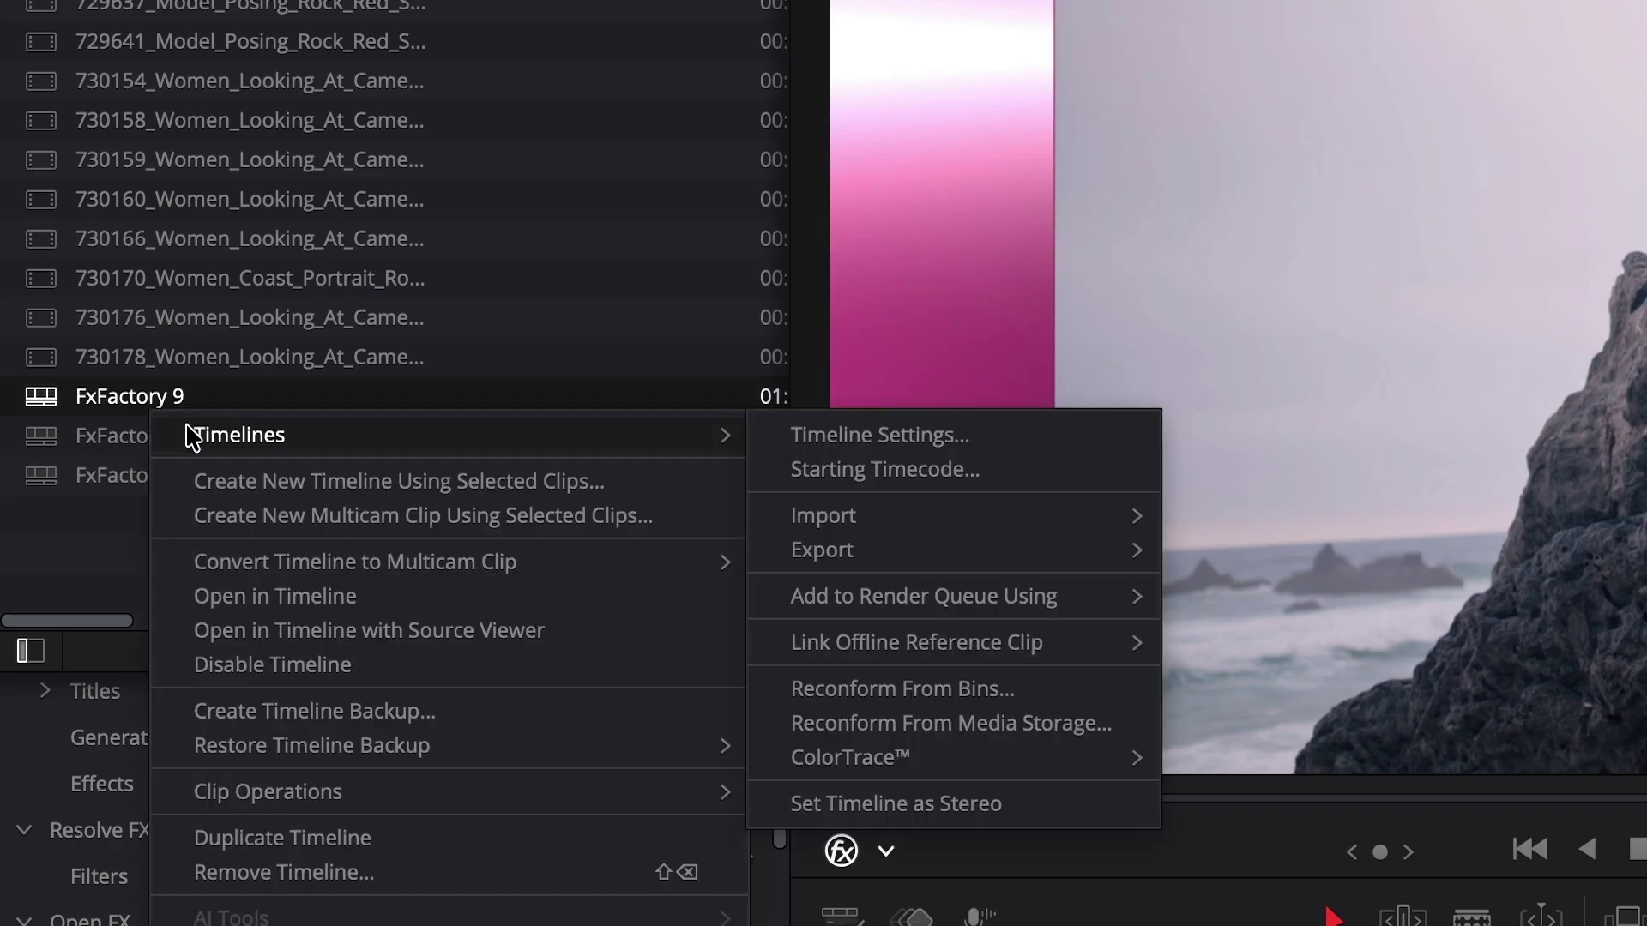
left_click(967, 439)
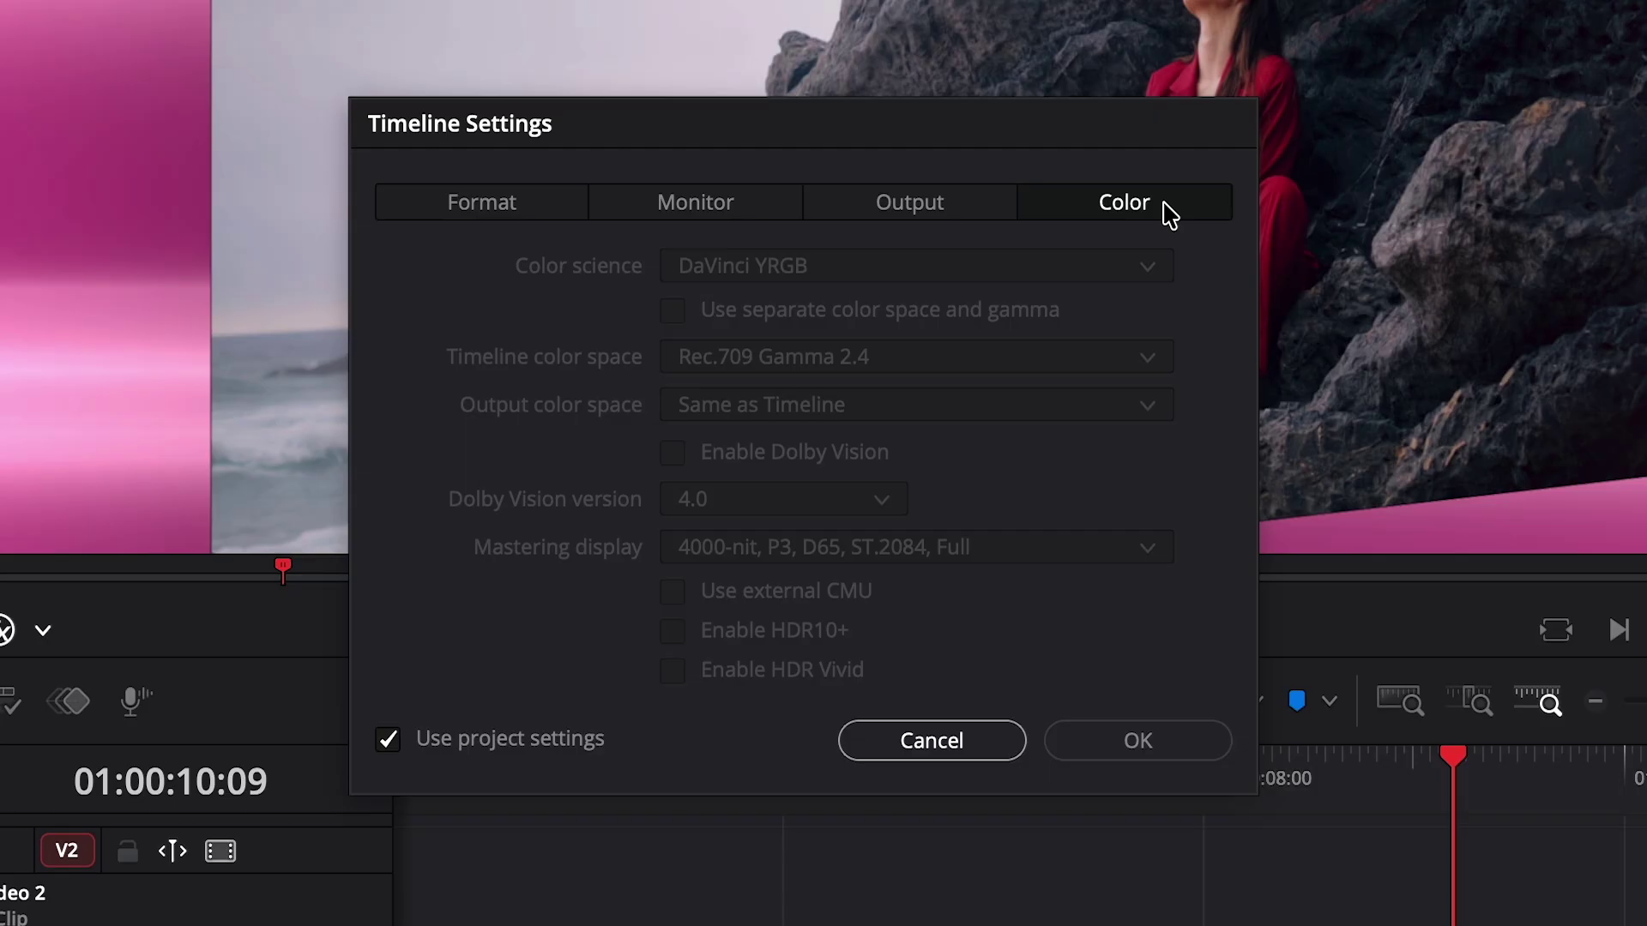
left_click(389, 740)
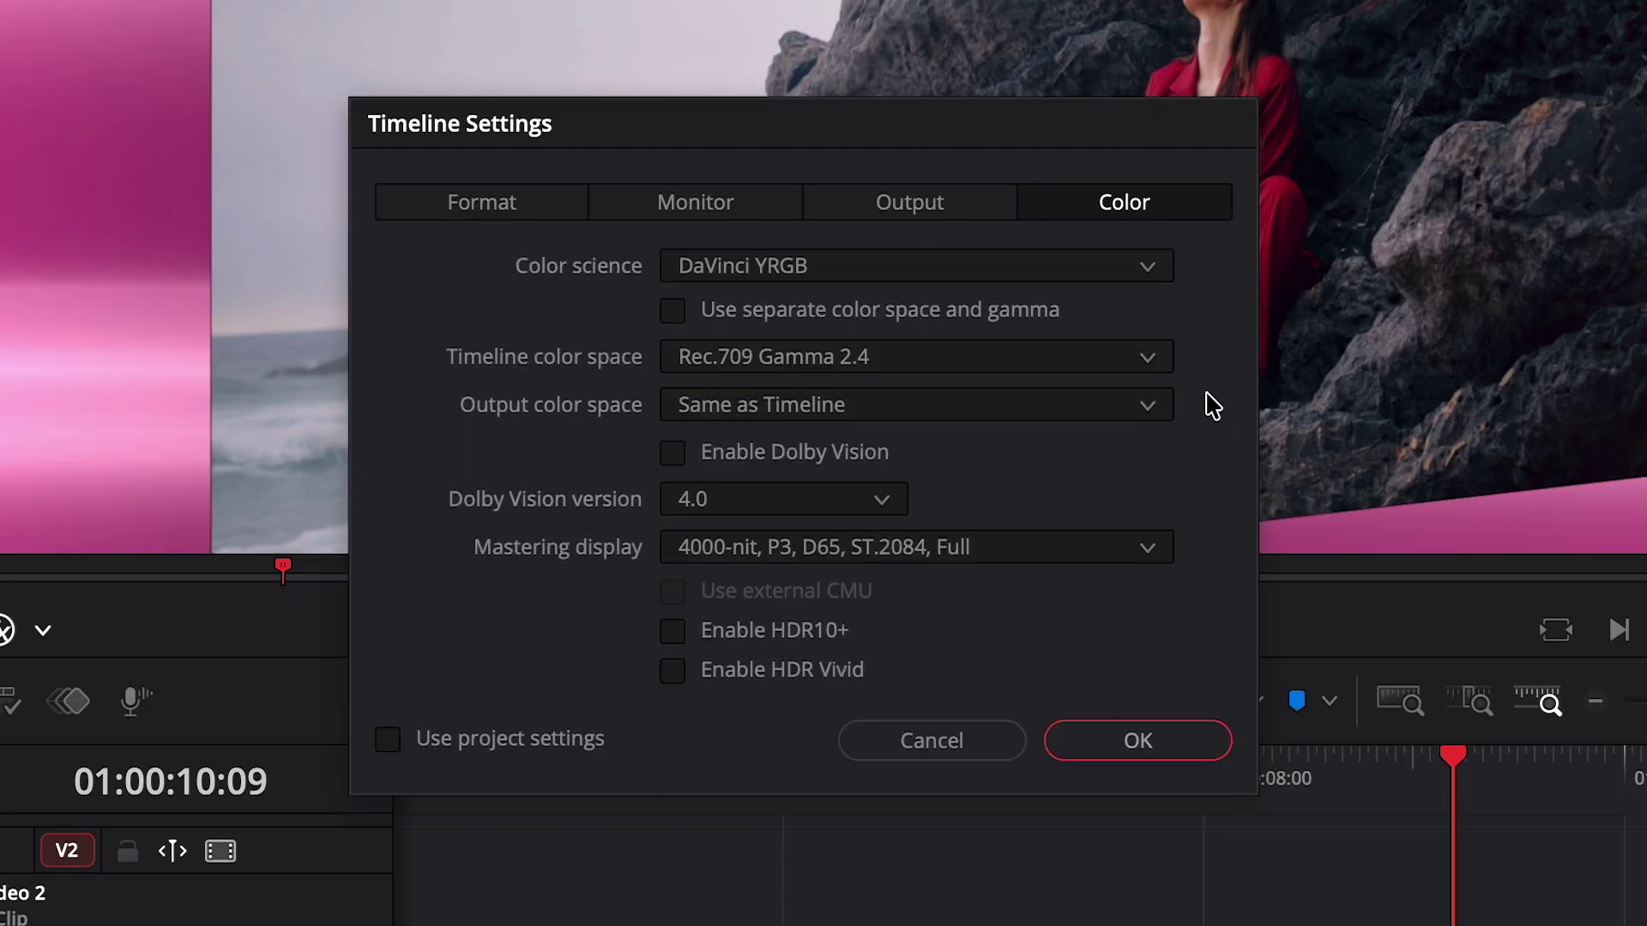
left_click(1148, 358)
left_click_drag(1163, 609, 1158, 401)
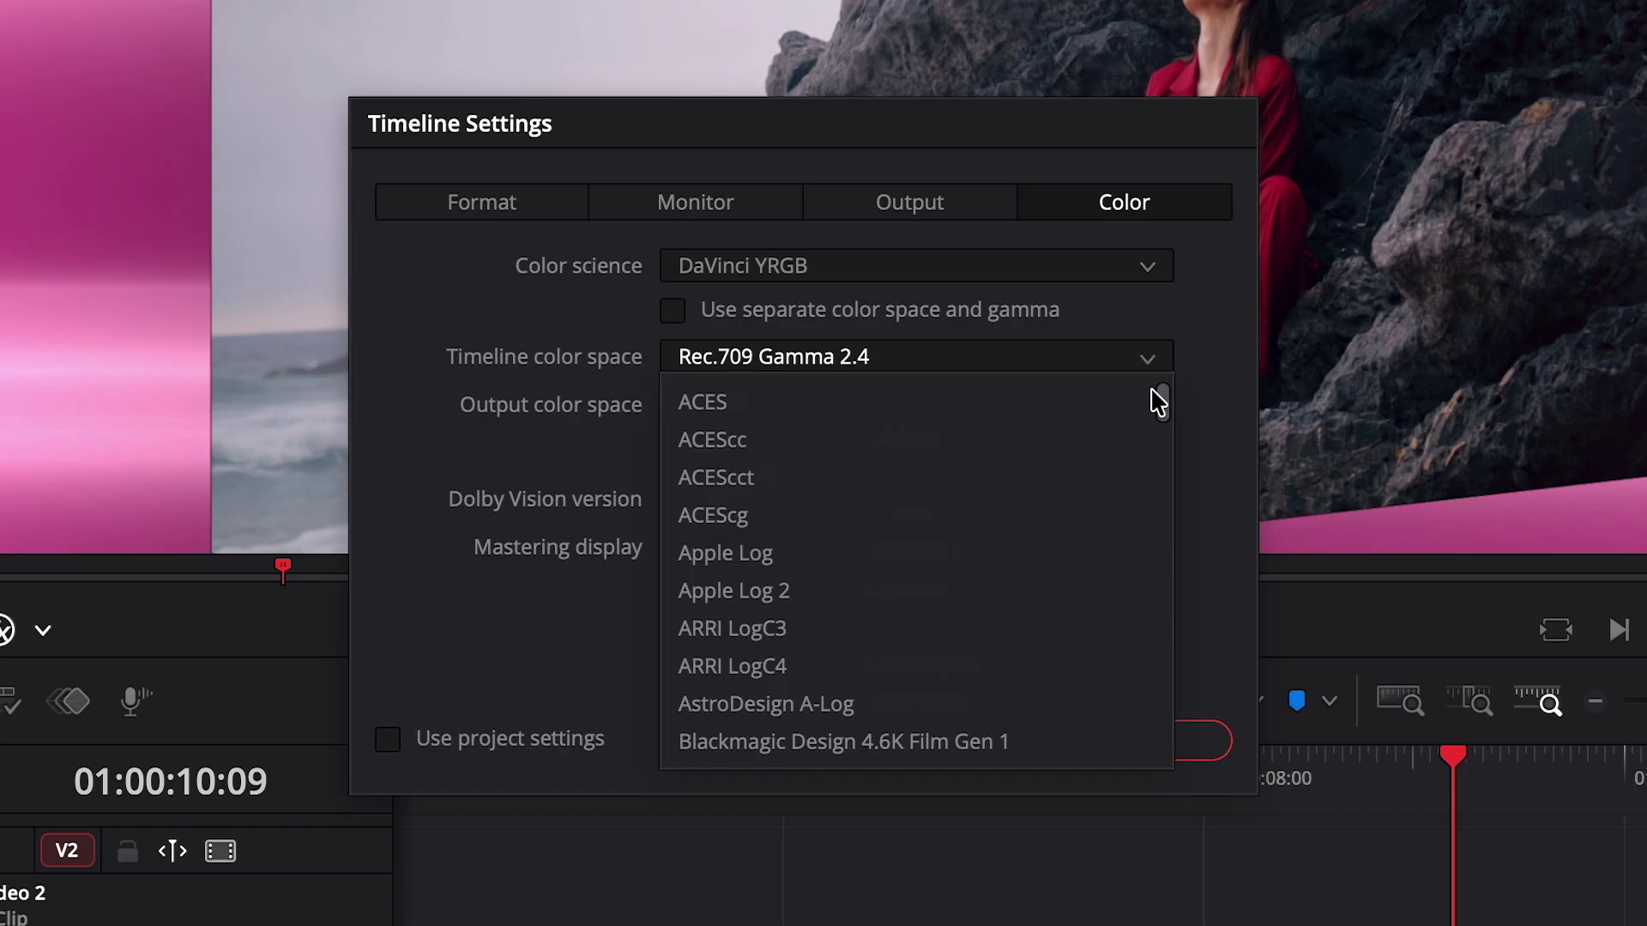
left_click(955, 513)
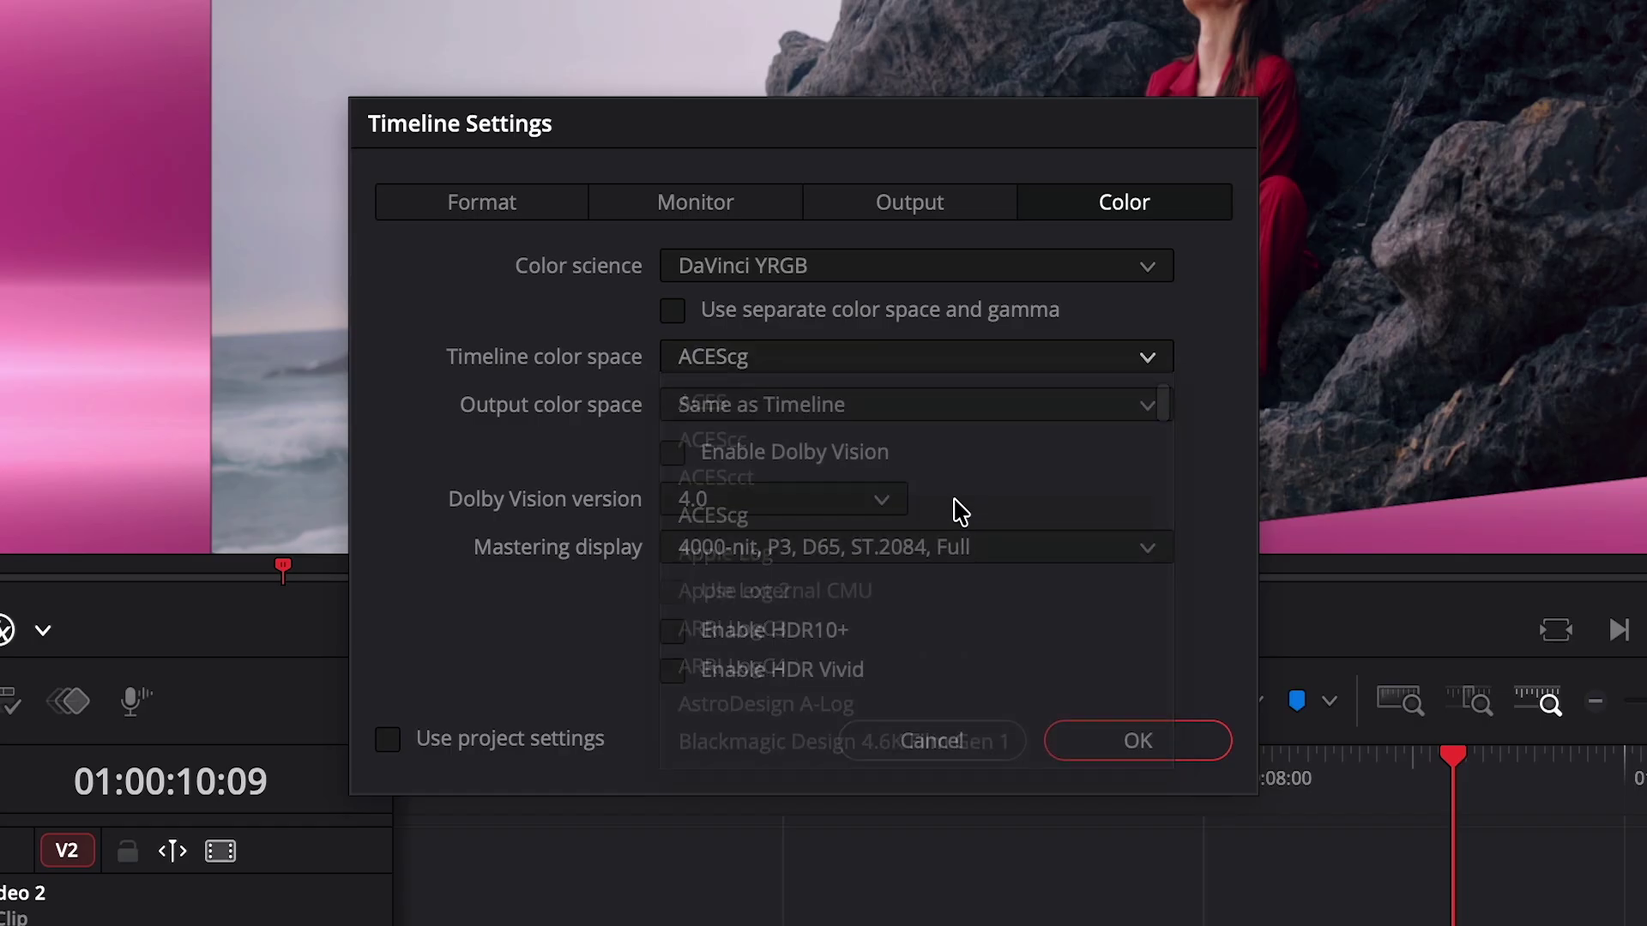
Confirm the timeline settings and set Block Party's Timeline color space to ACEScg
left_click(1134, 747)
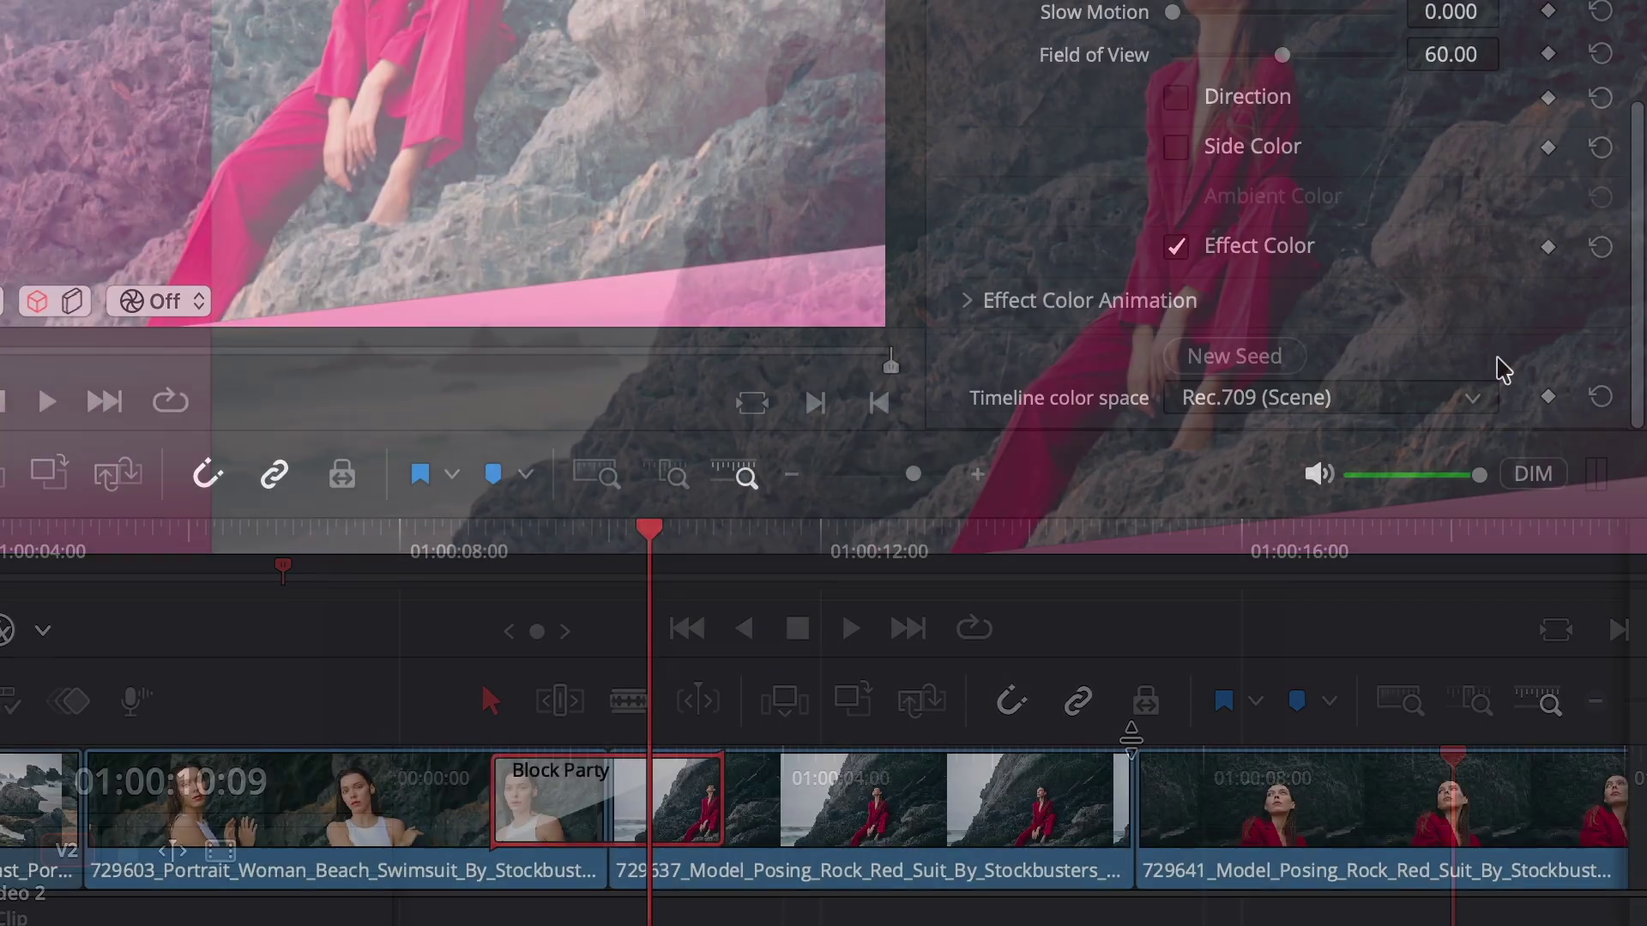
left_click(1486, 400)
left_click_drag(1489, 600, 1486, 443)
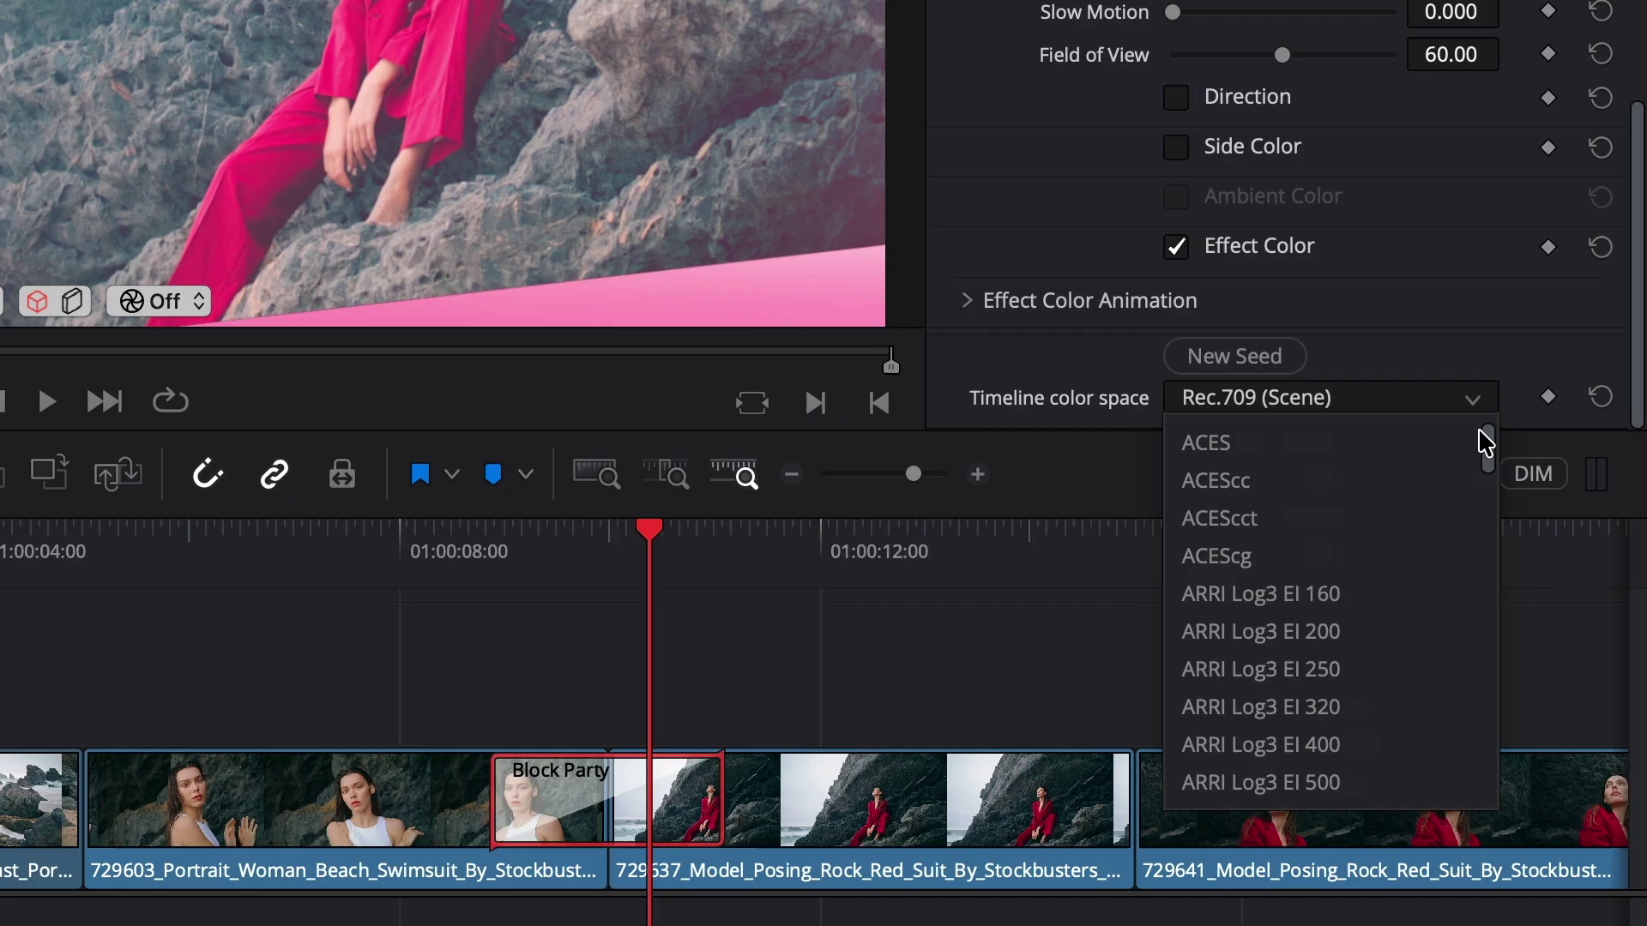
left_click(1390, 540)
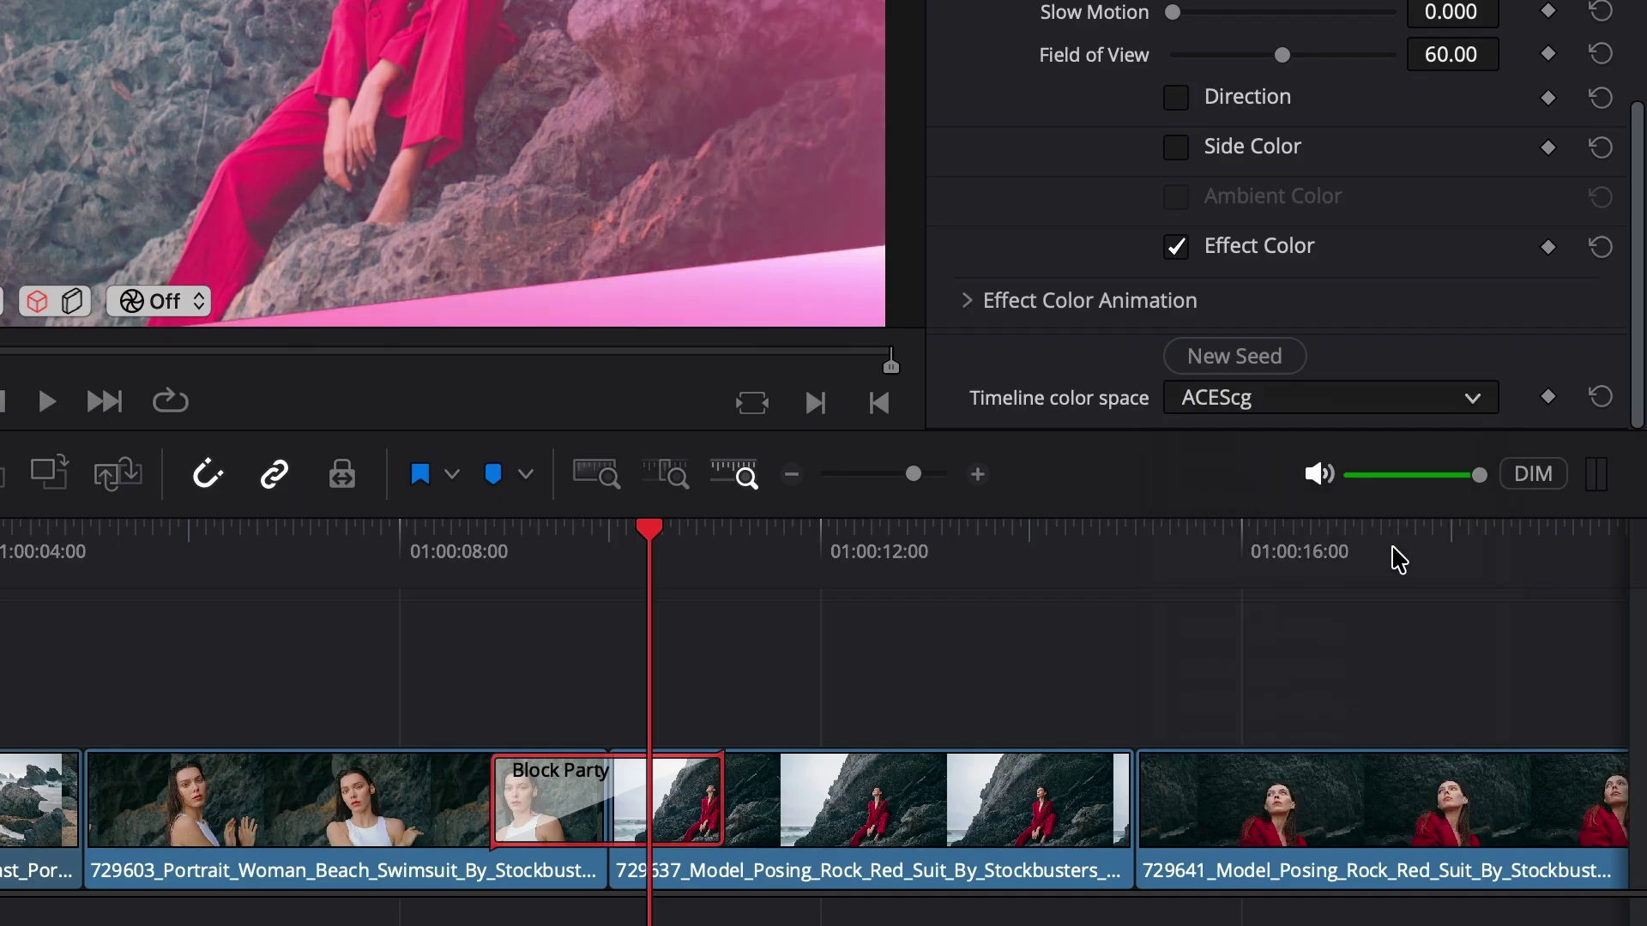